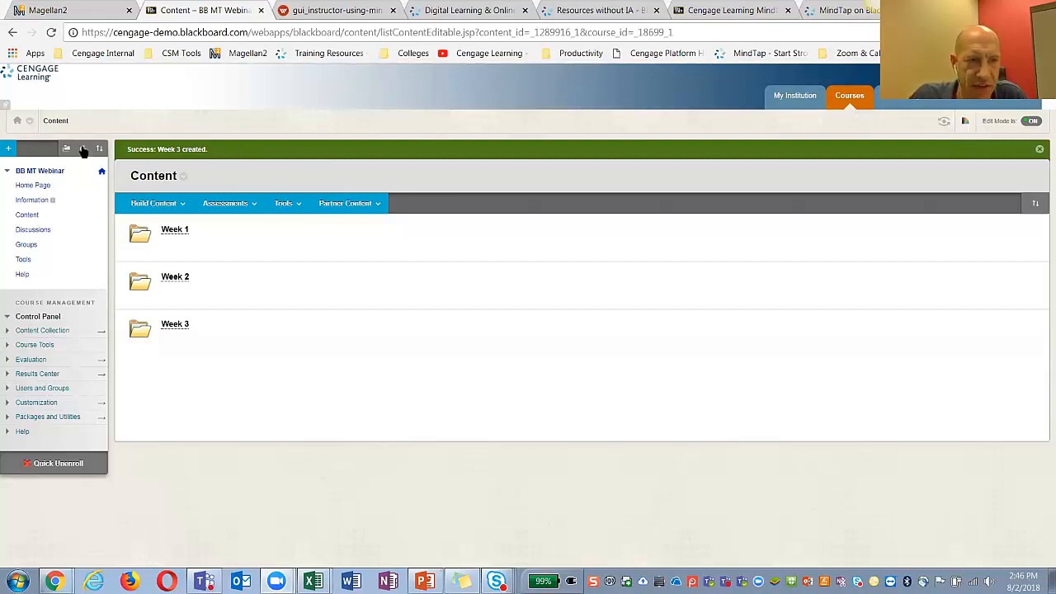
Add a content area named MindTap Access, available to users, and place it directly below Information in the course menu
left_click(8, 149)
mouse_move(9, 151)
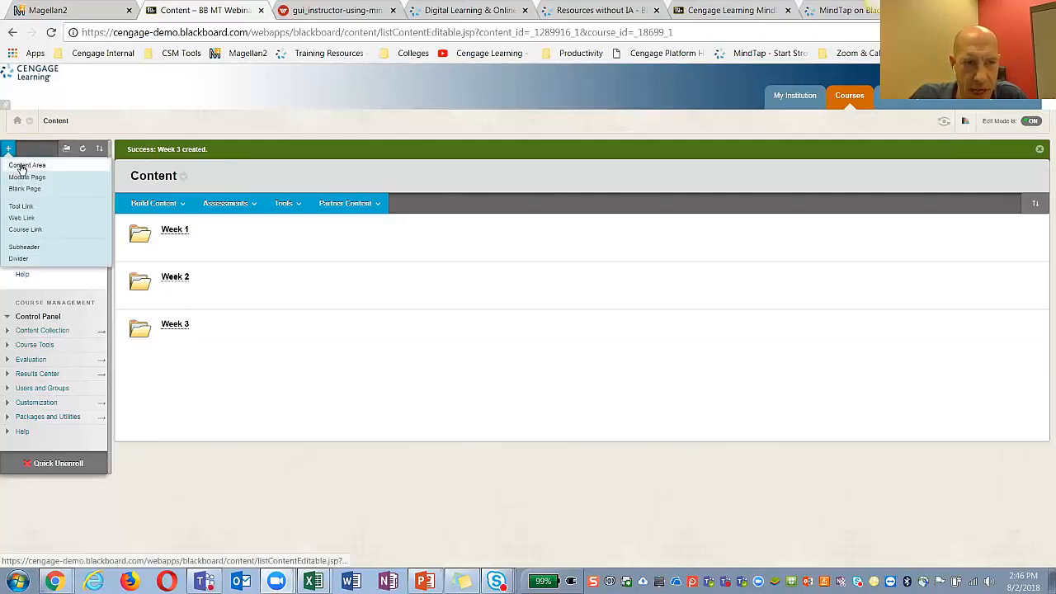
left_click(21, 166)
left_click(50, 193)
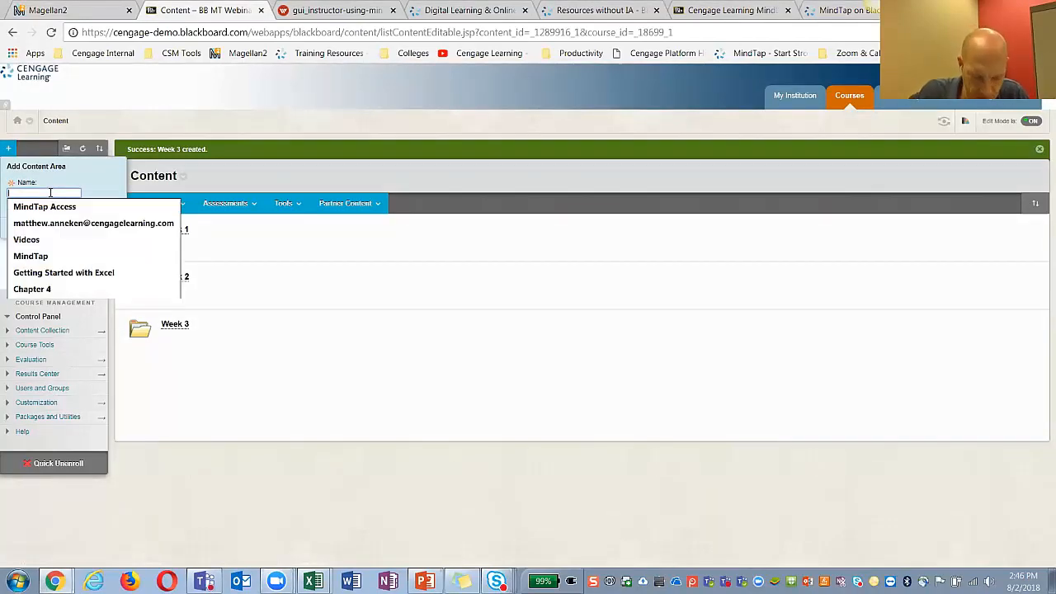
type("MindTap")
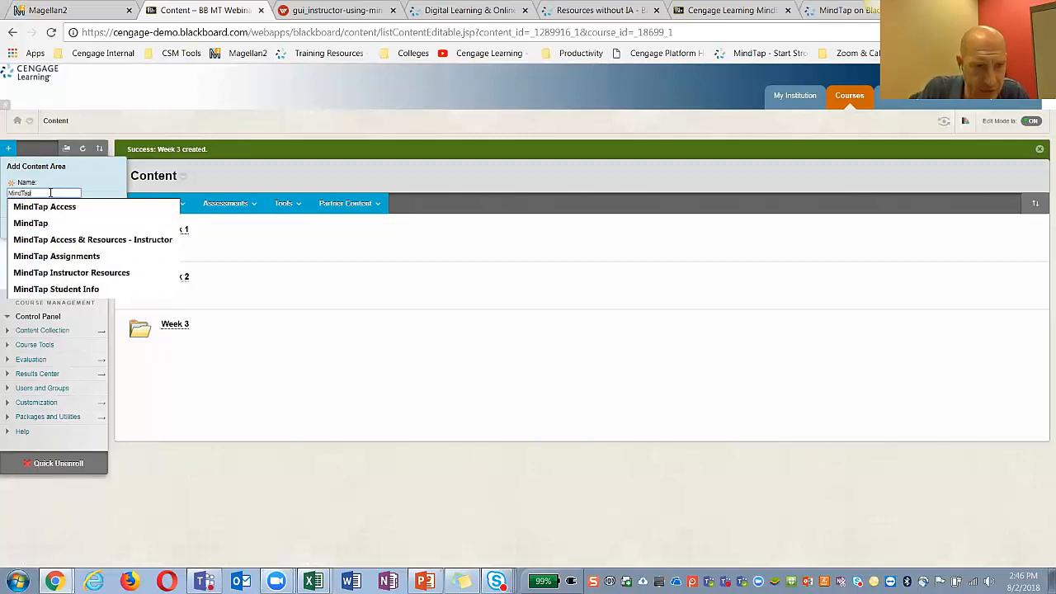
type(" A")
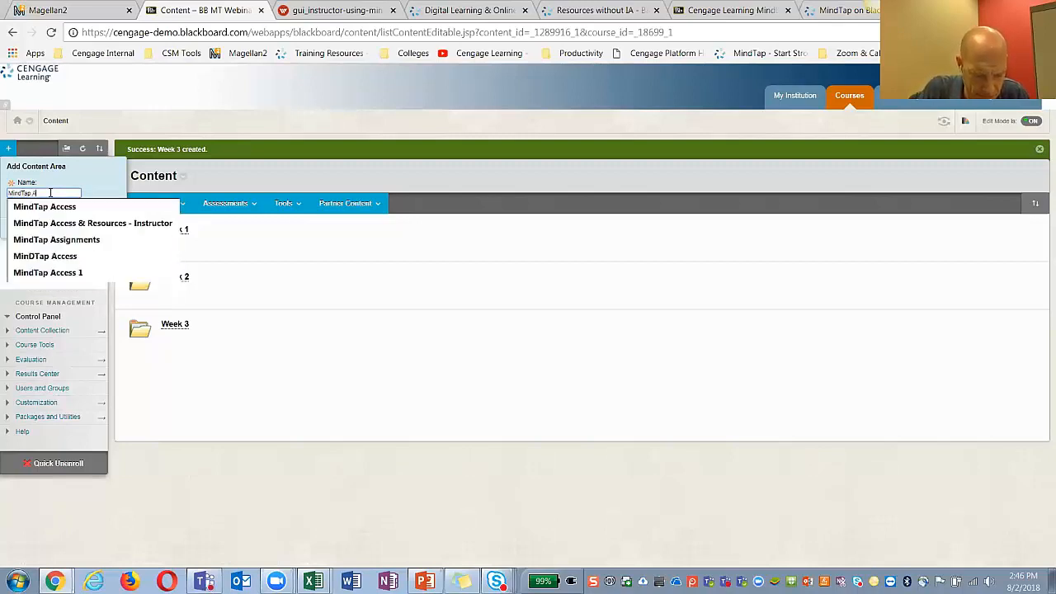
type("ccess")
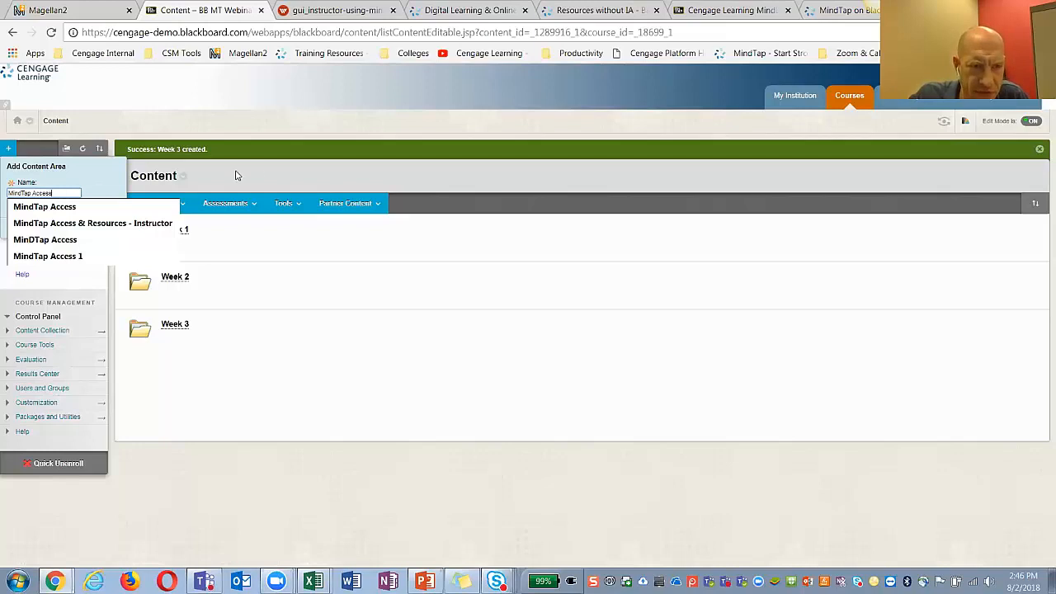
left_click(265, 173)
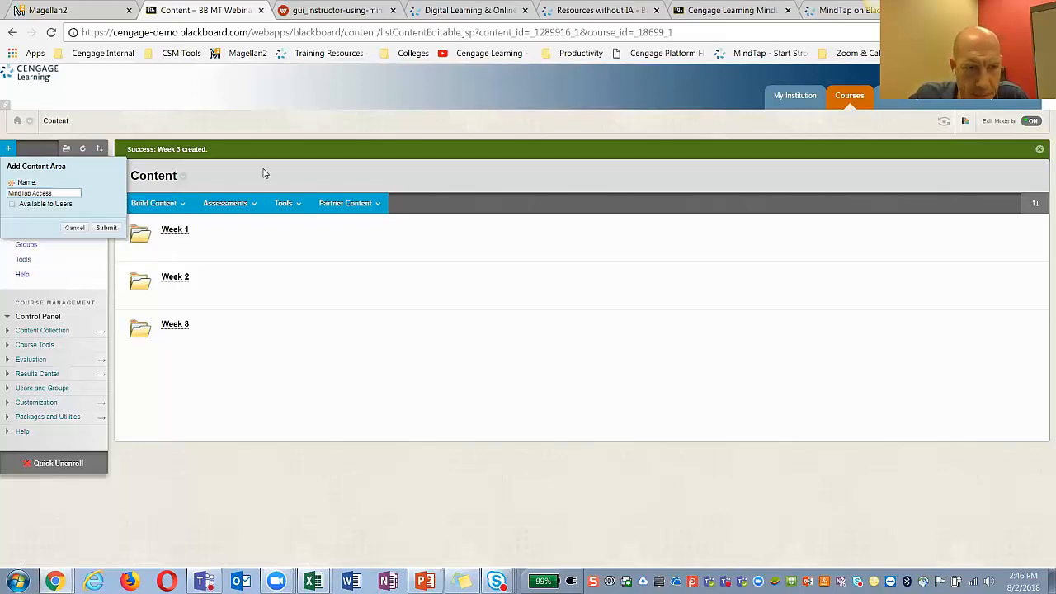
left_click(13, 204)
left_click(106, 227)
left_click_drag(25, 284, 8, 214)
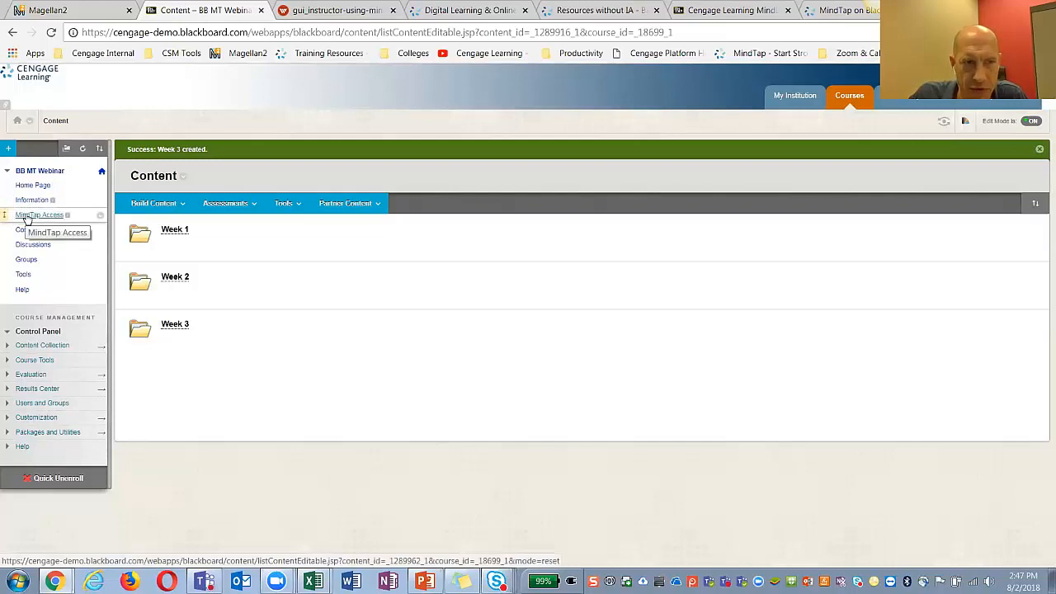
Open the Cengage provider in the Content Market from the MindTap Access content area
left_click(29, 216)
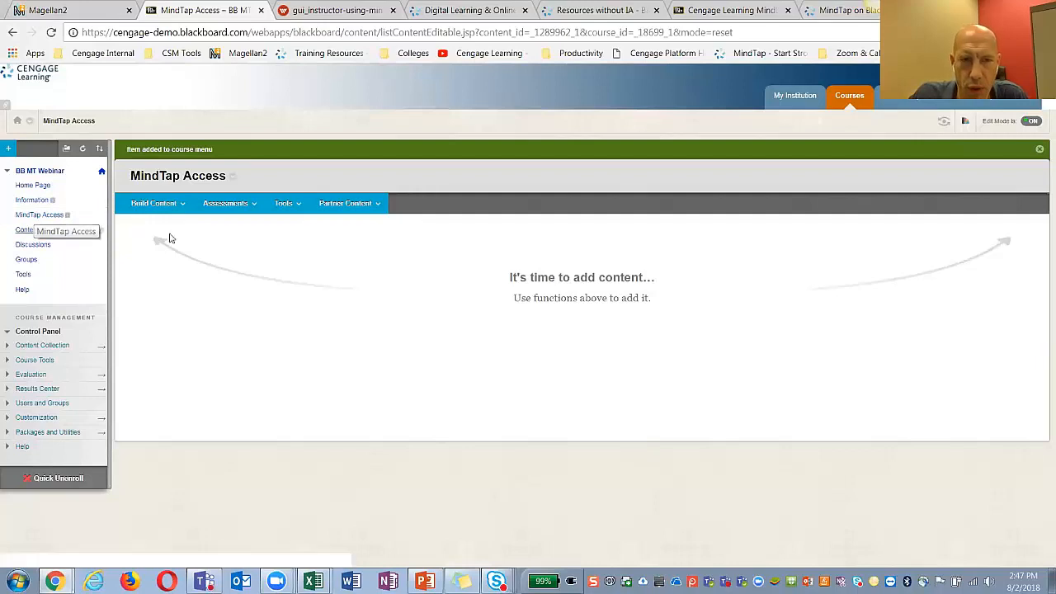
left_click(353, 205)
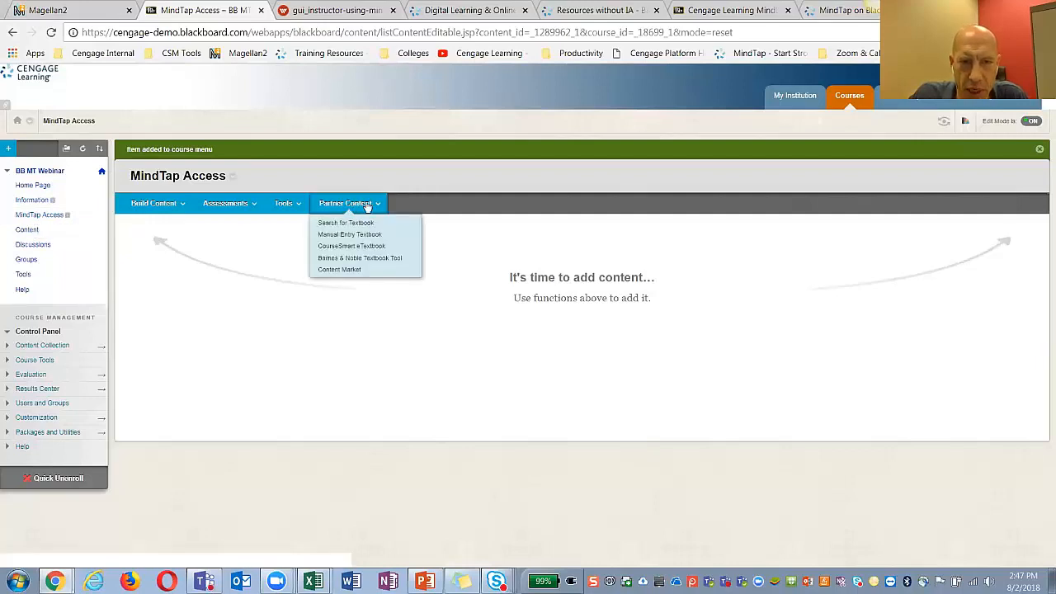
left_click(345, 269)
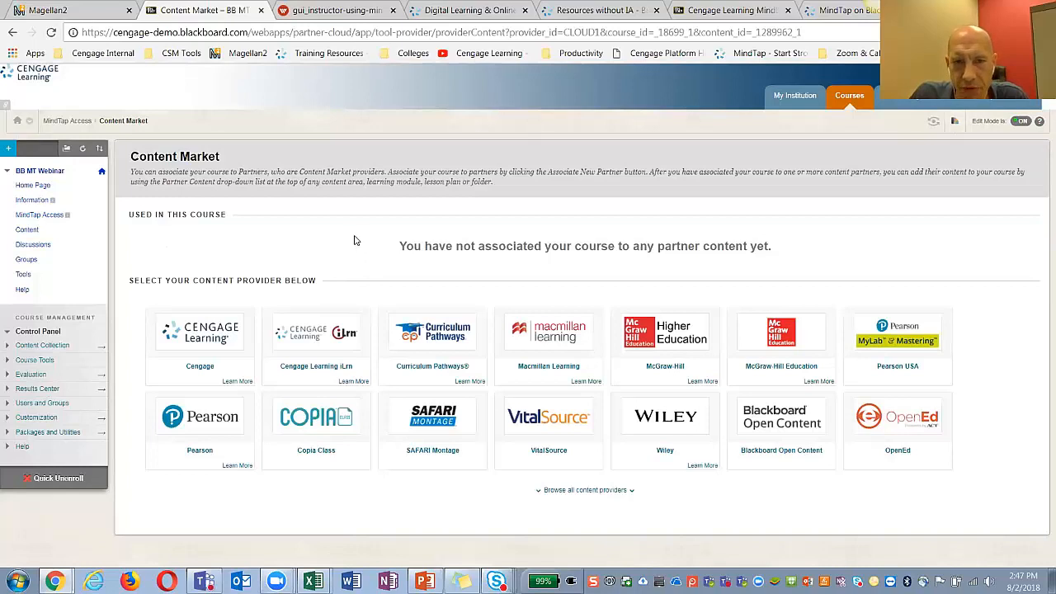
left_click(334, 10)
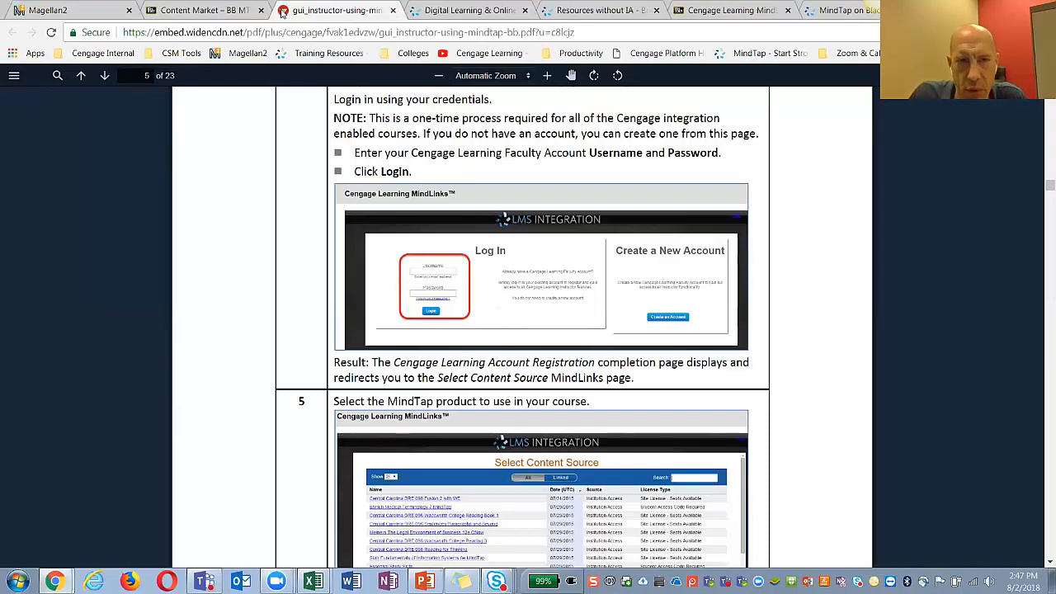
left_click(202, 10)
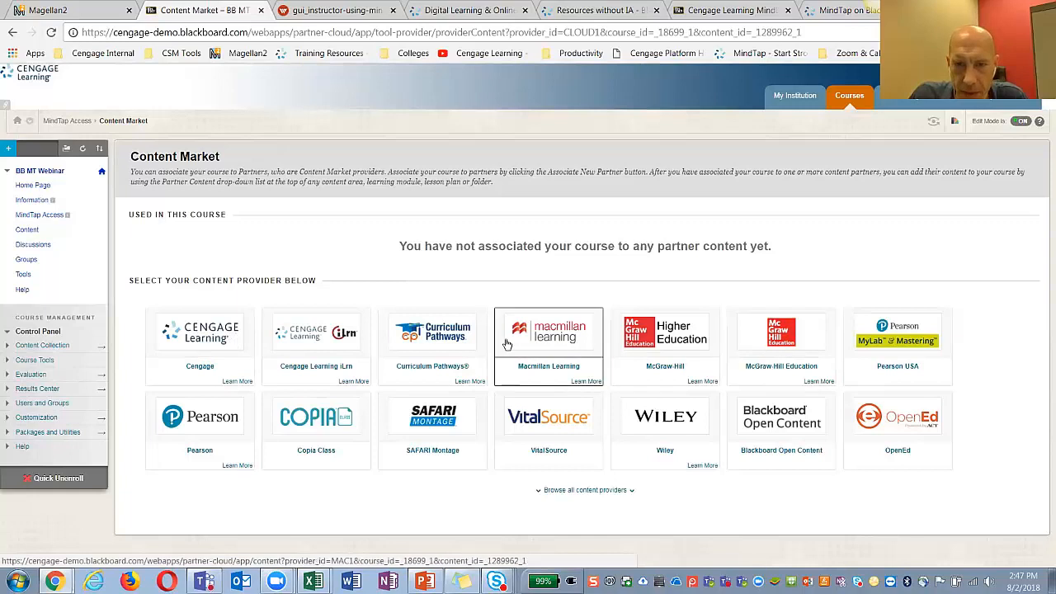
left_click(201, 338)
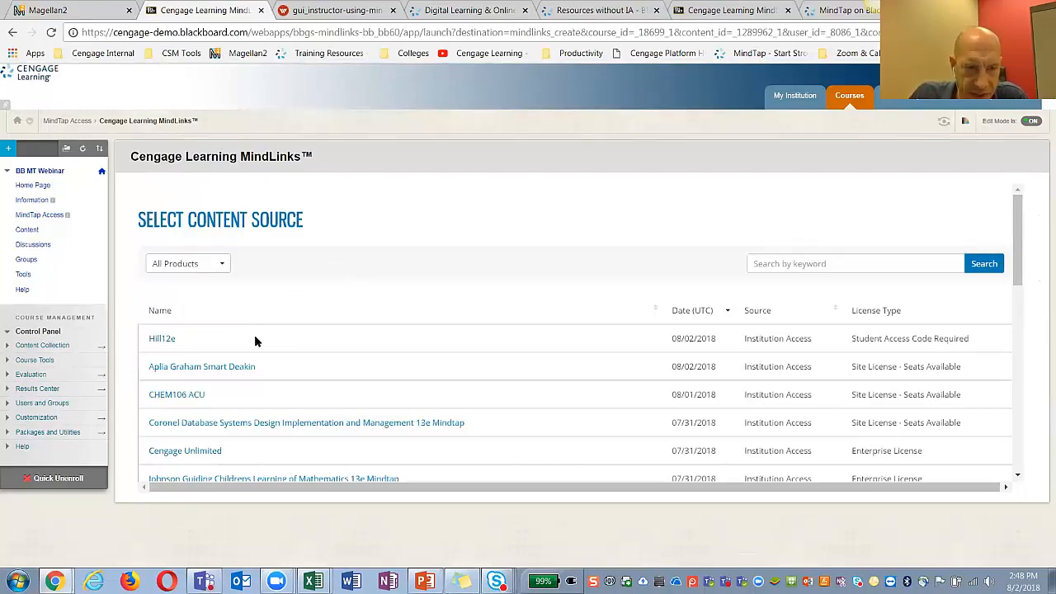
Filter the content sources by "ehrli" and select the Ehrlich Medical Terminology for Health Professions 8e MindTap that requires a student access code
scroll(256, 337, "down", 1)
scroll(263, 338, "down", 1)
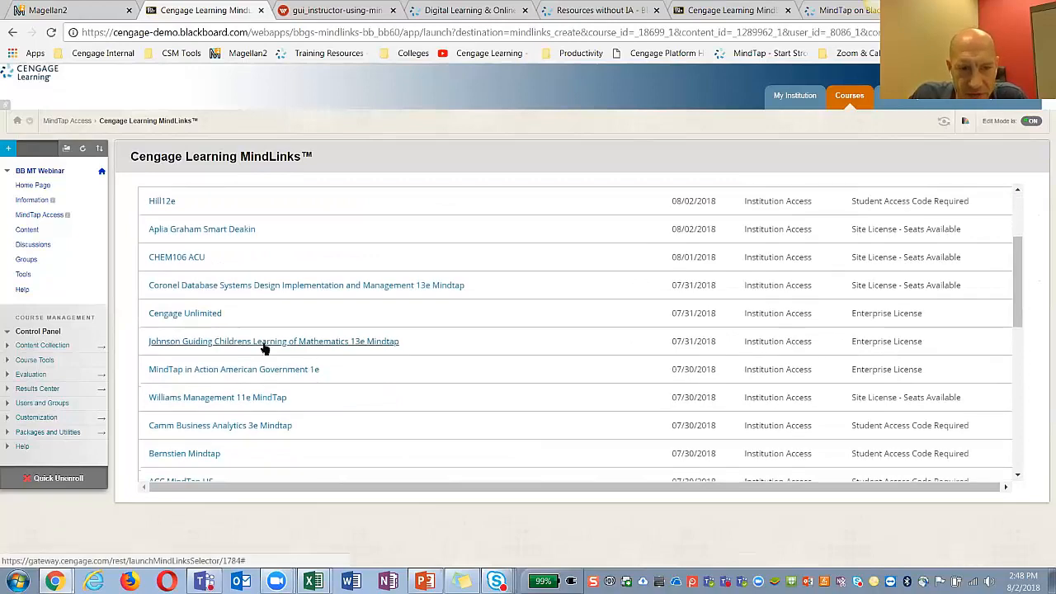
scroll(264, 347, "down", 1)
scroll(263, 348, "down", 2)
scroll(264, 348, "down", 1)
scroll(264, 348, "up", 6)
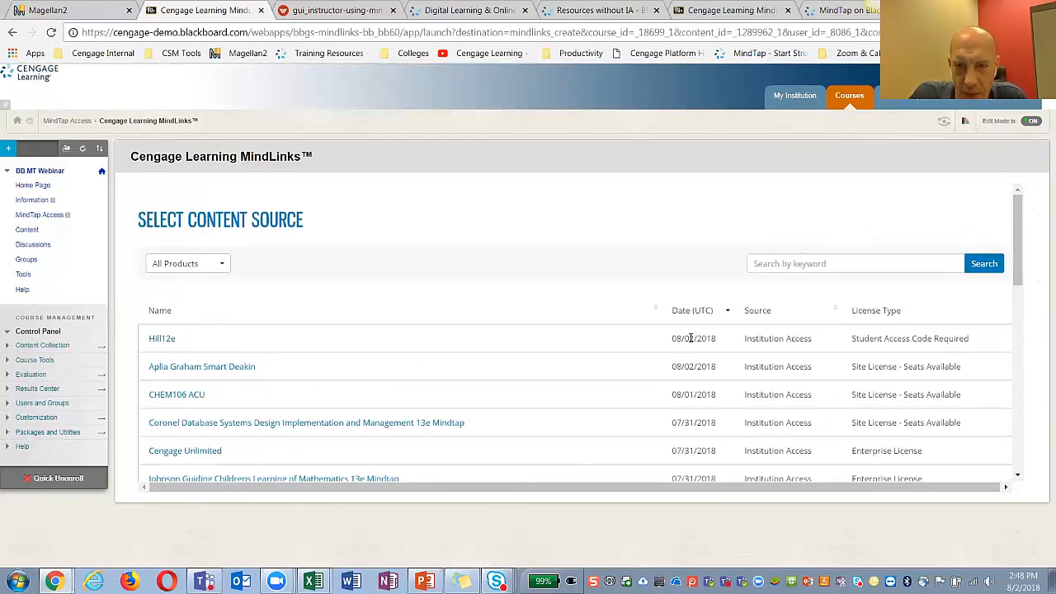
left_click(785, 264)
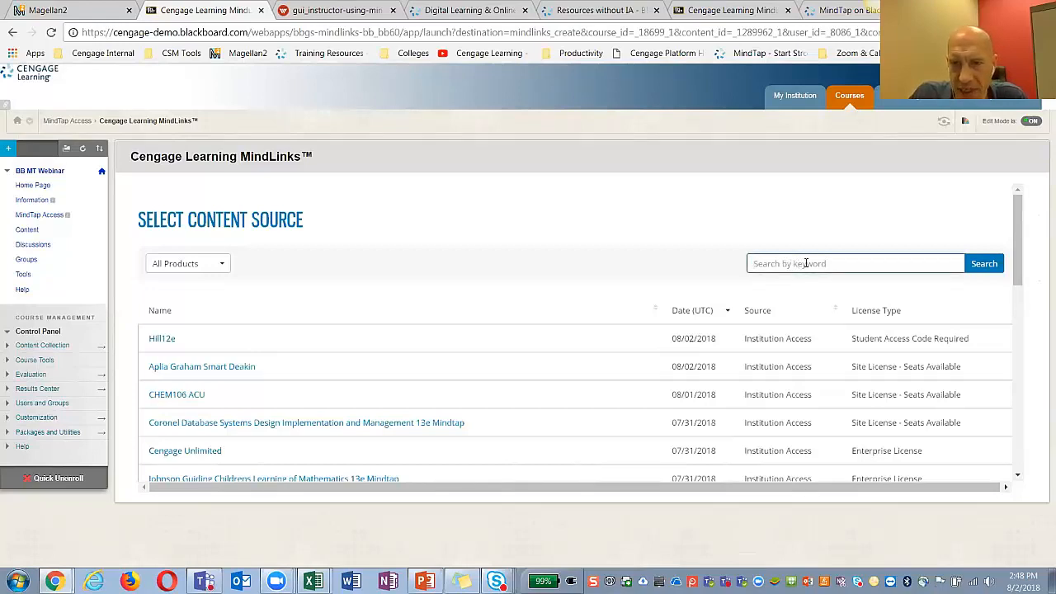
type("ehr")
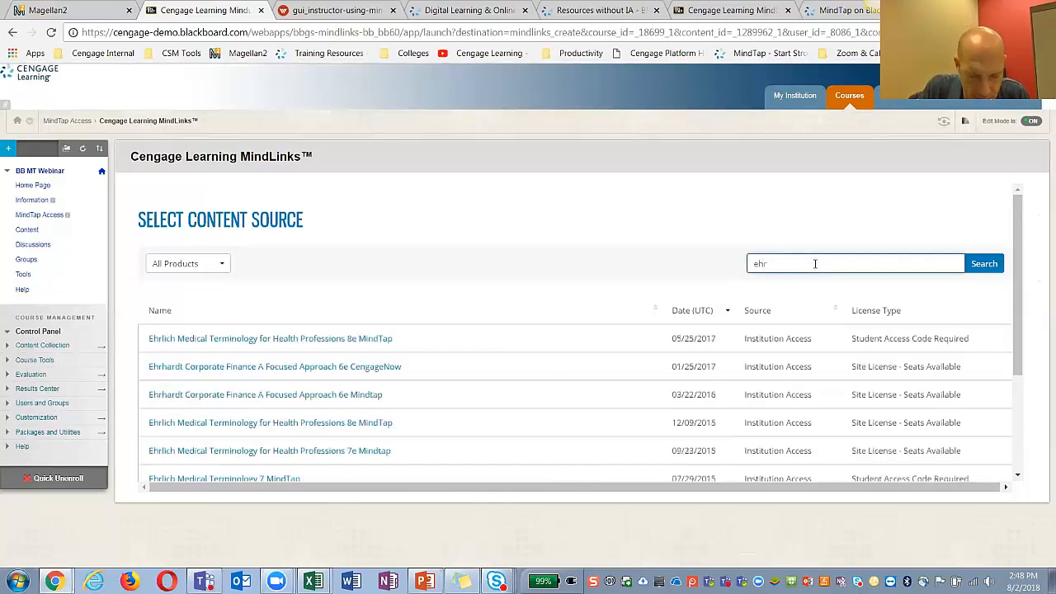
type("l")
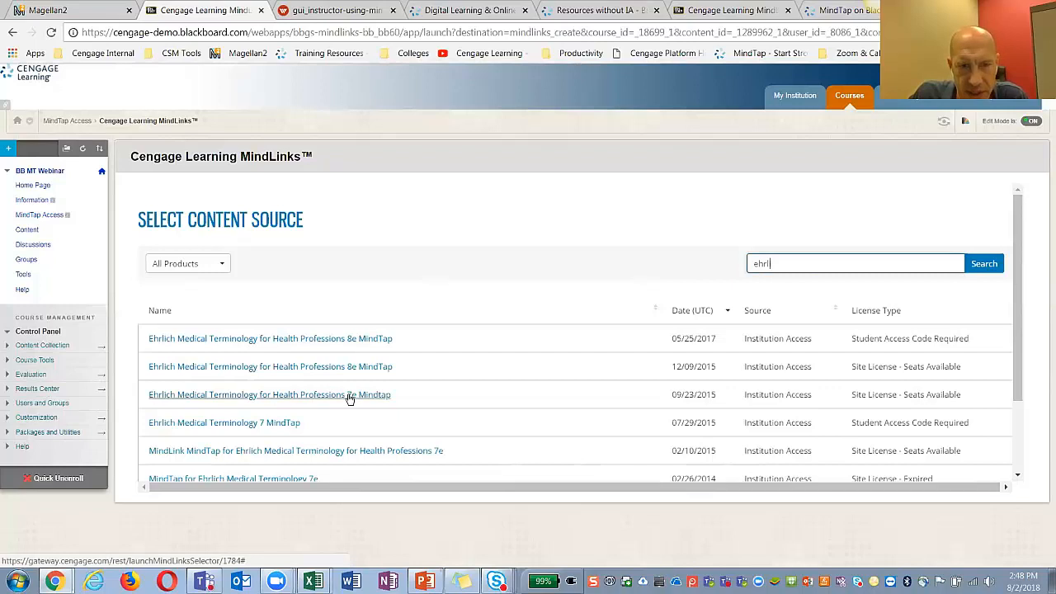
type("i")
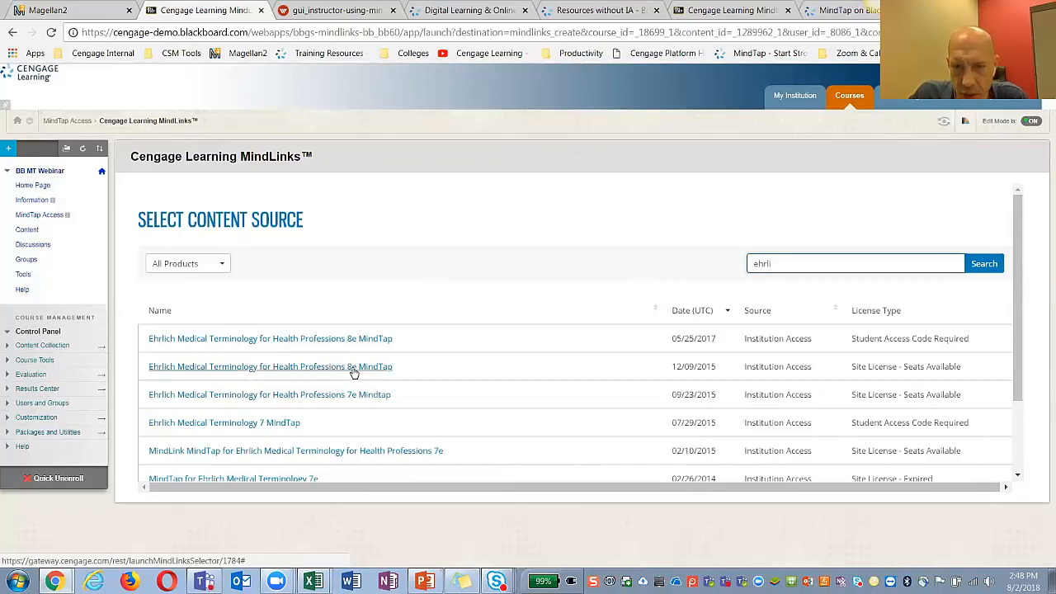
key("BackSpace")
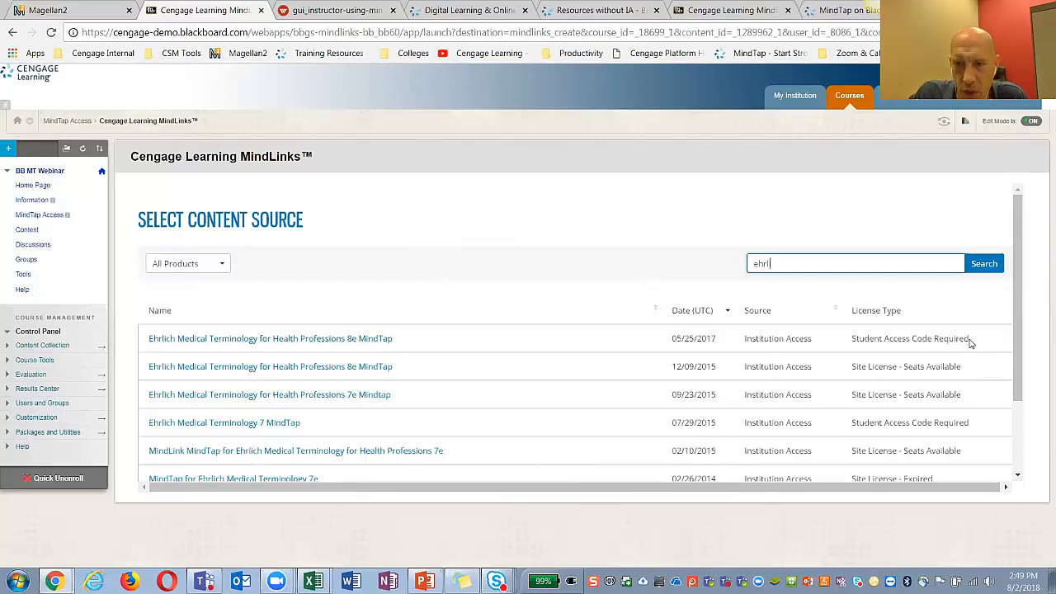
type("i")
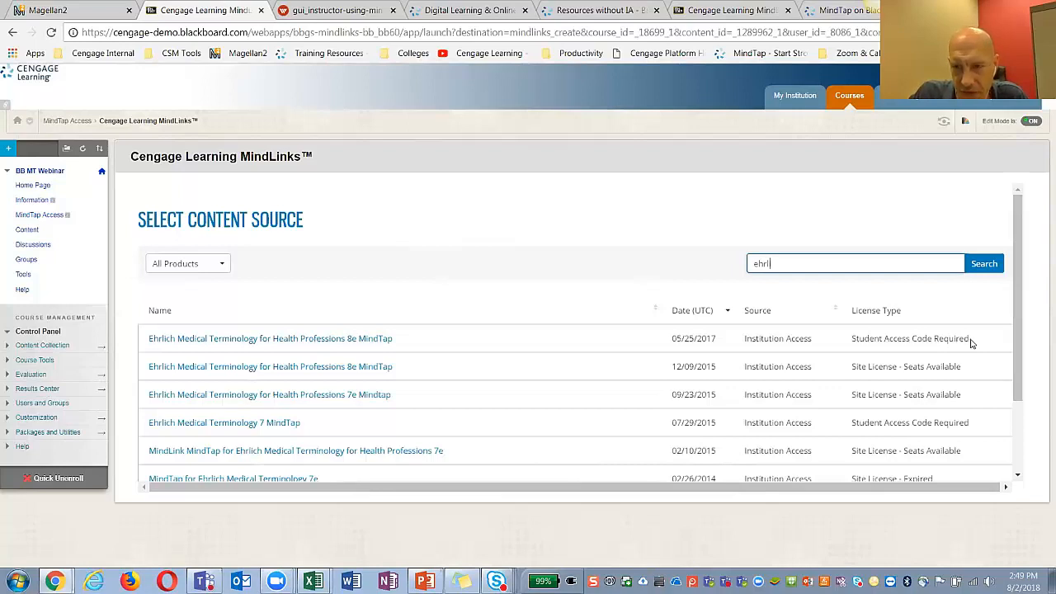
left_click(188, 341)
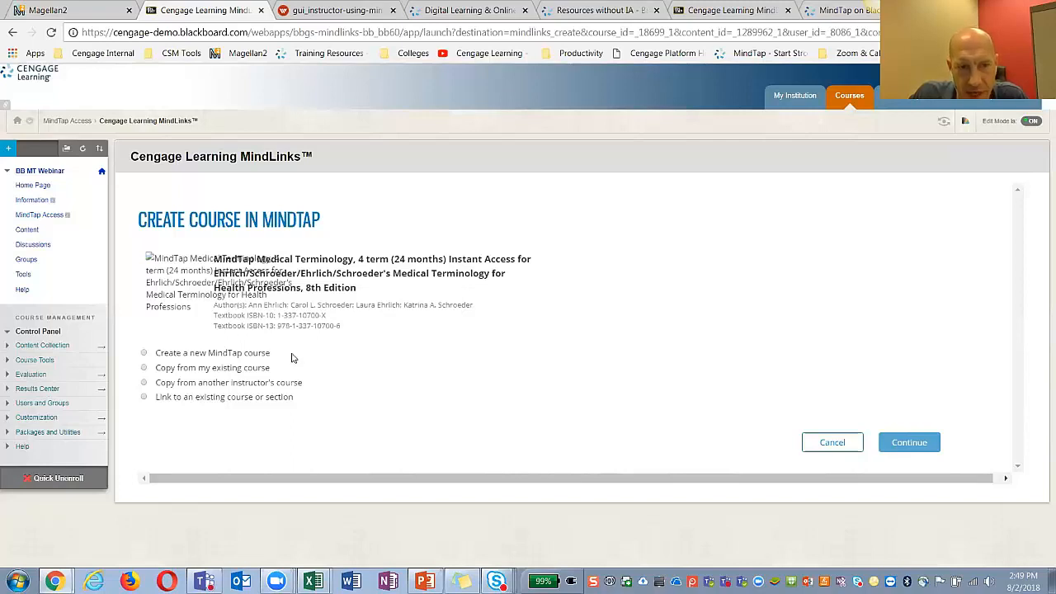
Try the options to copy an existing course, copy another instructor's course with a course key, and link to an existing course
left_click(145, 368)
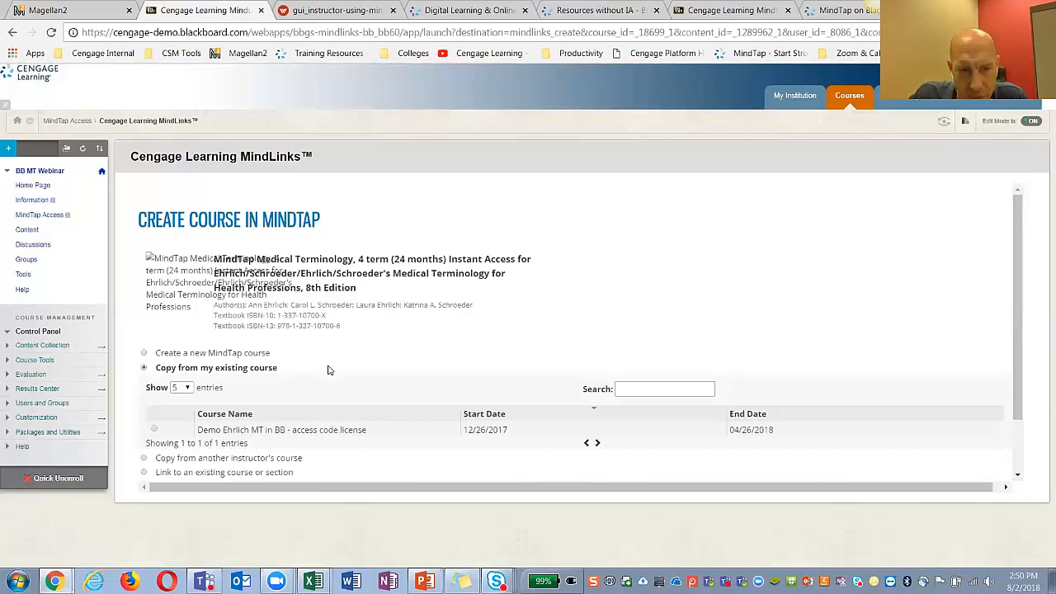
left_click(153, 430)
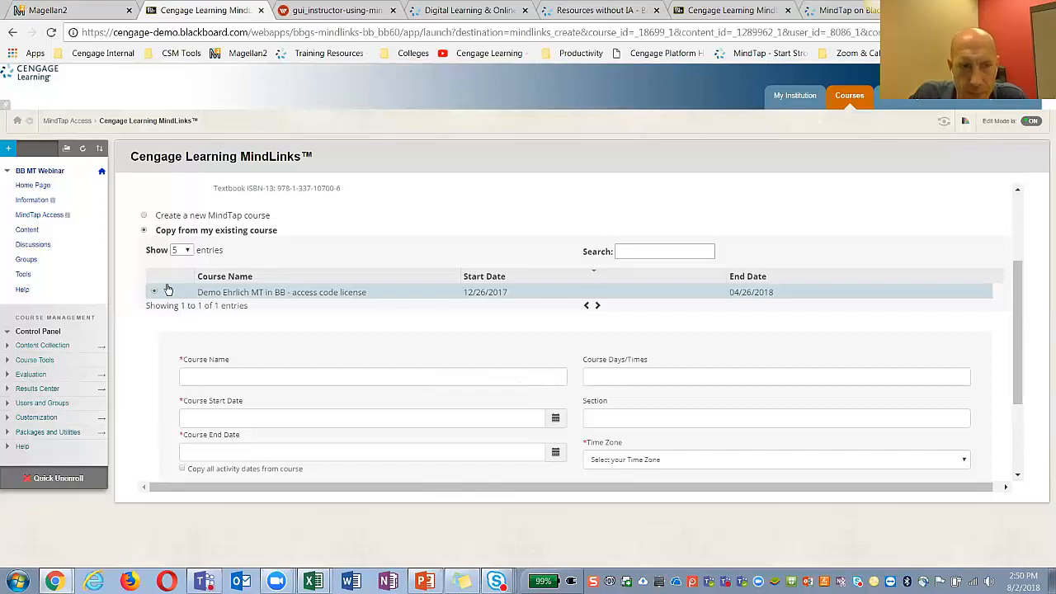
left_click(144, 216)
left_click(145, 453)
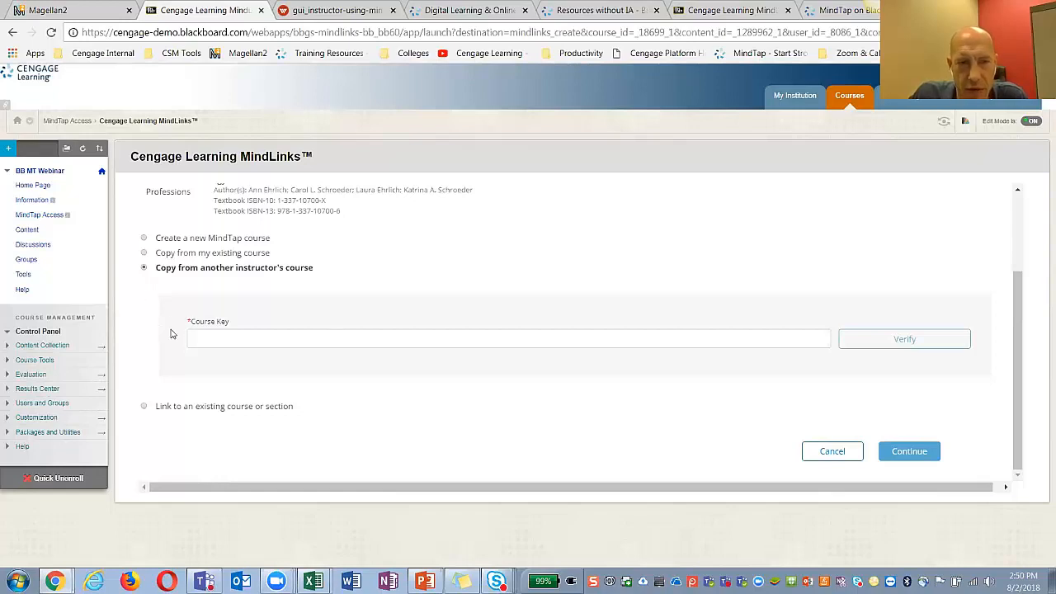
left_click(200, 338)
left_click(318, 360)
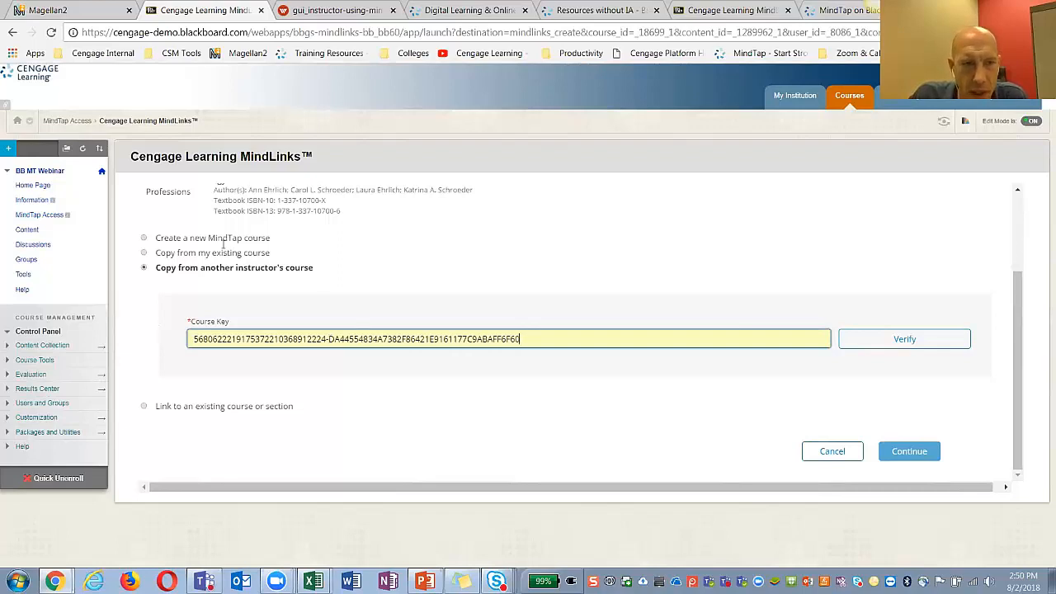
left_click(142, 406)
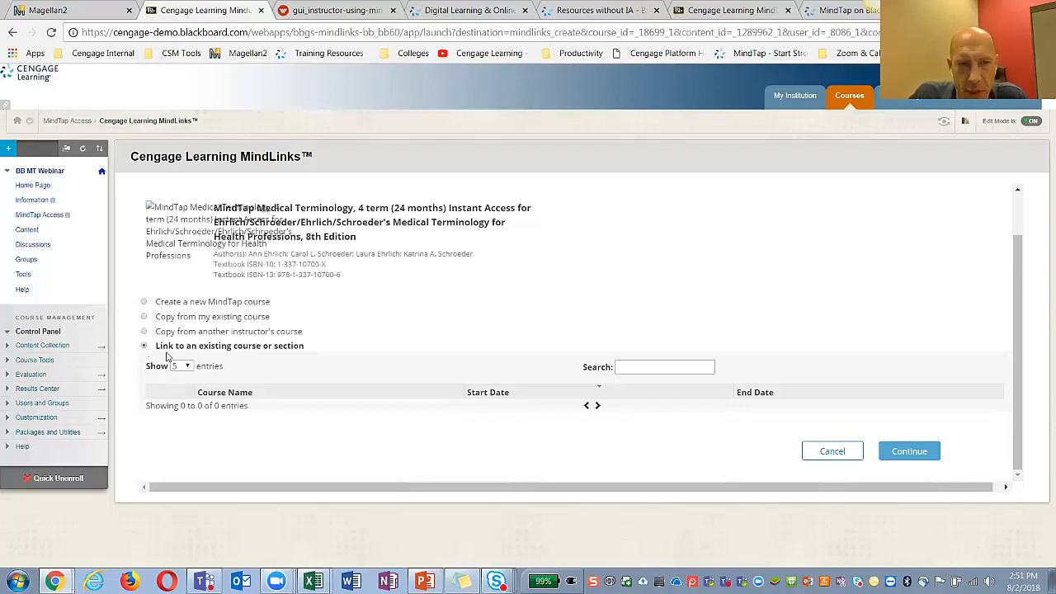
Choose to create a new MindTap course and name it Medical Terminology 101-02 Fall 18
left_click(144, 303)
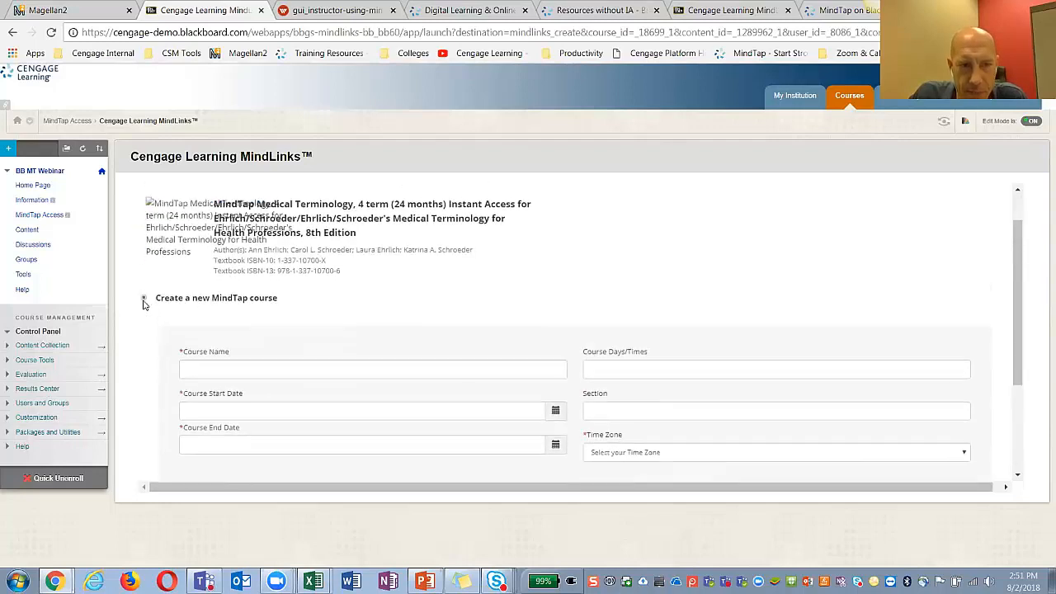
left_click(205, 355)
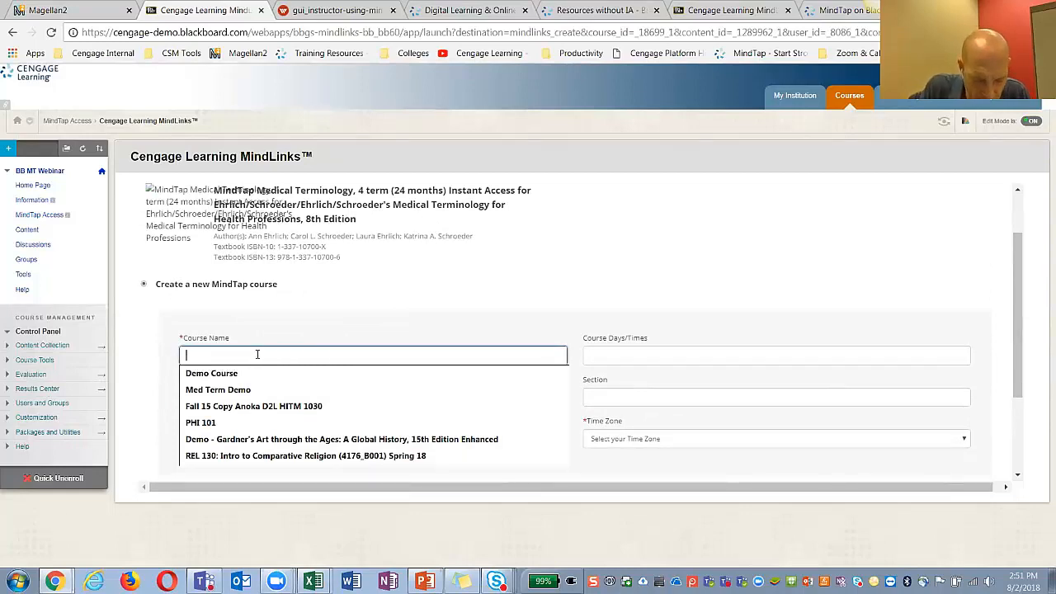
type("Medical Te")
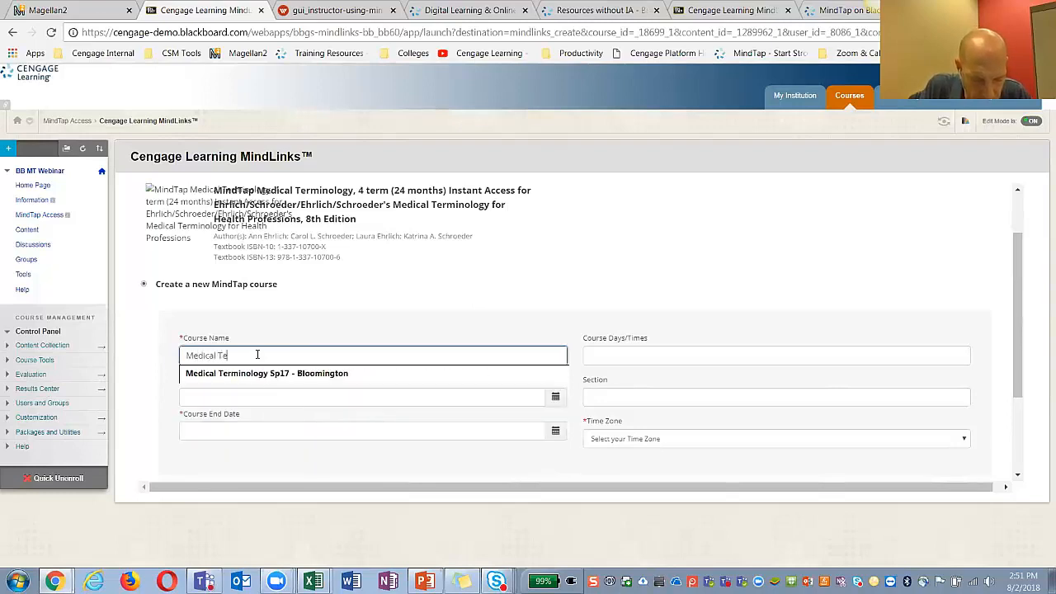
type("rminology")
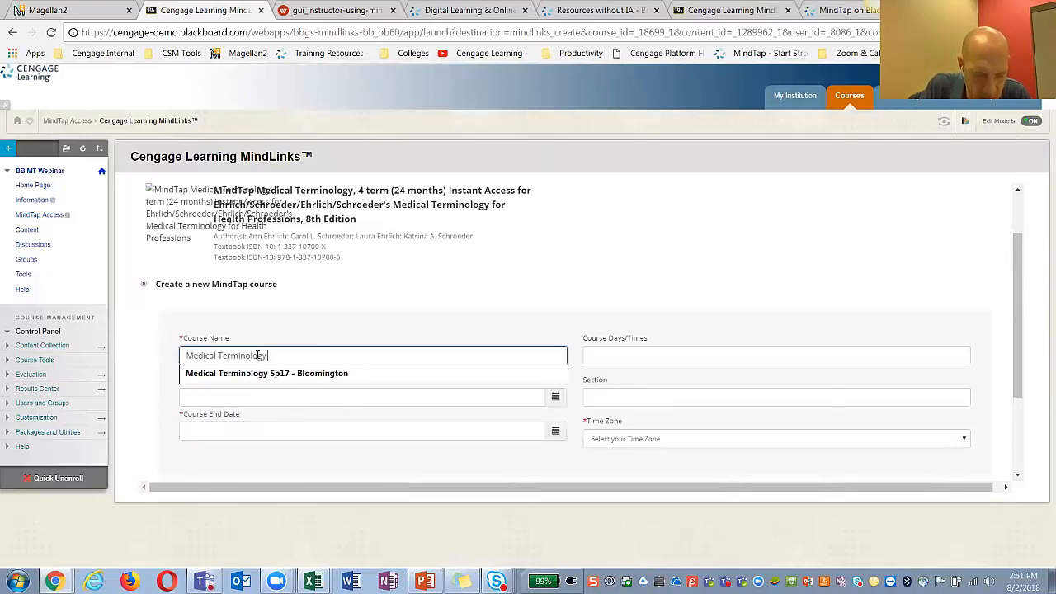
type(" 101 -02")
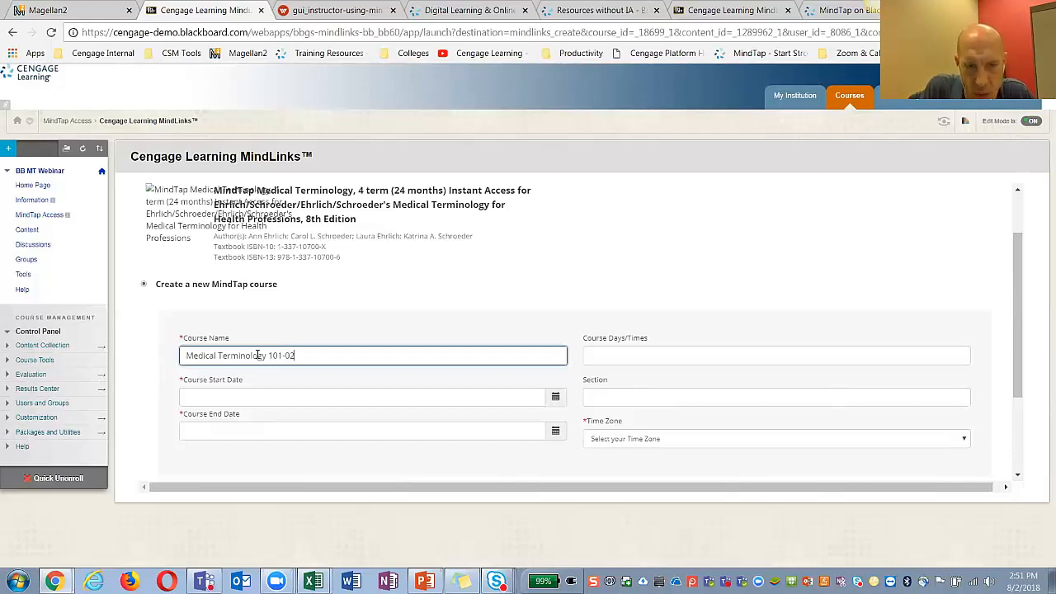
type(" Fall")
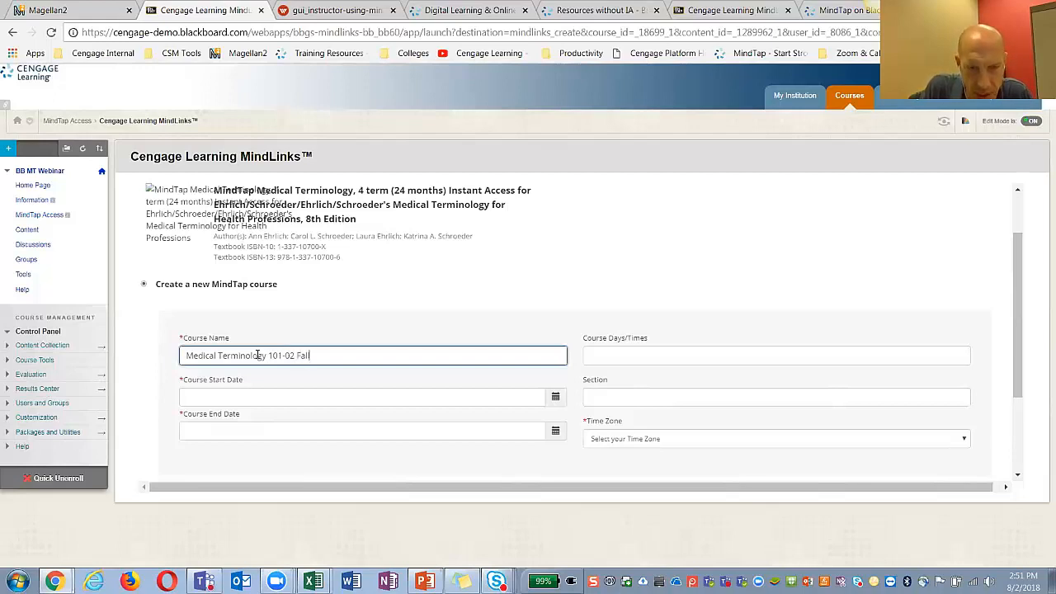
type(" 18")
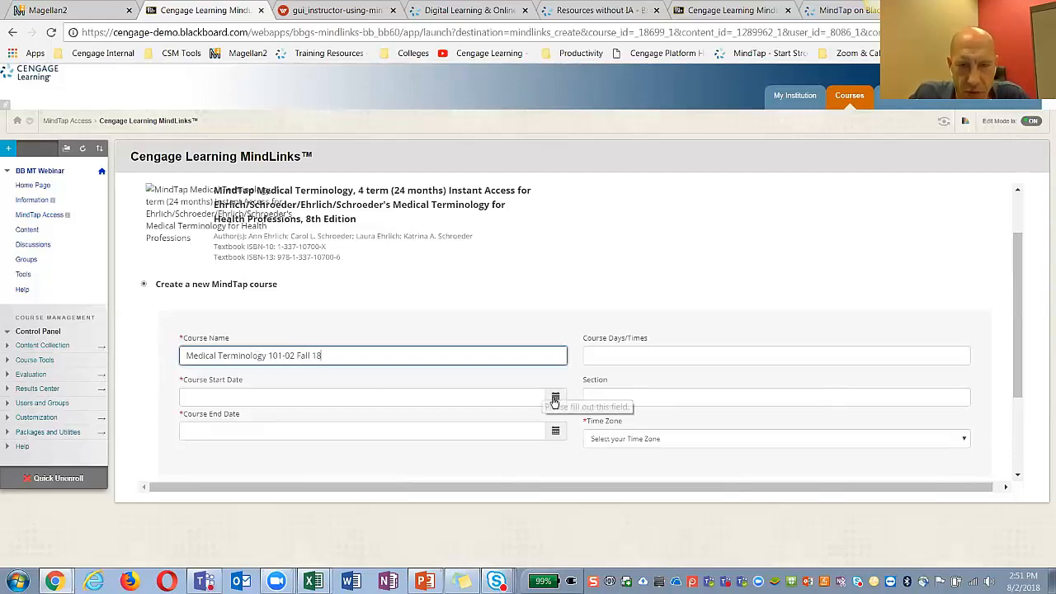
scroll(134, 334, "down", 3)
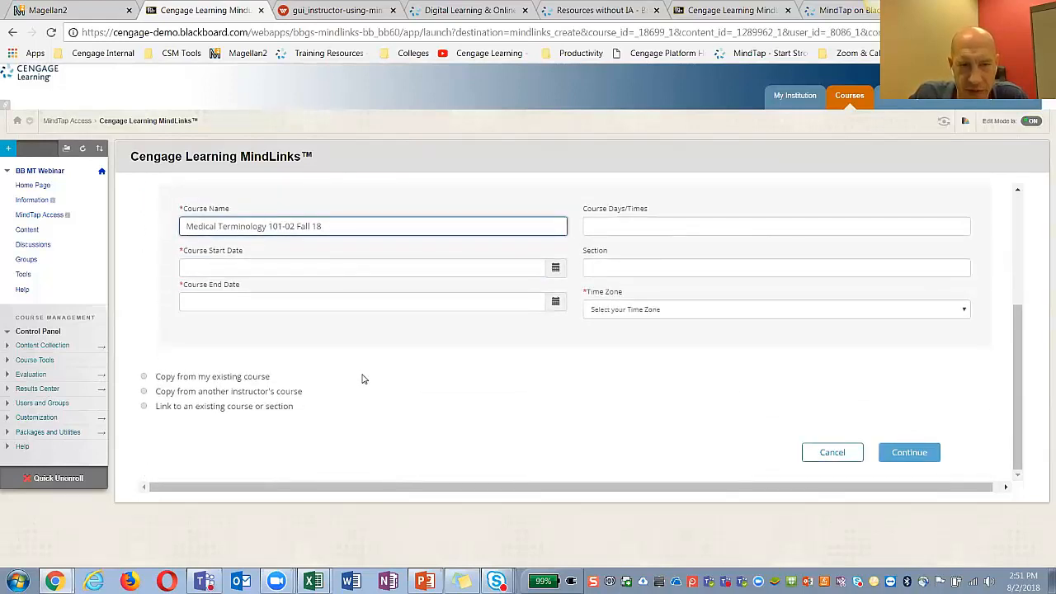
Set the new MindTap course's start date to 08/13/2018
scroll(363, 375, "up", 2)
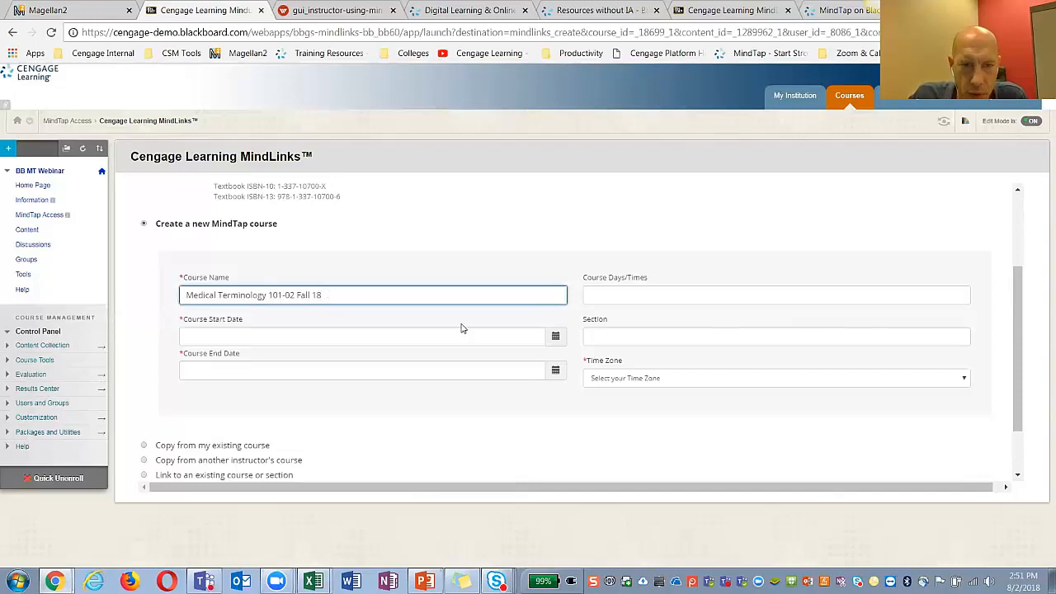
left_click(556, 338)
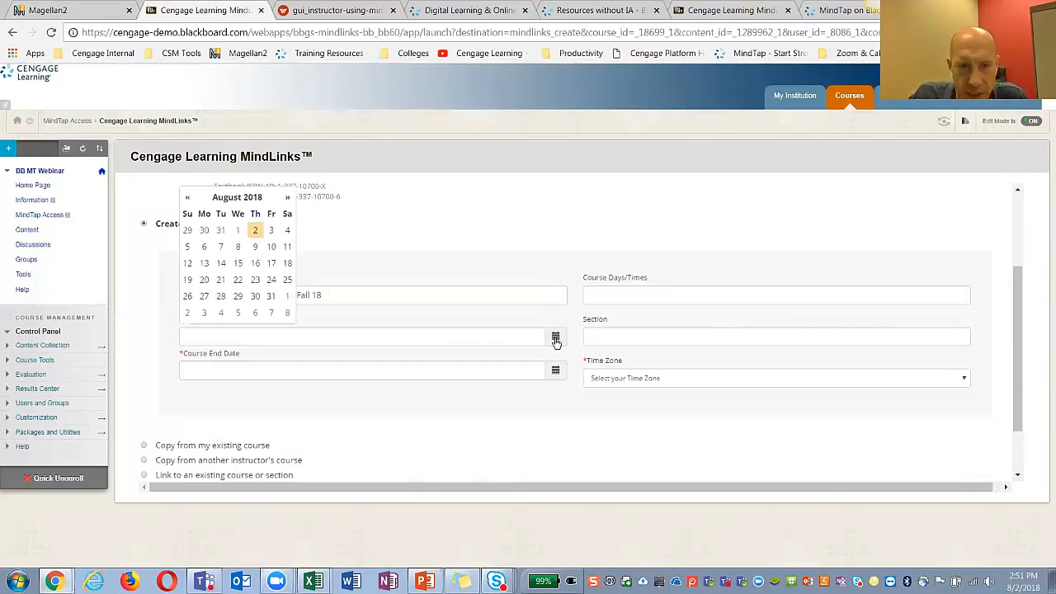
left_click(206, 264)
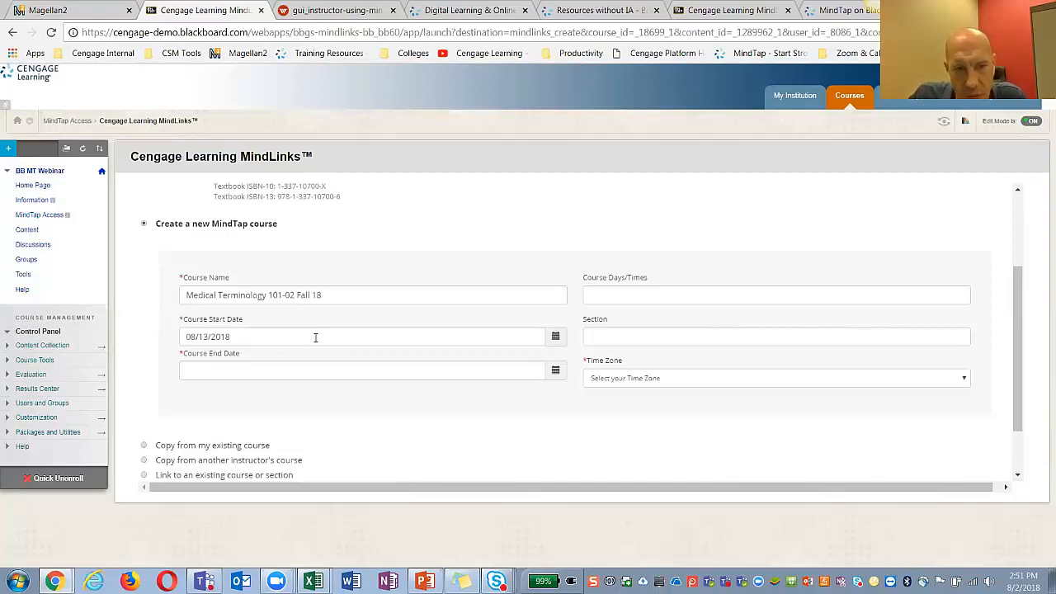
Set the new MindTap course's end date to 12/17/2018
left_click(555, 370)
double_click(287, 232)
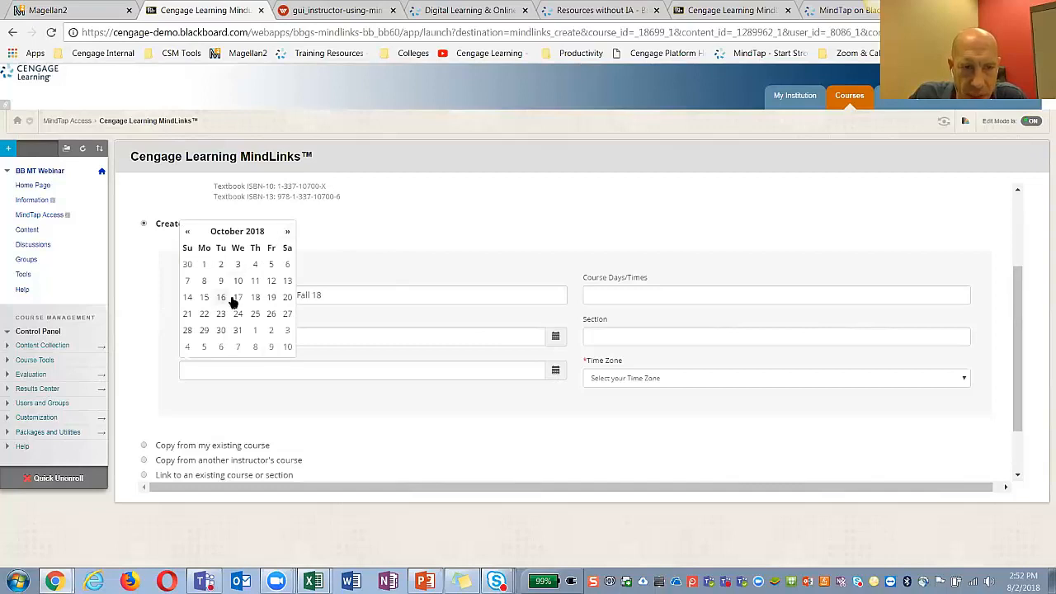
left_click(287, 232)
left_click(204, 314)
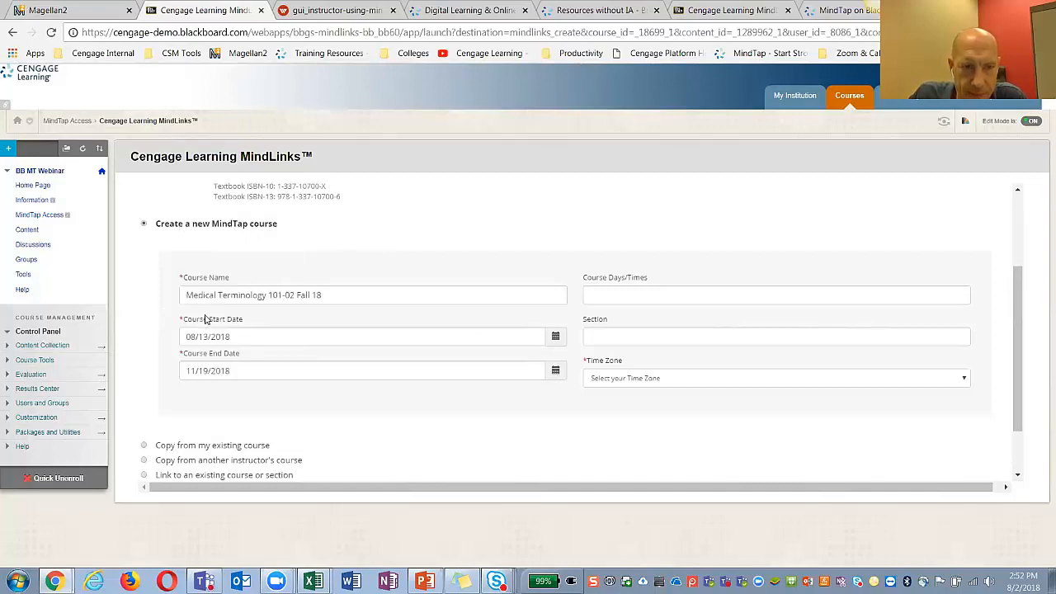
left_click(555, 371)
left_click(287, 232)
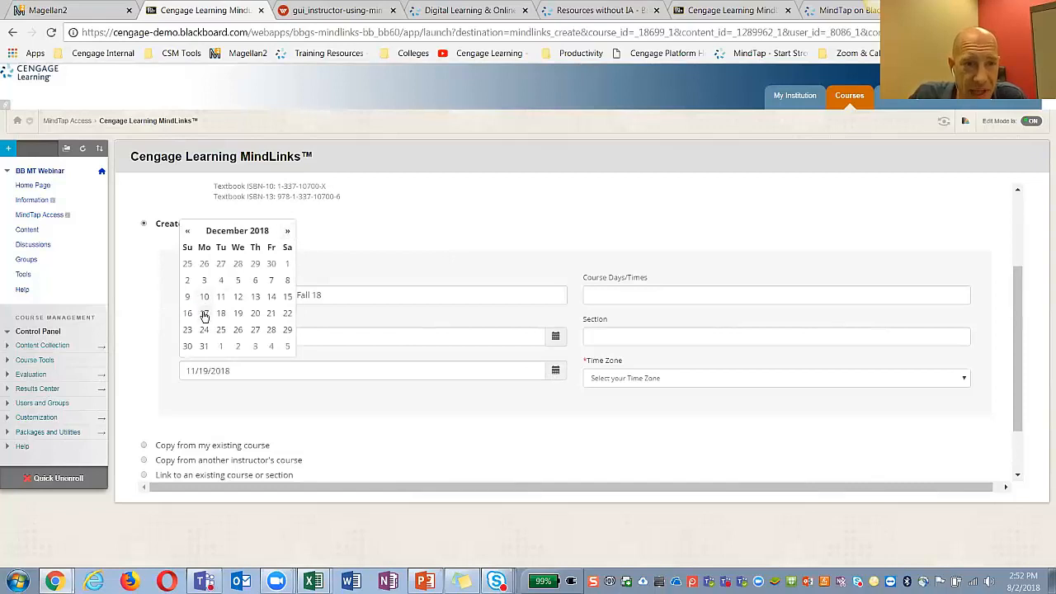
left_click(204, 313)
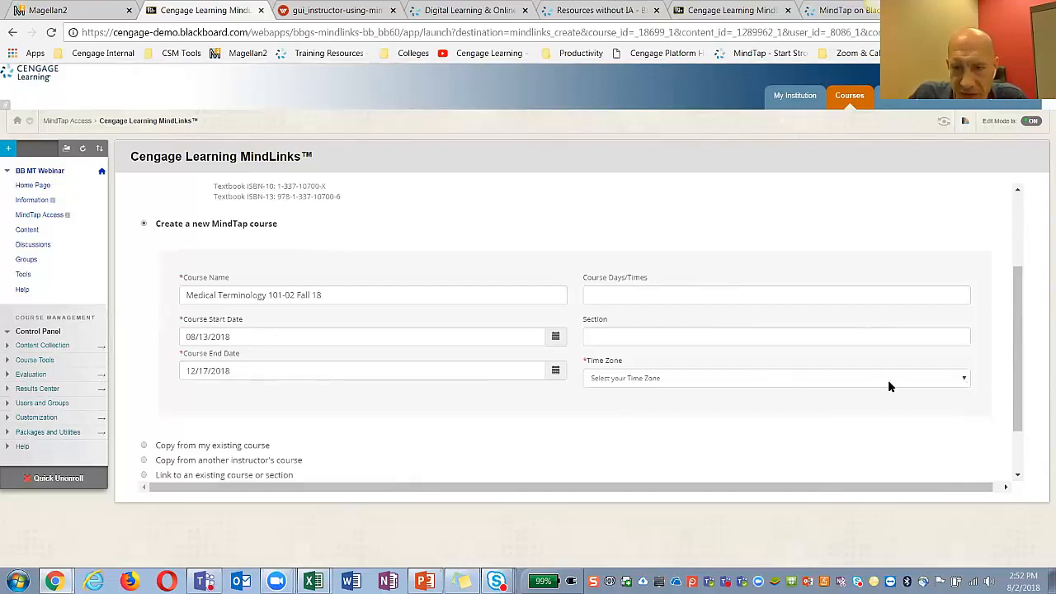
Set the time zone to (GMT-05:00) Eastern Time (US & Canada) and continue with the new course details
left_click(962, 380)
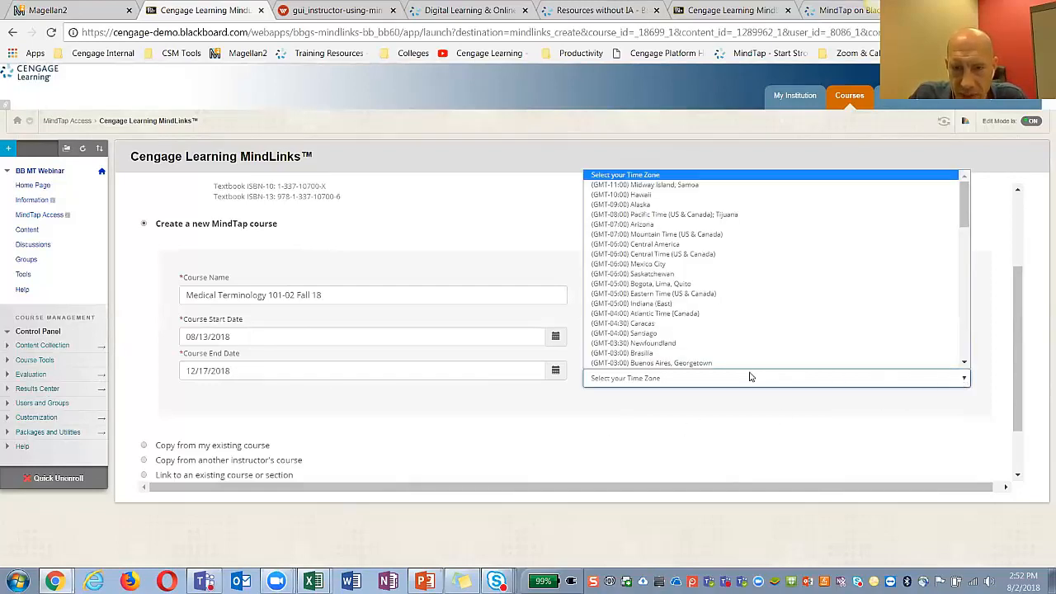
left_click(614, 295)
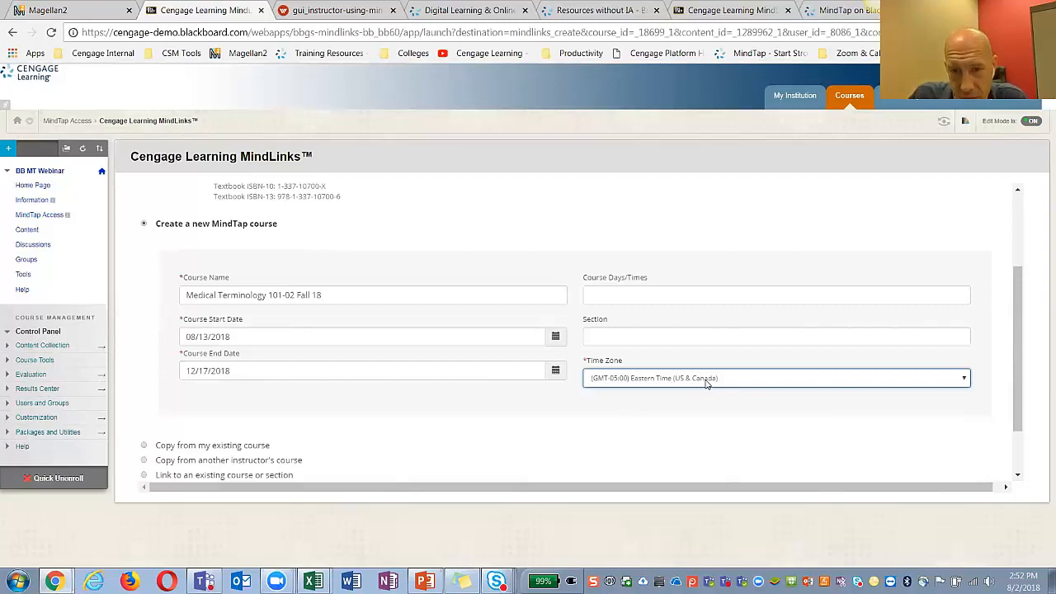
scroll(691, 435, "down", 1)
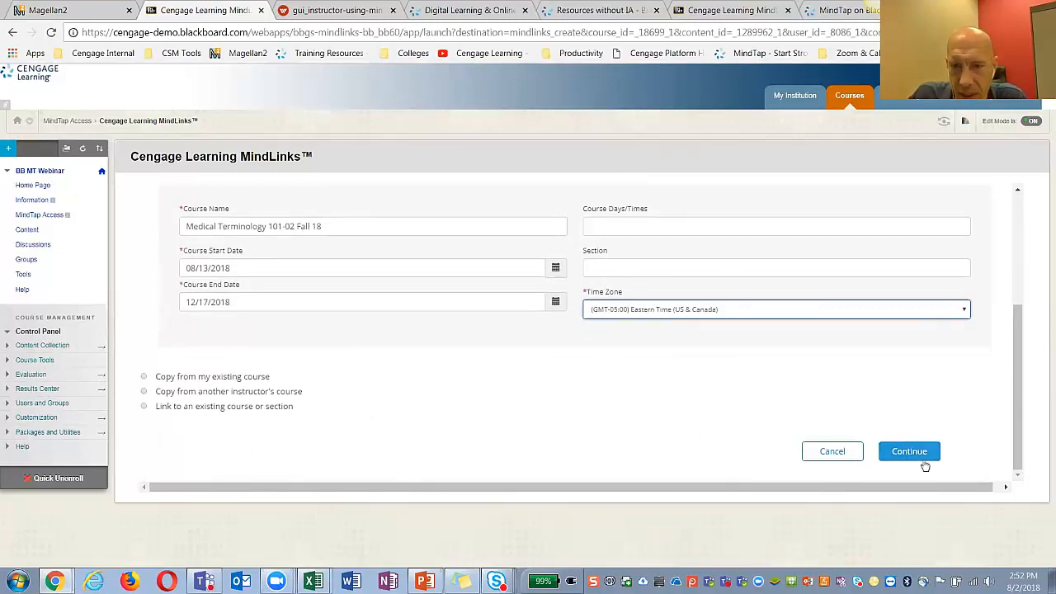
left_click(909, 452)
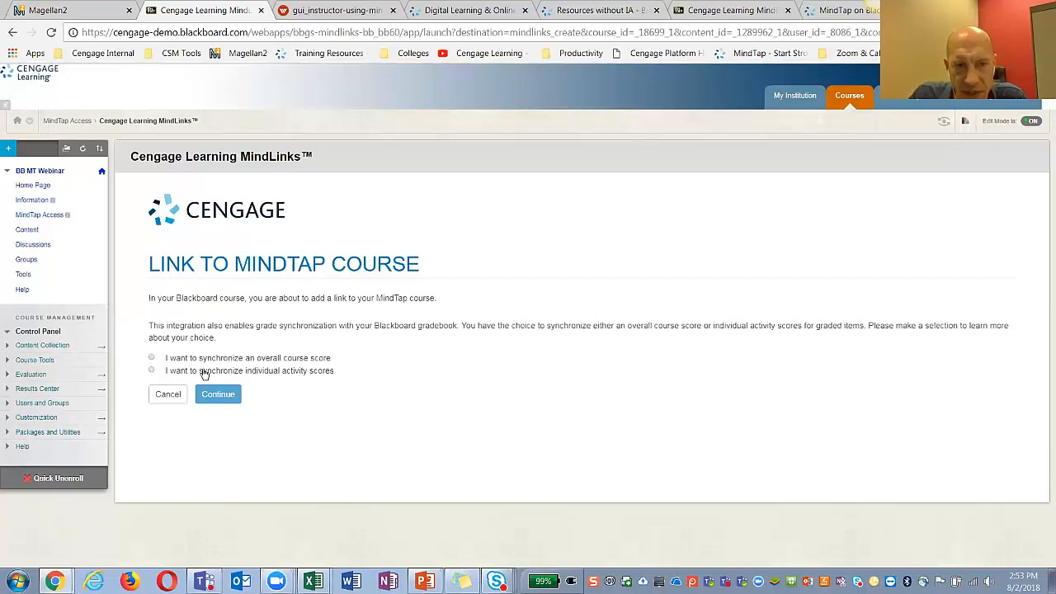
Choose to synchronize individual activity scores and complete the import of the MindTap course link
left_click(151, 371)
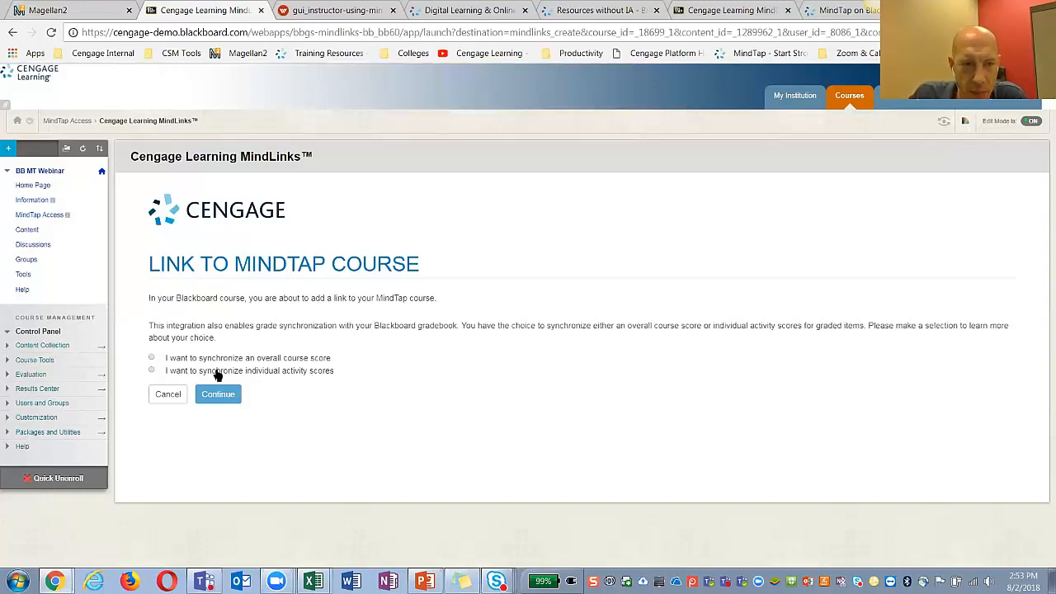
left_click(152, 371)
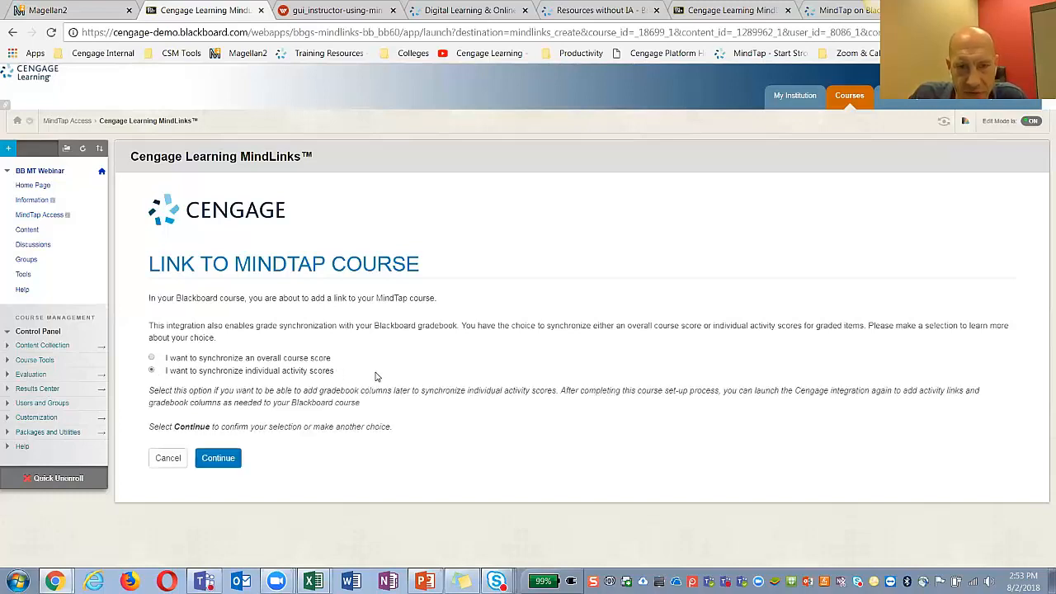
left_click(220, 460)
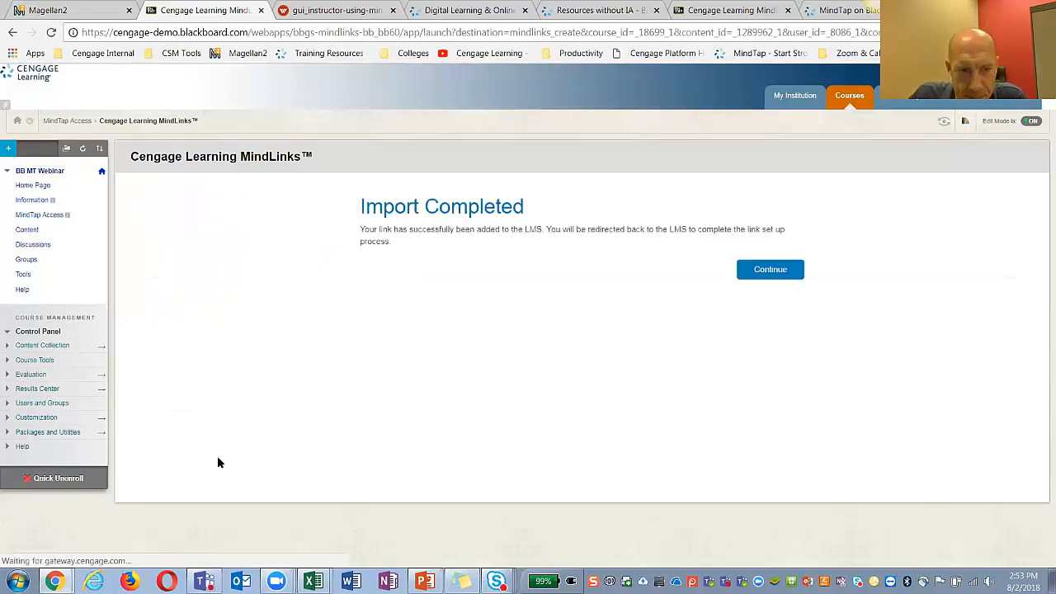
left_click(763, 272)
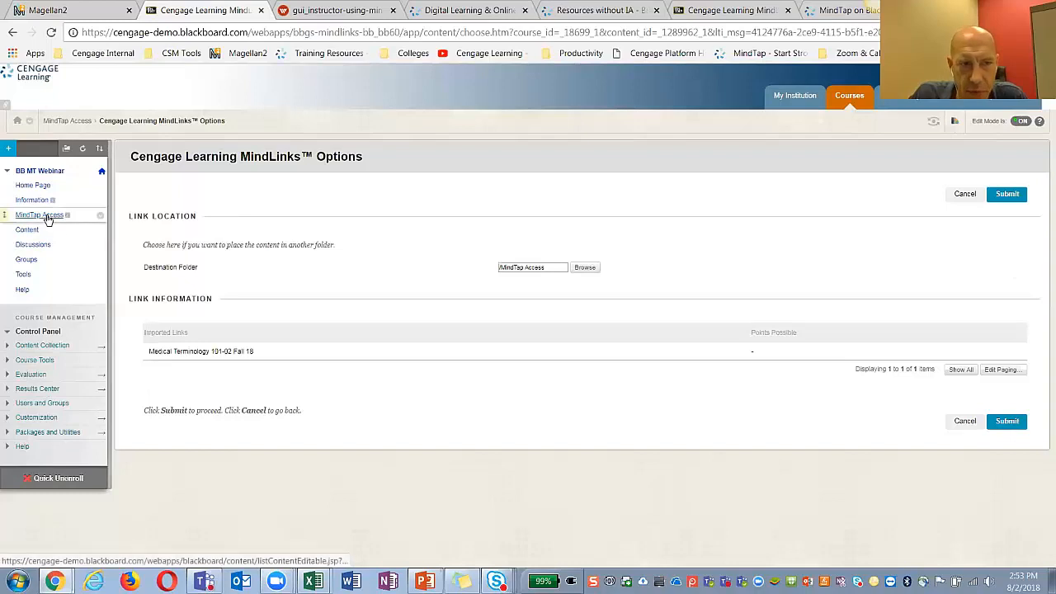
Look through the available destination folders, keep MindTap Access as the link location and submit the course link
left_click(581, 268)
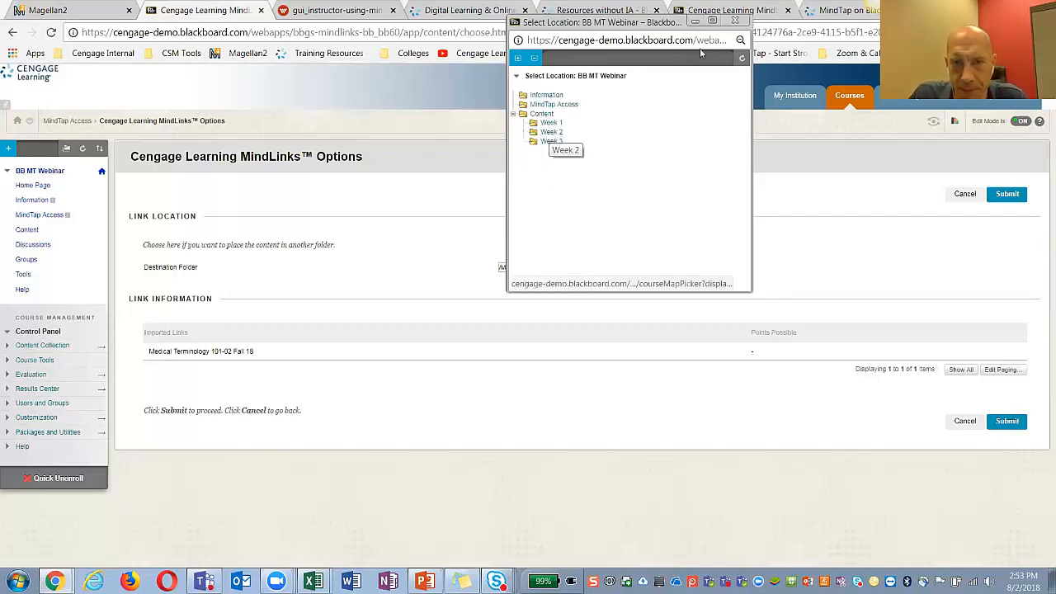
left_click(734, 22)
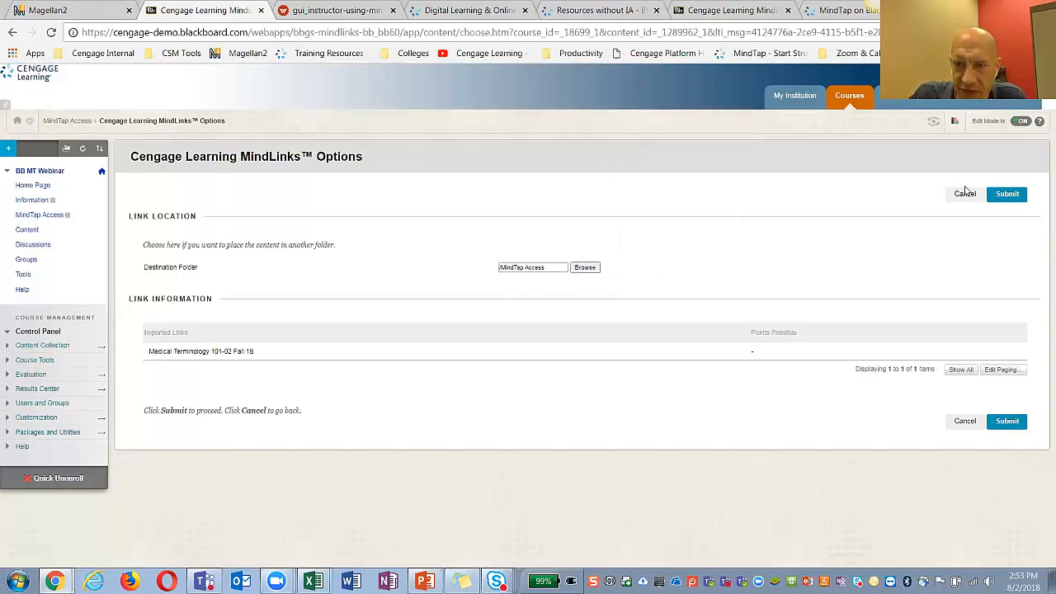
left_click(1007, 196)
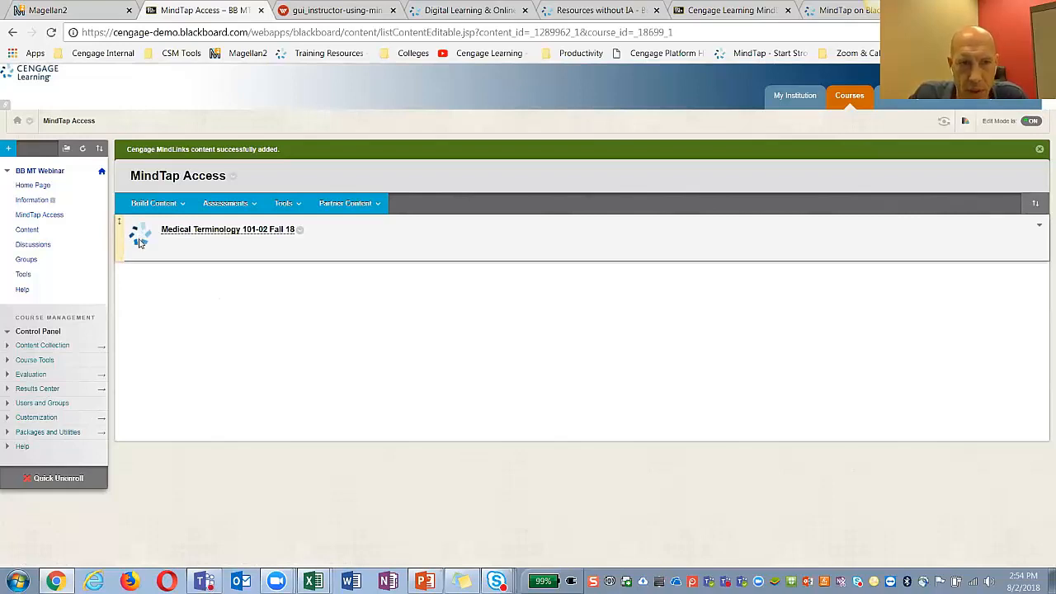
Launch the Medical Terminology 101-02 Fall 18 link, then reposition and minimize the MindTap window
left_click(226, 231)
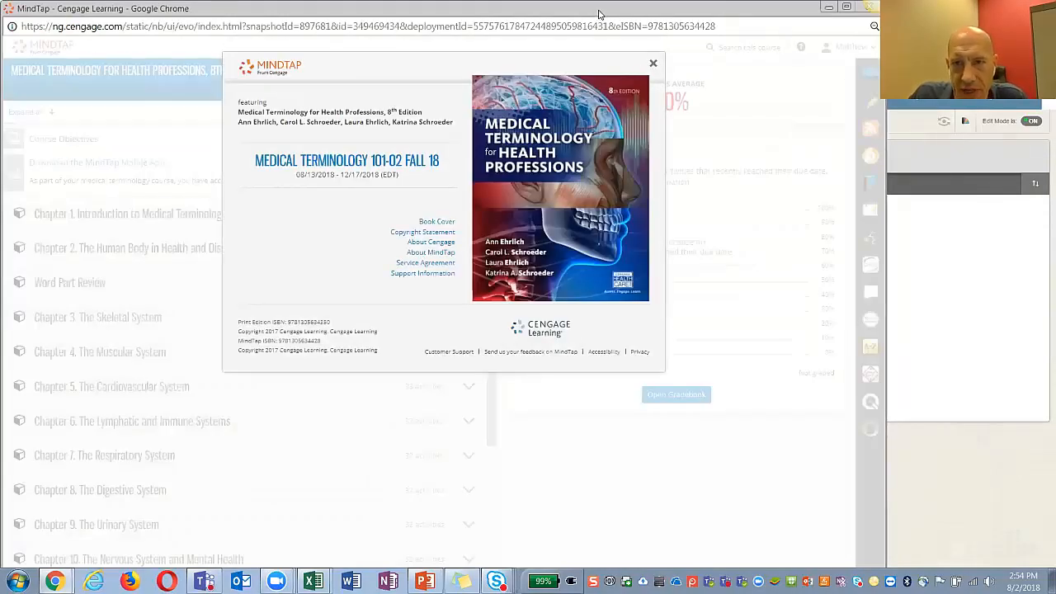
left_click_drag(607, 11, 628, 40)
left_click(851, 35)
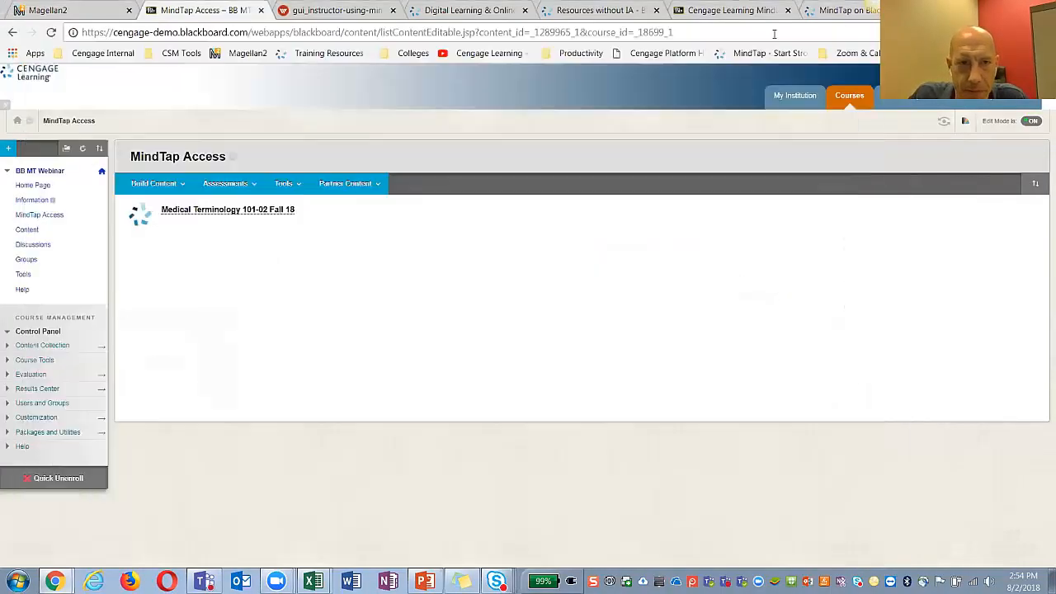
Review the Popups permission in the browser's site settings for cengage-demo.blackboard.com and close the settings page
left_click(74, 34)
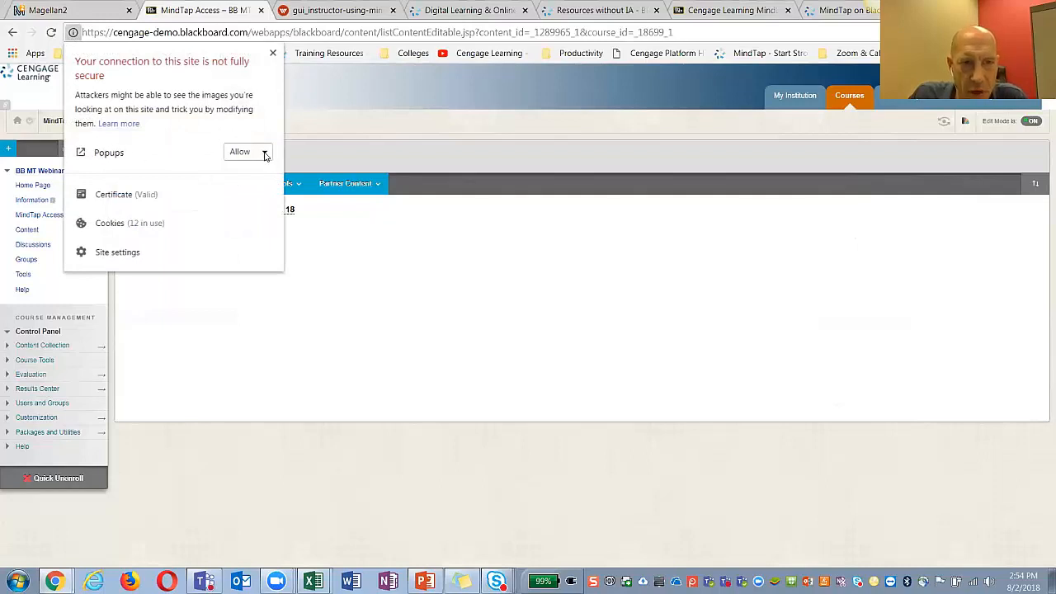
left_click(108, 257)
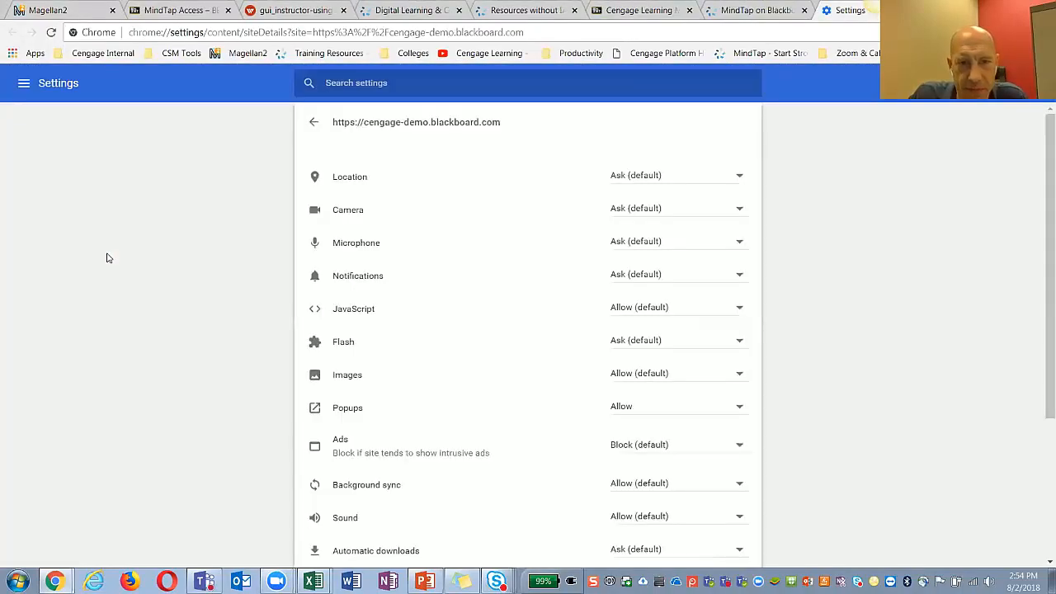
left_click(739, 409)
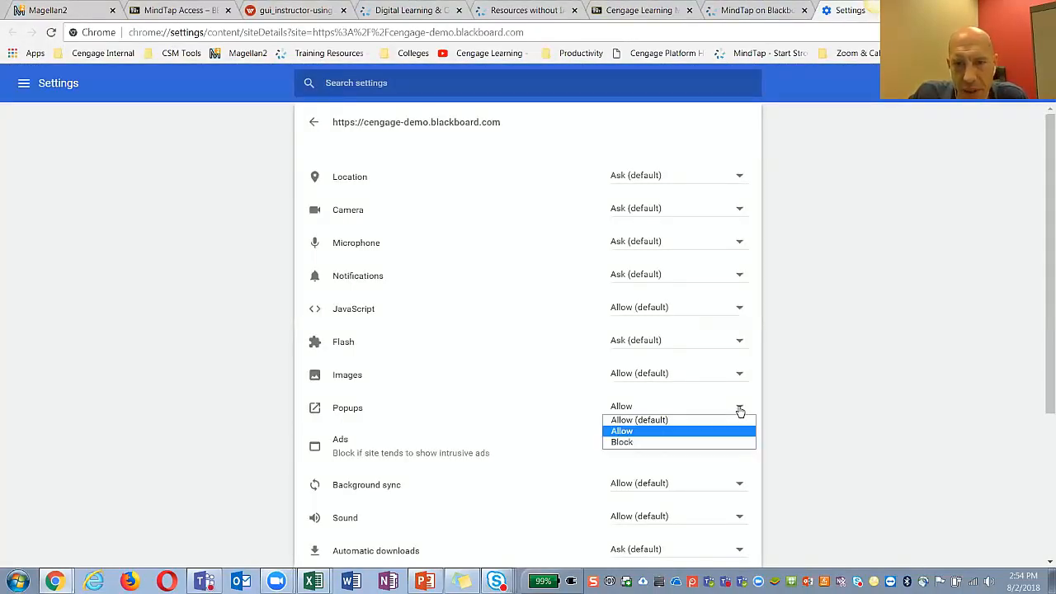
left_click(740, 411)
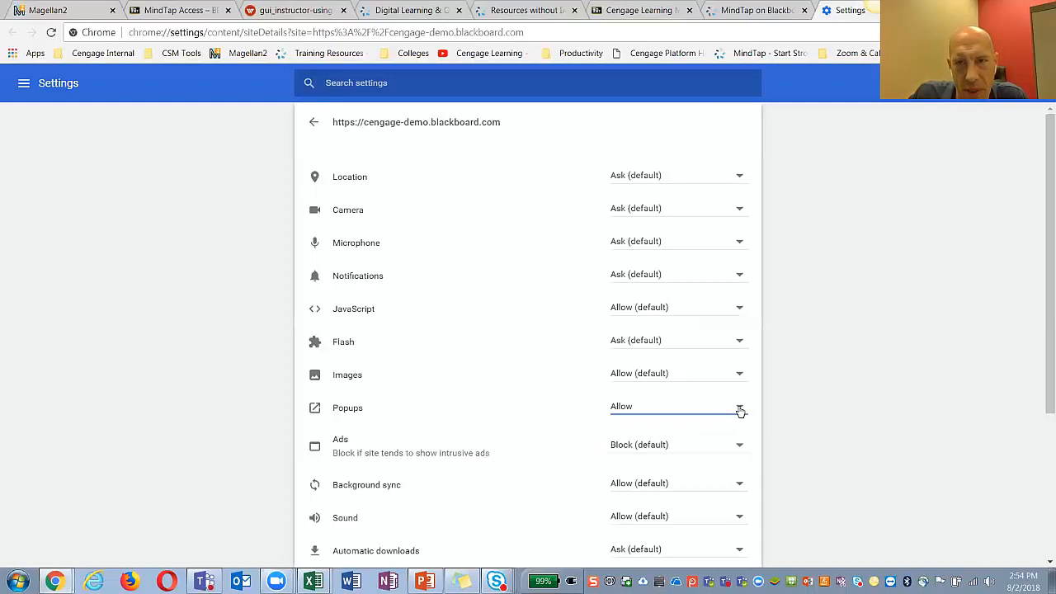
left_click(920, 11)
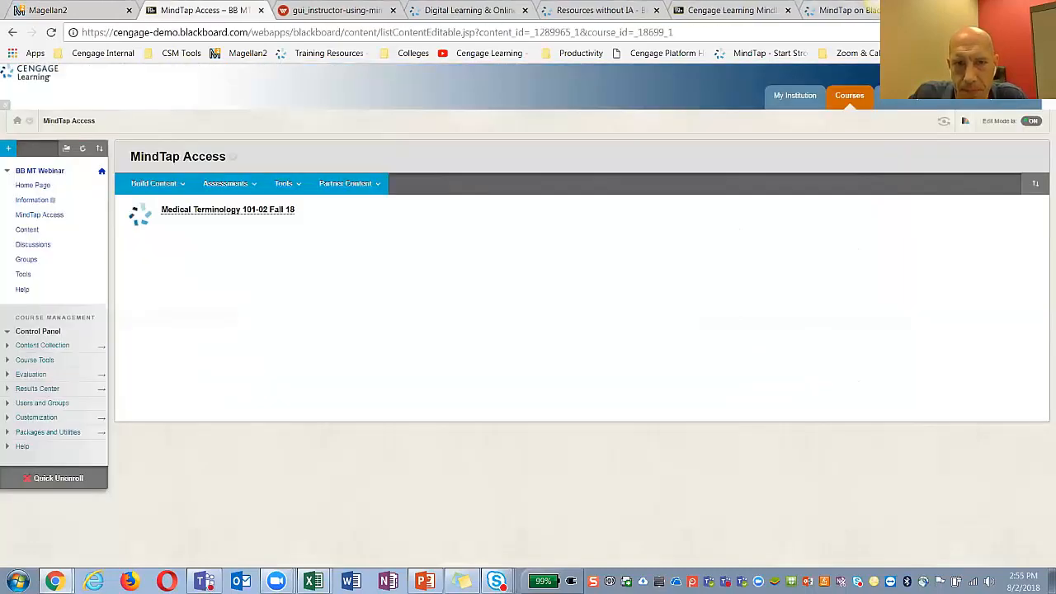
Bring the MindTap course window back and dismiss the book cover splash screen
mouse_move(276, 580)
mouse_move(54, 581)
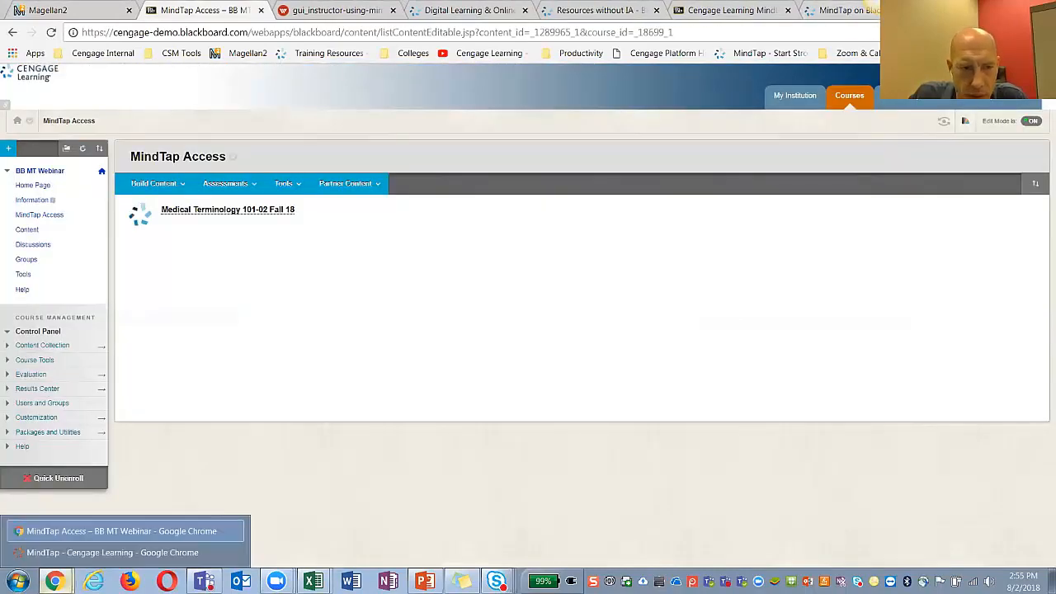
left_click(56, 556)
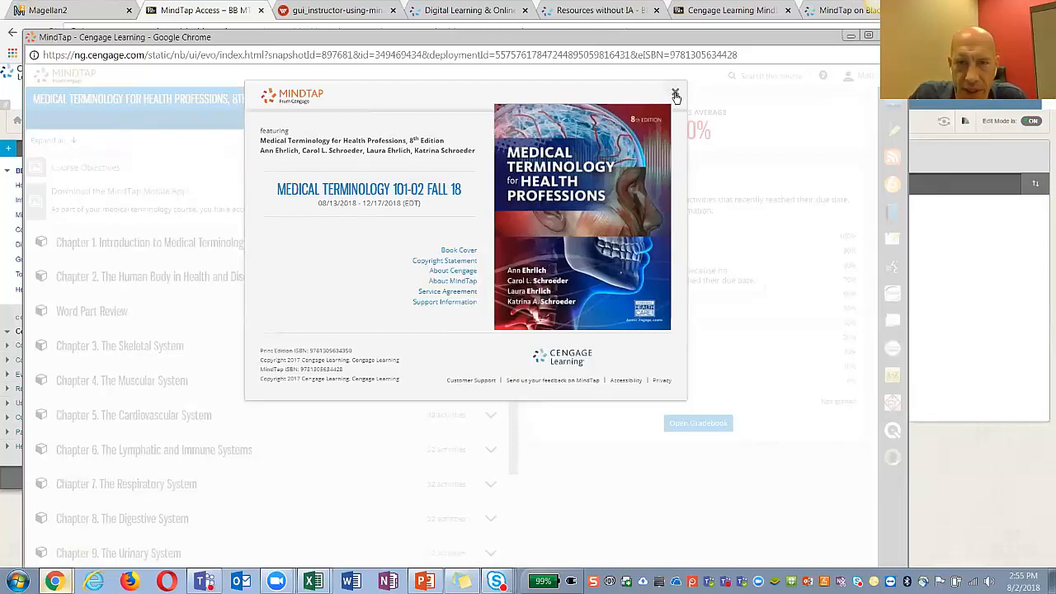
left_click(675, 95)
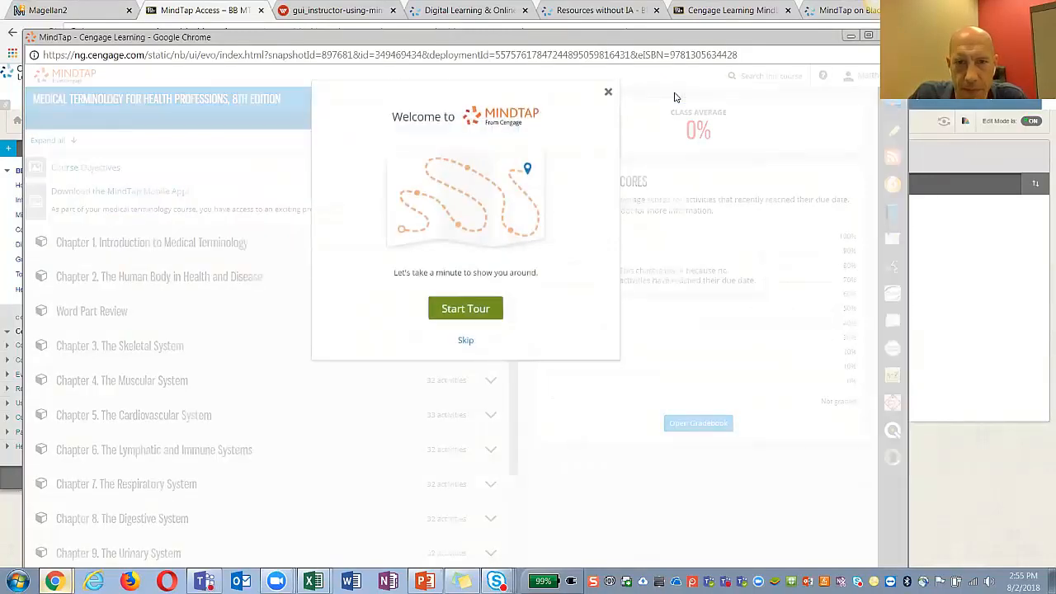
Go through all six pages of the MindTap welcome tour and close it to reach the learning path
left_click(462, 312)
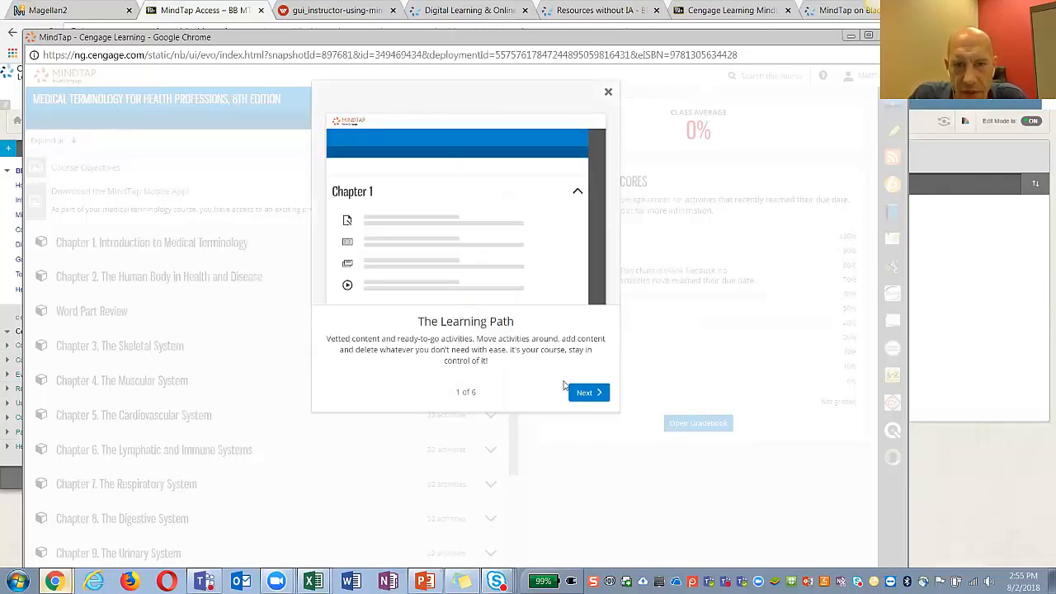
left_click(585, 395)
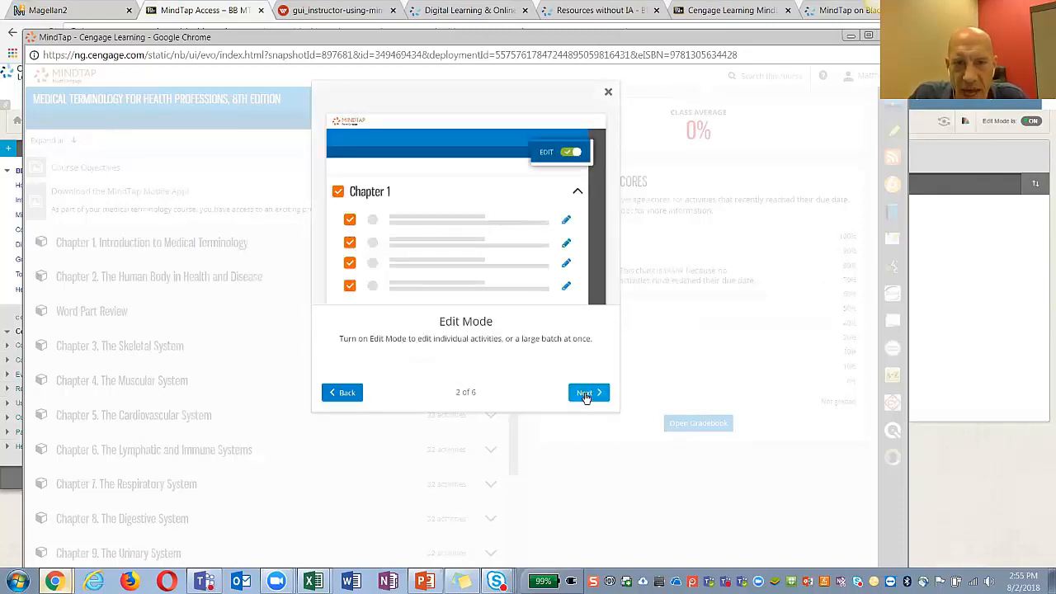
left_click(584, 395)
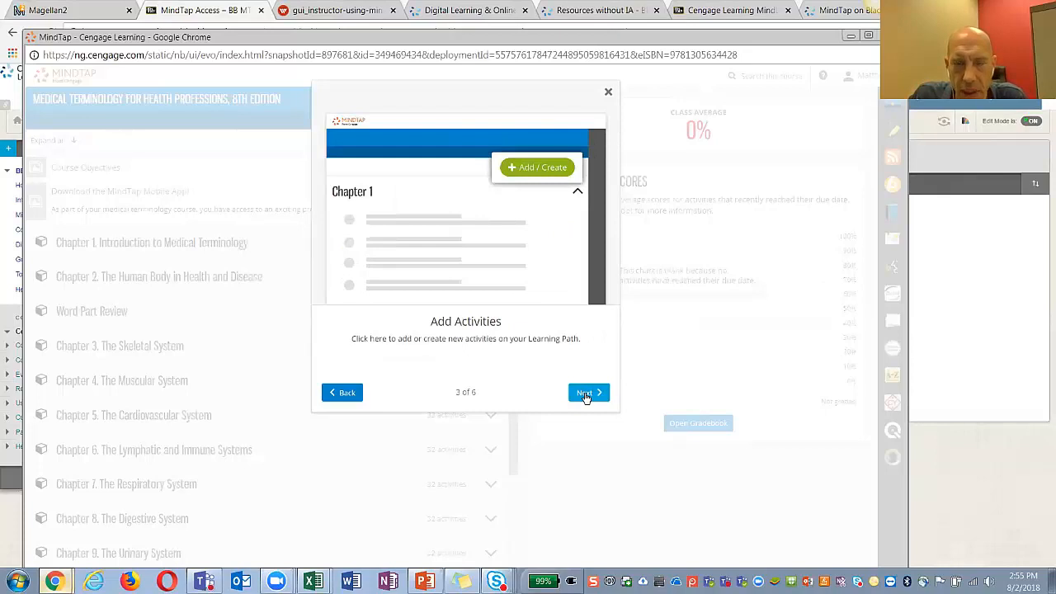
left_click(585, 395)
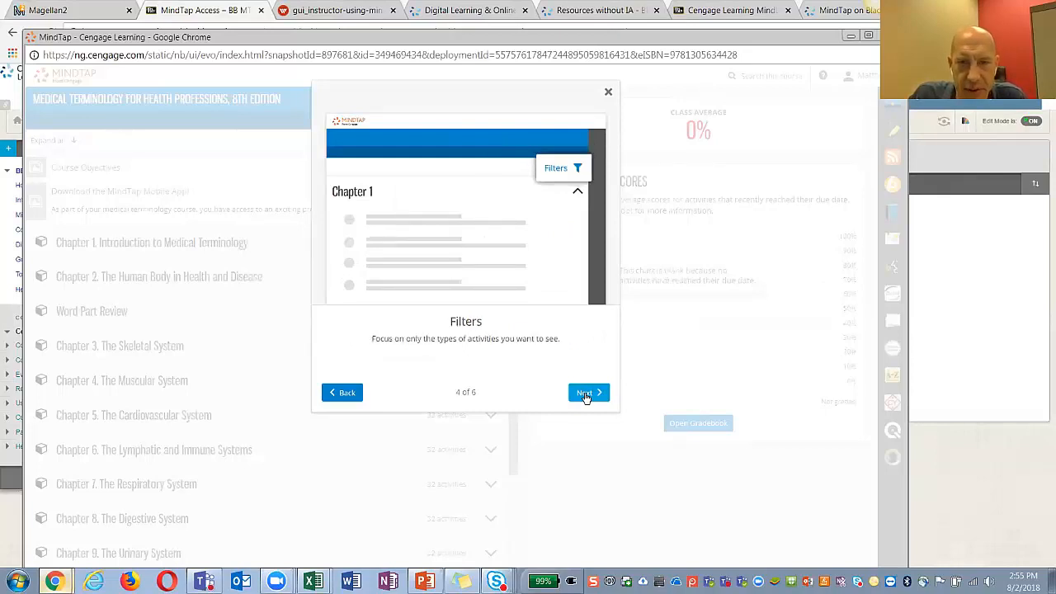
left_click(584, 396)
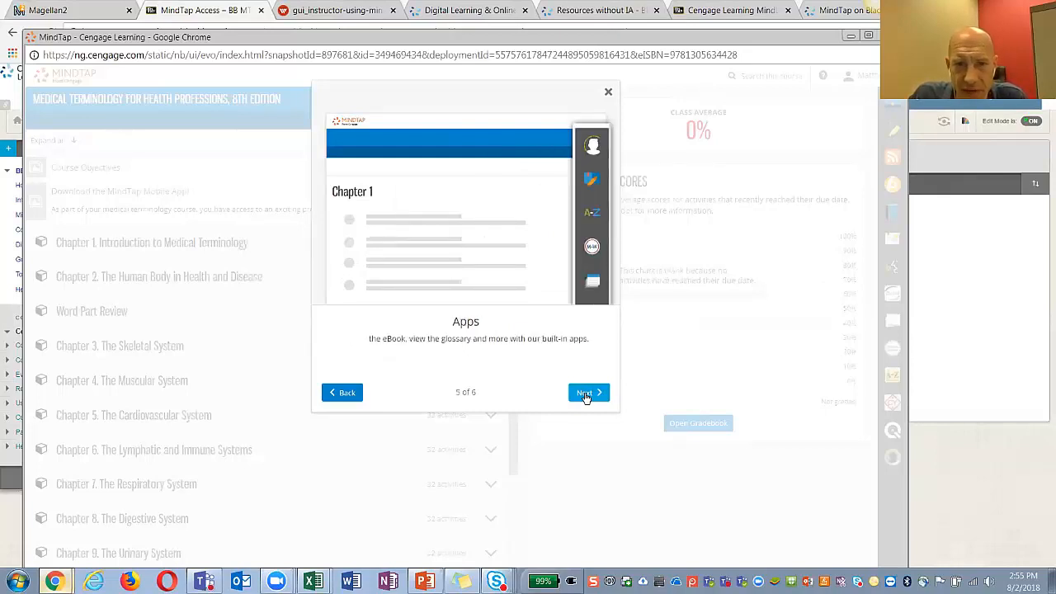
left_click(585, 395)
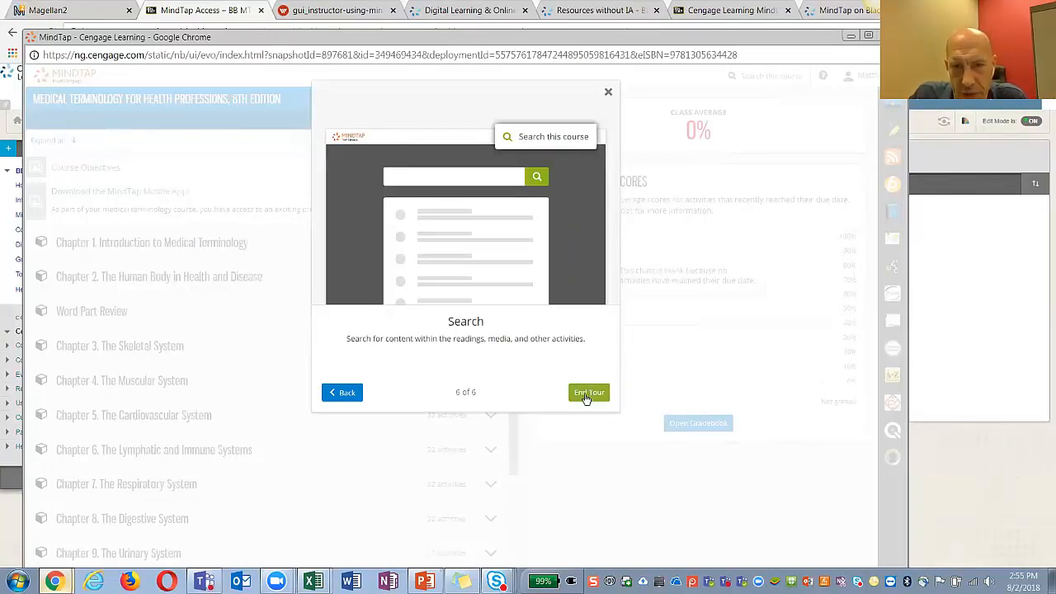
left_click(608, 93)
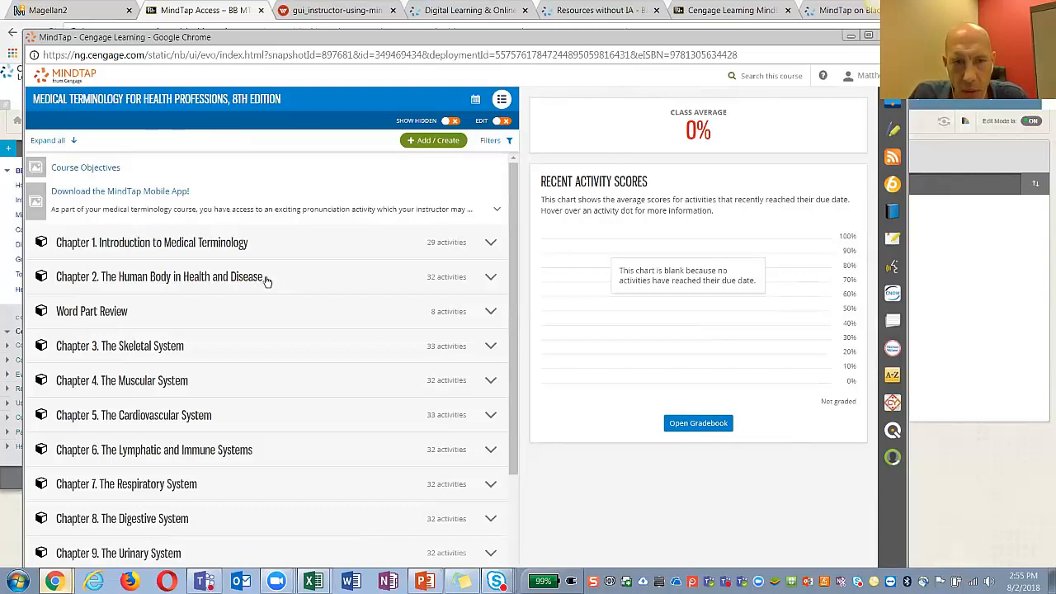
Expand Chapter 2 in the learning path, hide its 2. Check Yourself activity in edit mode, and turn editing back off
left_click(491, 282)
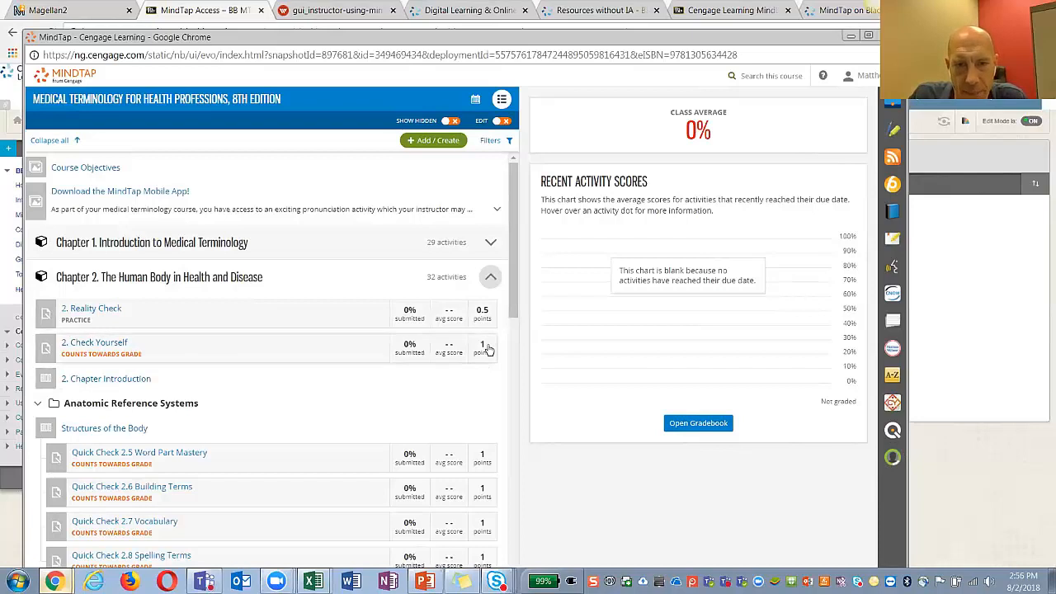
left_click(500, 121)
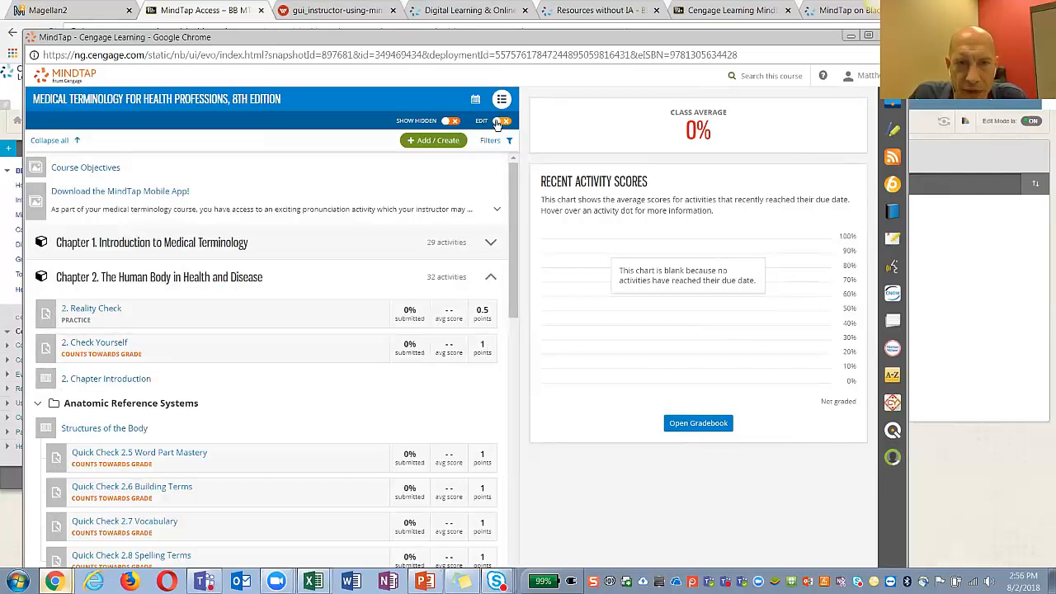
left_click(46, 349)
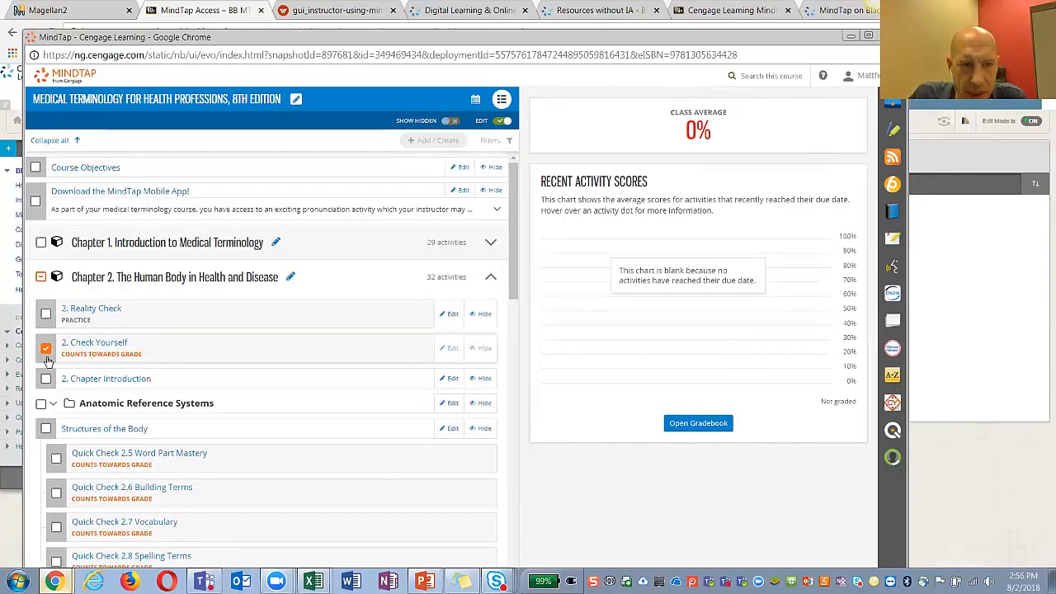
left_click(45, 349)
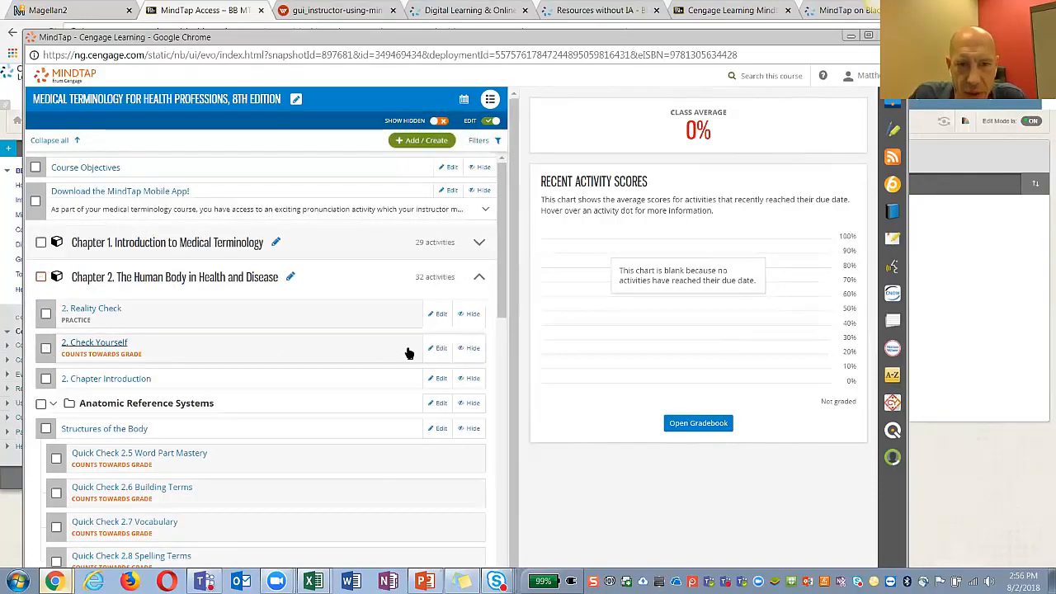
left_click(484, 348)
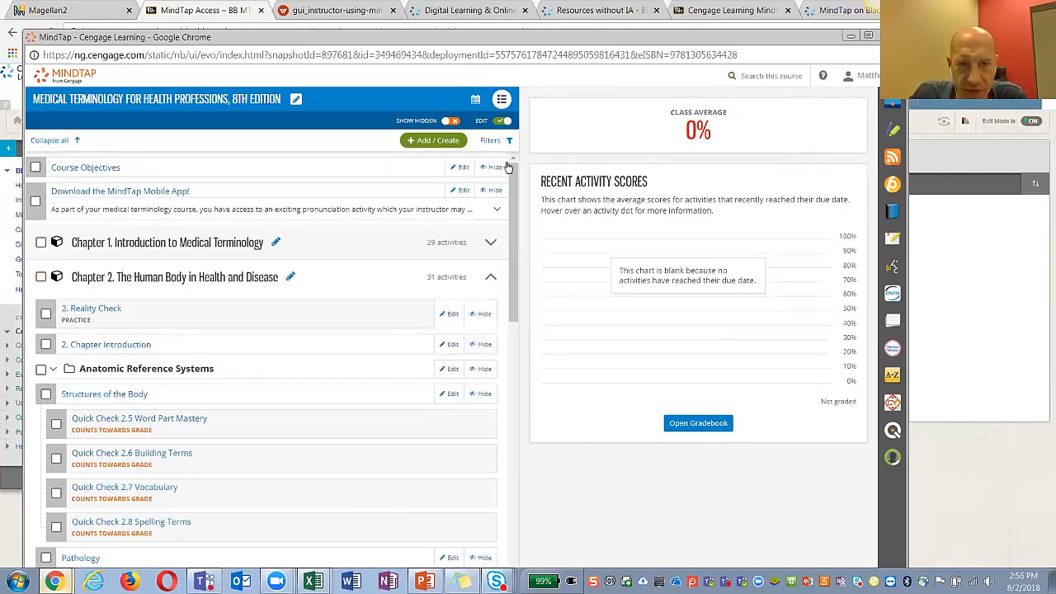
left_click(503, 121)
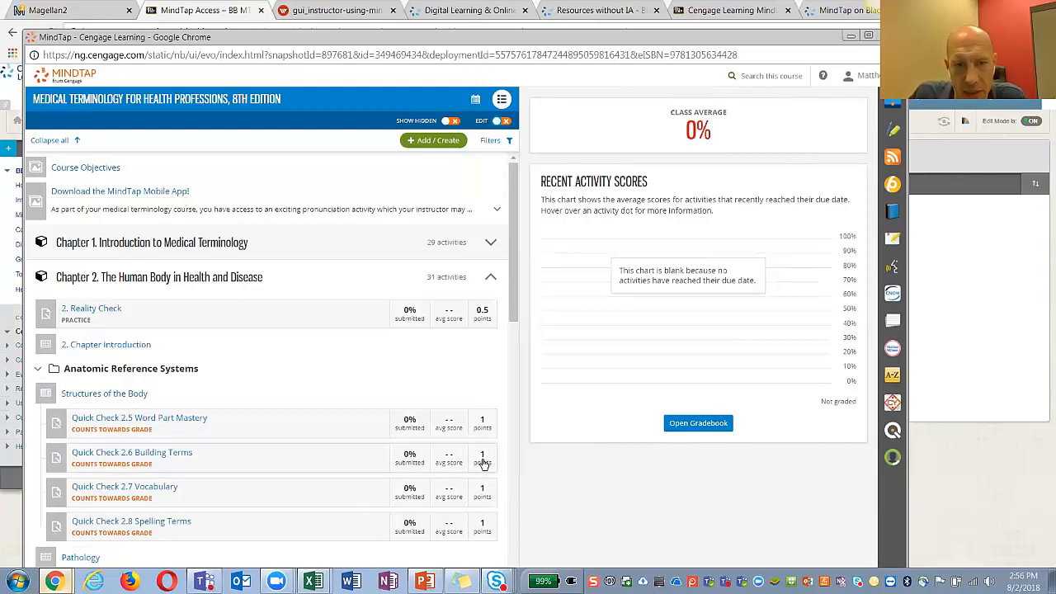
Review the Chapter 2 activities, including those inside the Anatomic Reference Systems folder, and close the MindTap window
scroll(483, 460, "down", 5)
scroll(484, 460, "up", 5)
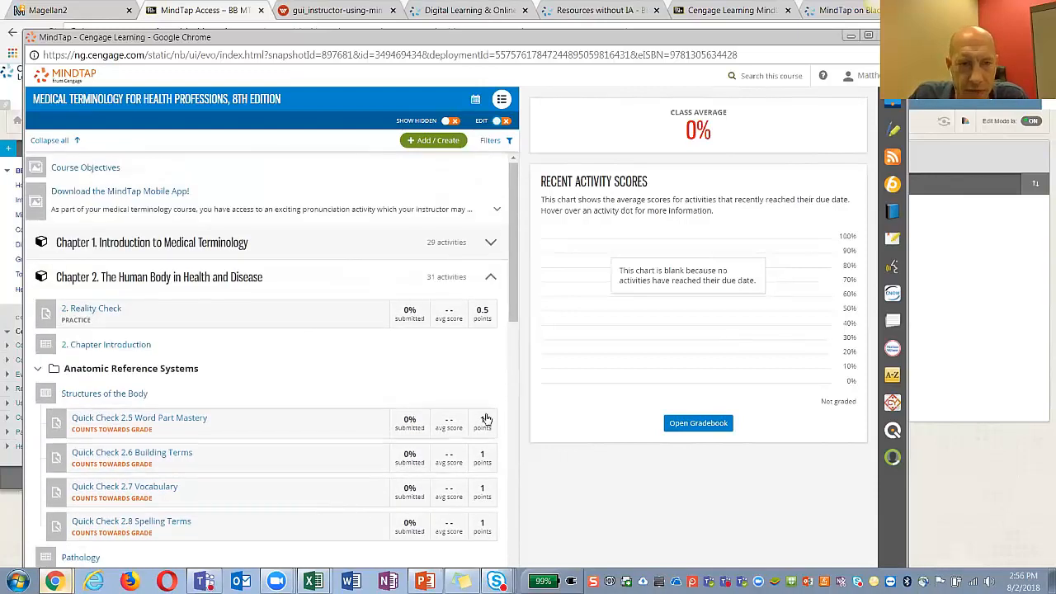
left_click(37, 371)
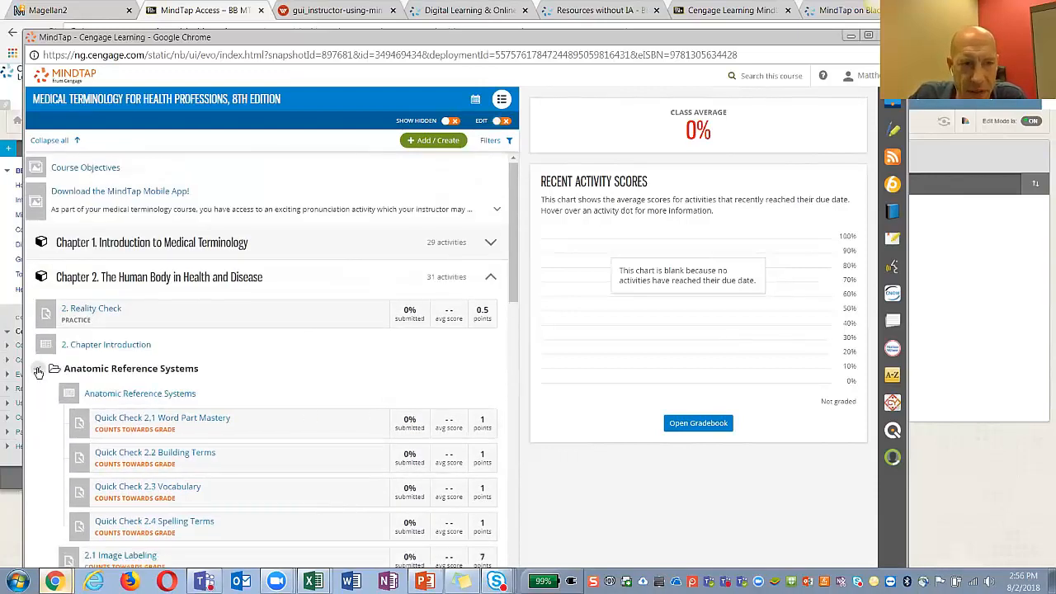
left_click(38, 372)
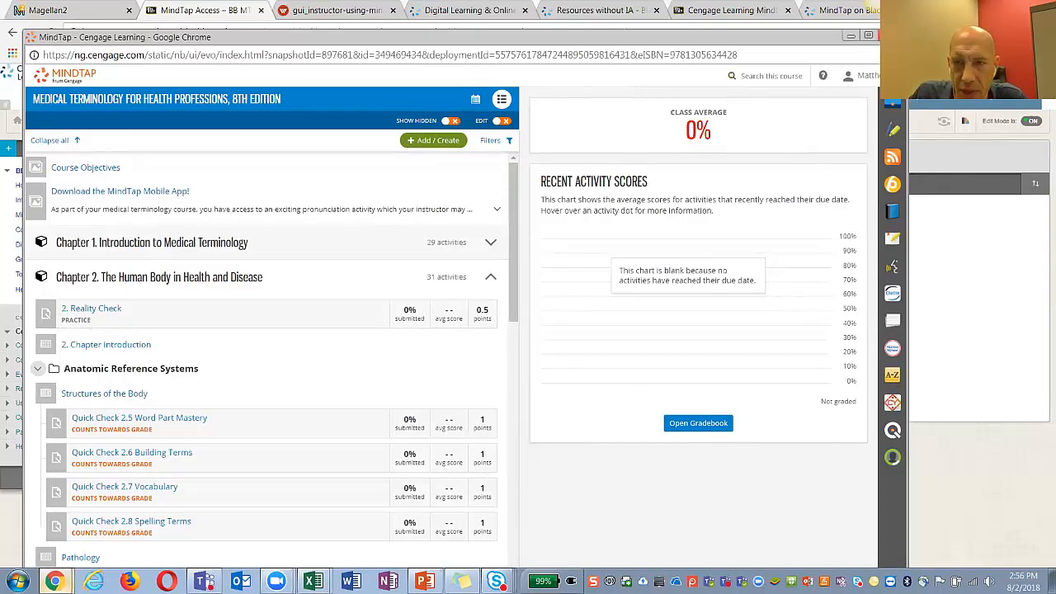
left_click(892, 36)
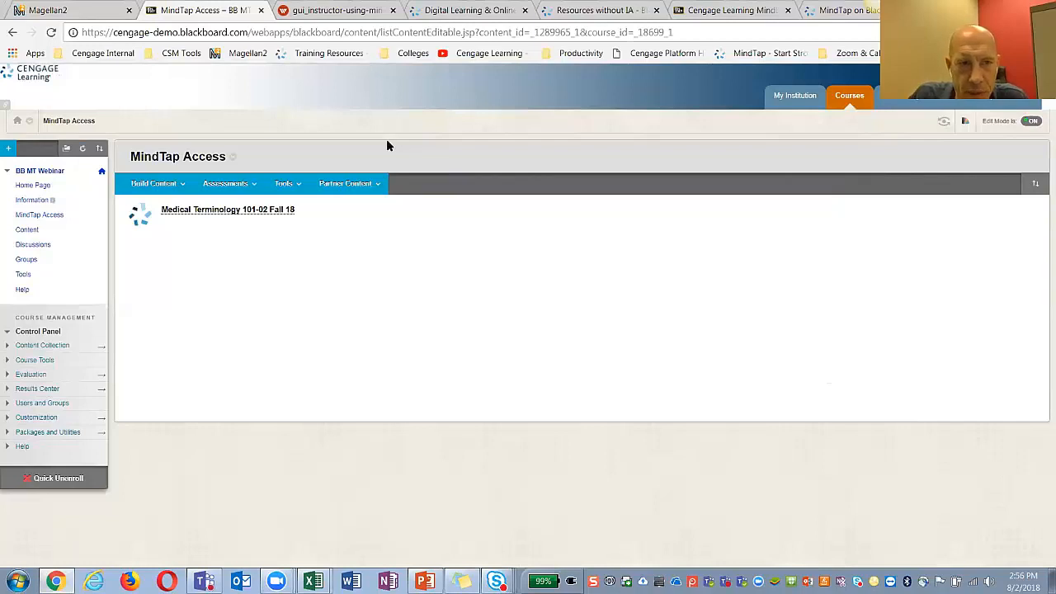
Open the Week 1 folder in the Blackboard course content and start the Cengage Learning MindLinks tool there
left_click(25, 230)
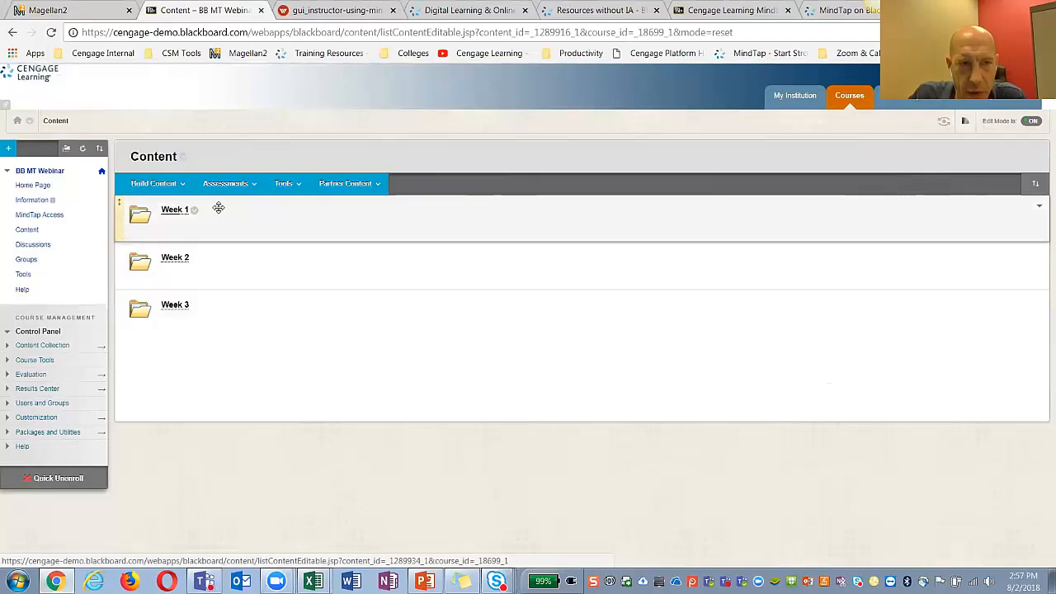
left_click(173, 211)
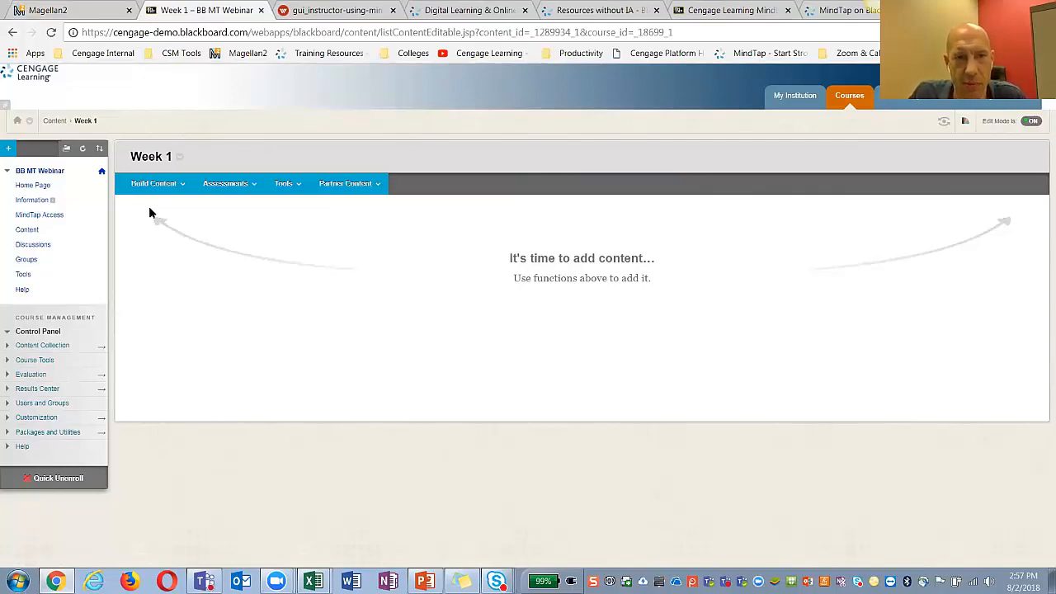
left_click(286, 184)
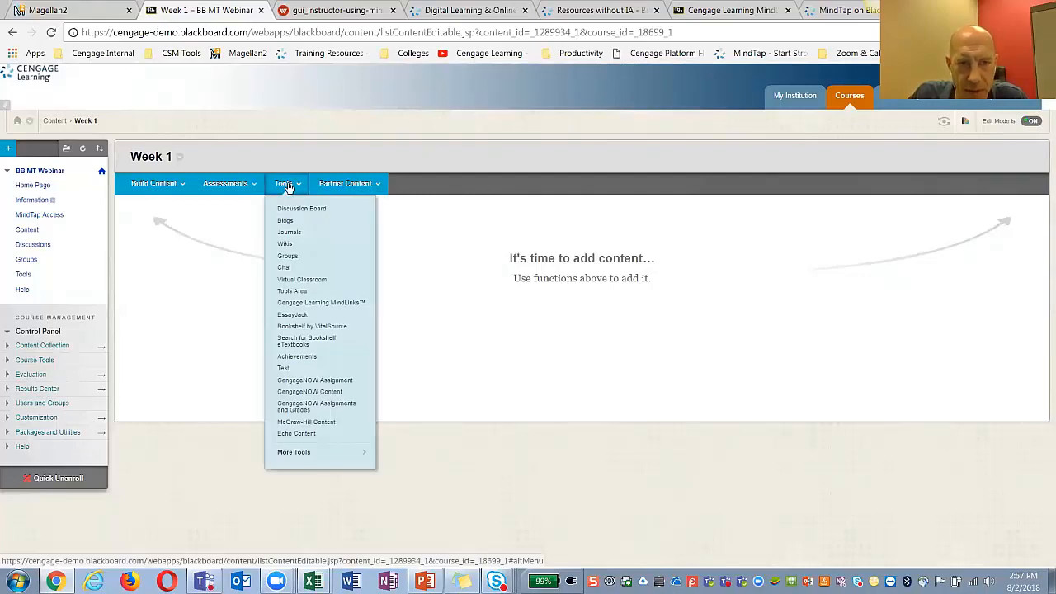
left_click(299, 302)
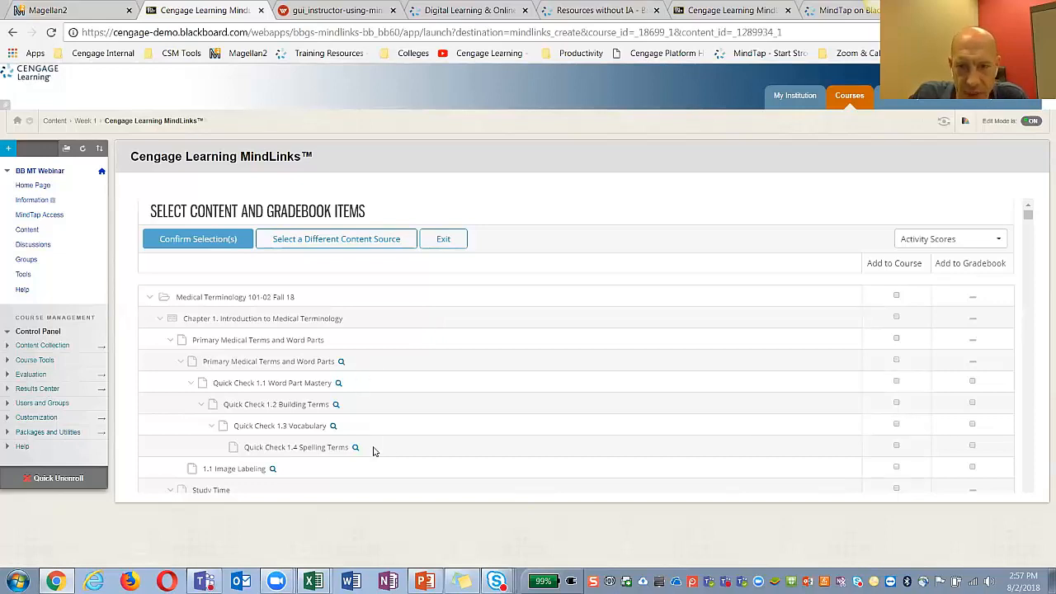
Select Chapter 1. Introduction to Medical Terminology for the course, and Quick Check 1.1 Word Part Mastery and 1.2 Building Terms for course and gradebook
scroll(372, 449, "down", 1)
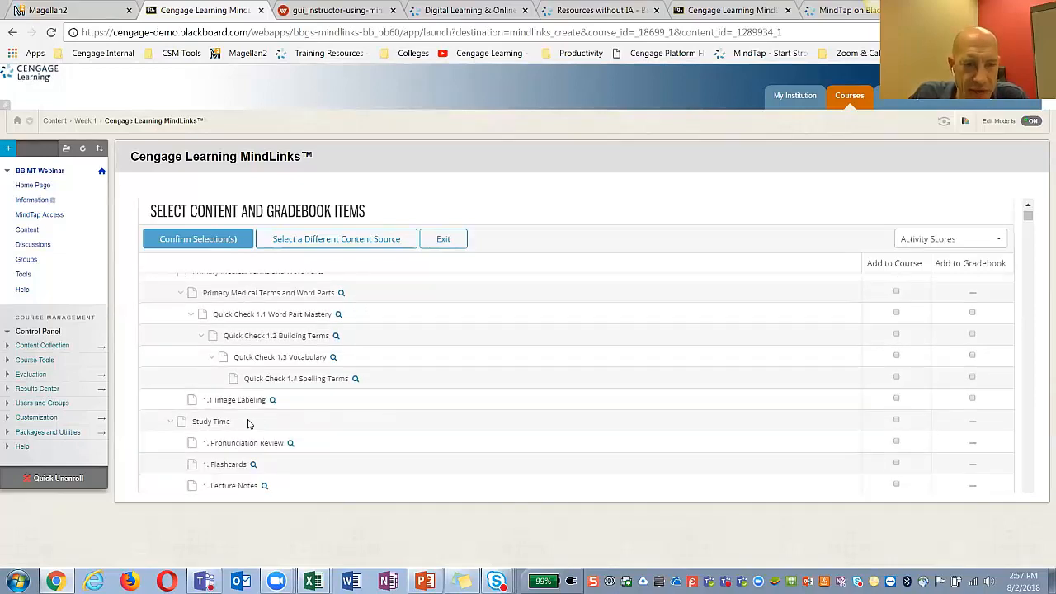
scroll(354, 448, "down", 1)
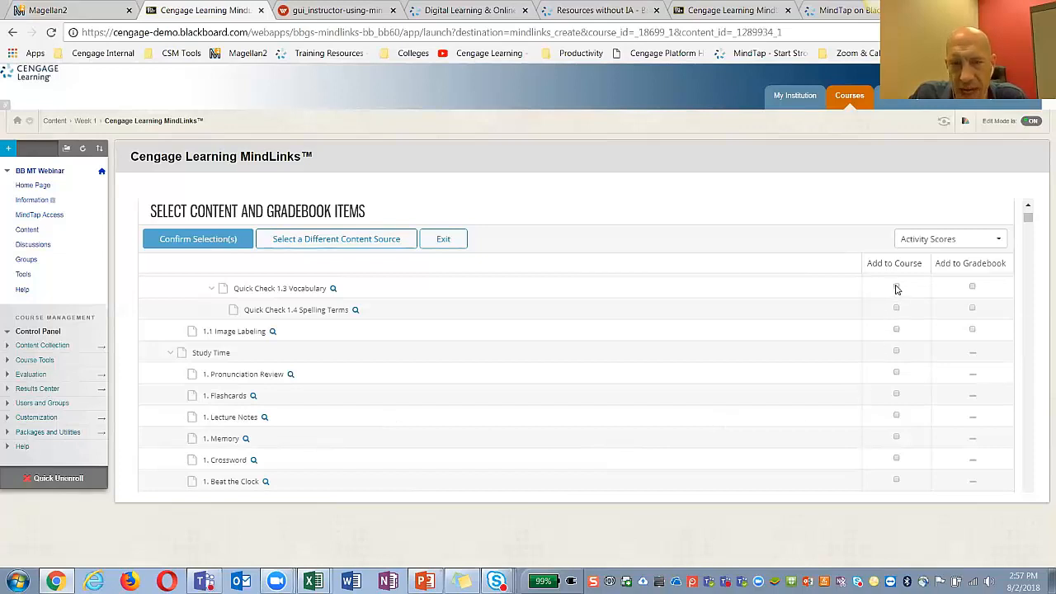
scroll(819, 331, "up", 3)
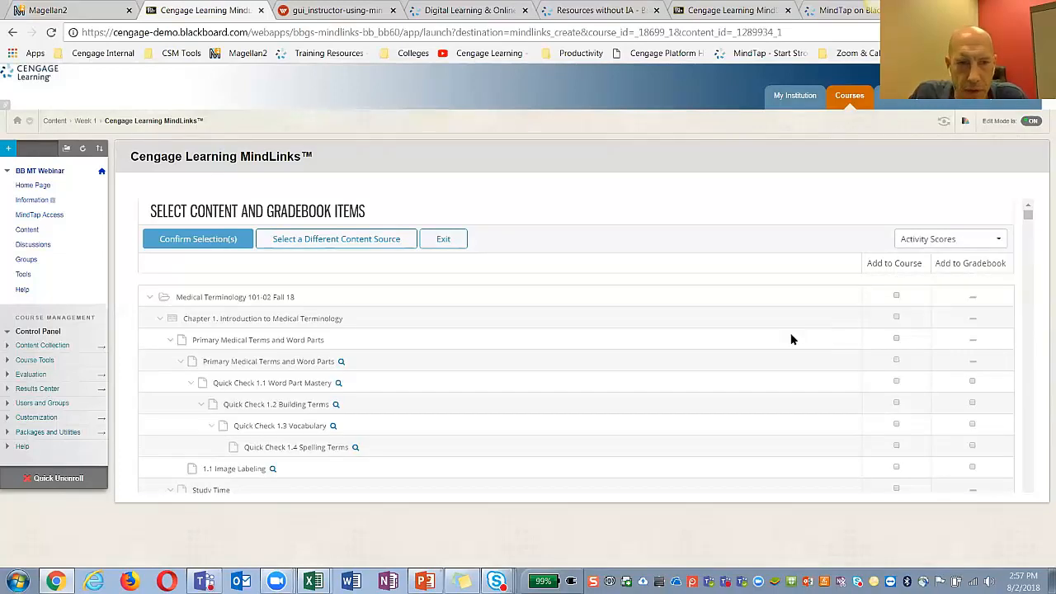
left_click(895, 318)
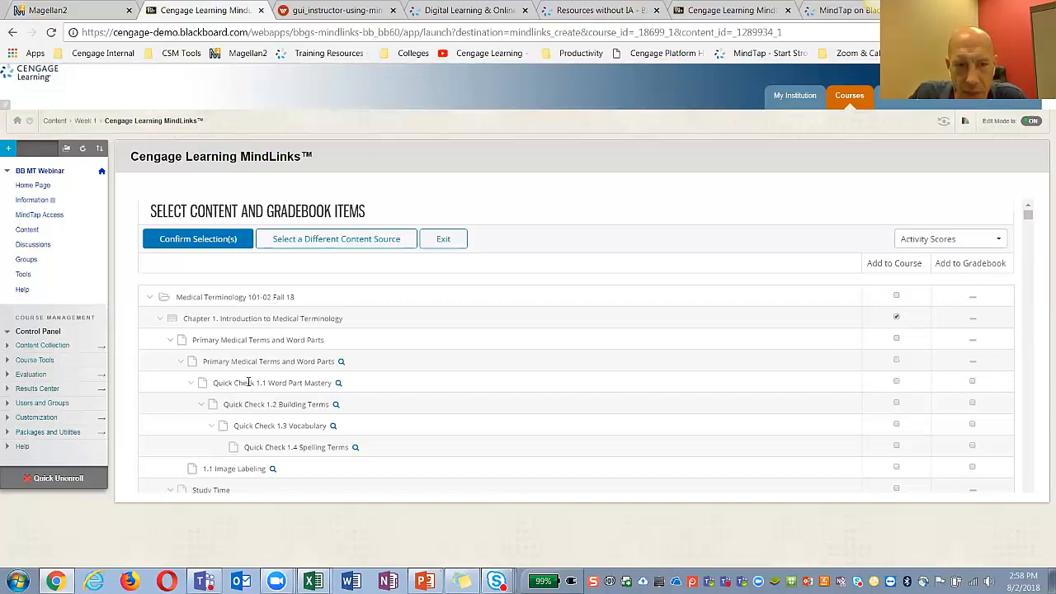
left_click(896, 383)
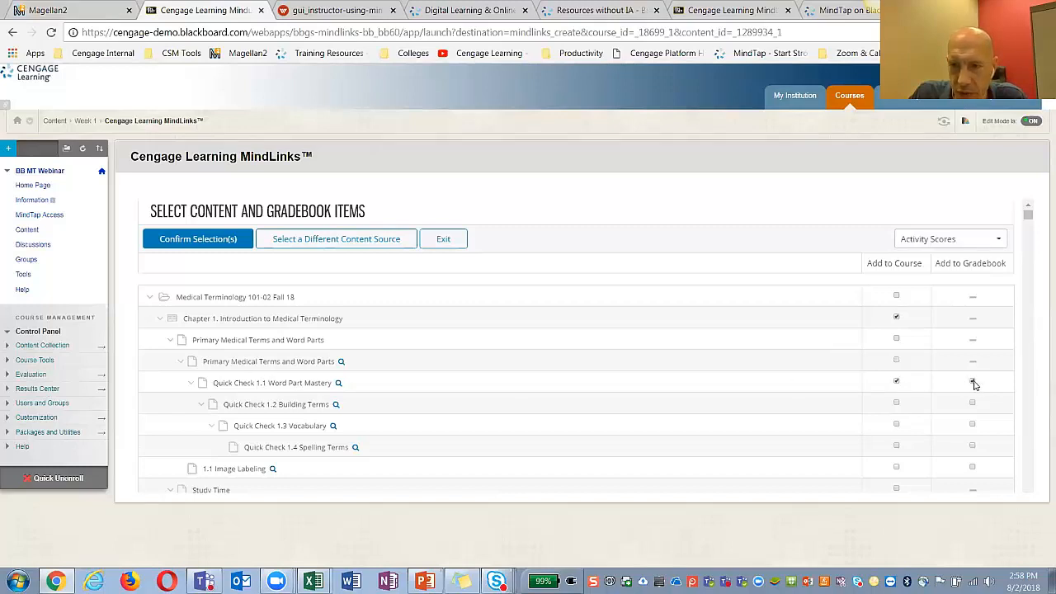
left_click(973, 381)
left_click(973, 403)
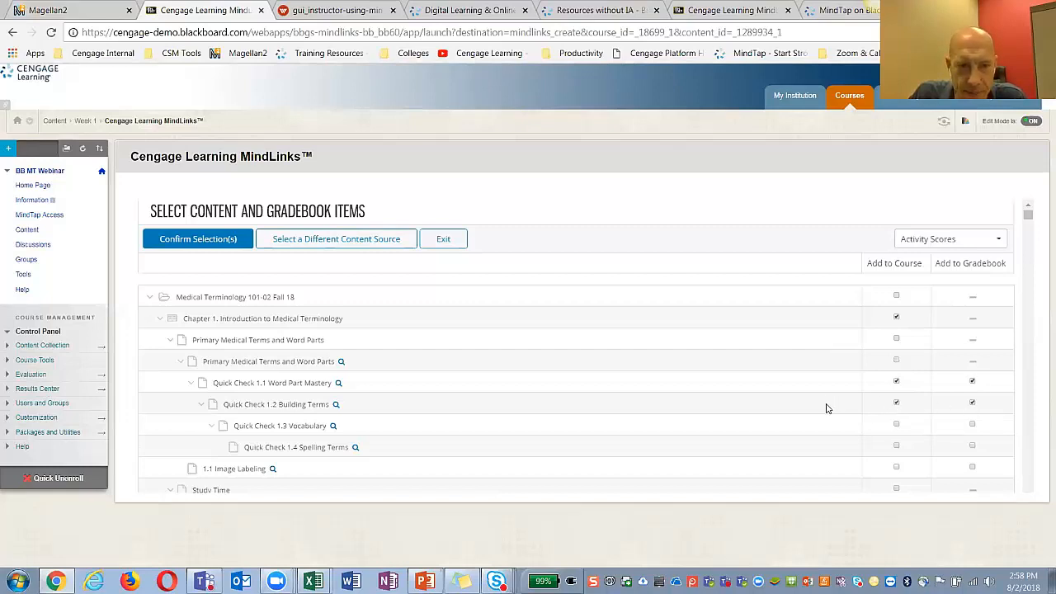
Add 1. Check Yourself and Quick Check 1.6 Vocabulary to both the course and gradebook selections
scroll(568, 415, "down", 1)
scroll(567, 417, "down", 2)
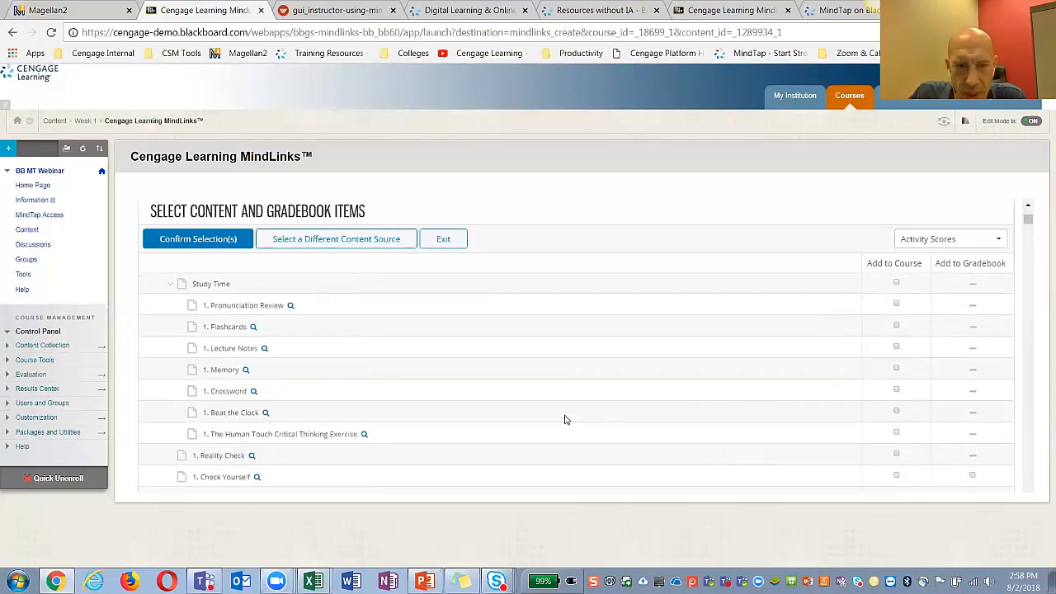
scroll(565, 419, "down", 1)
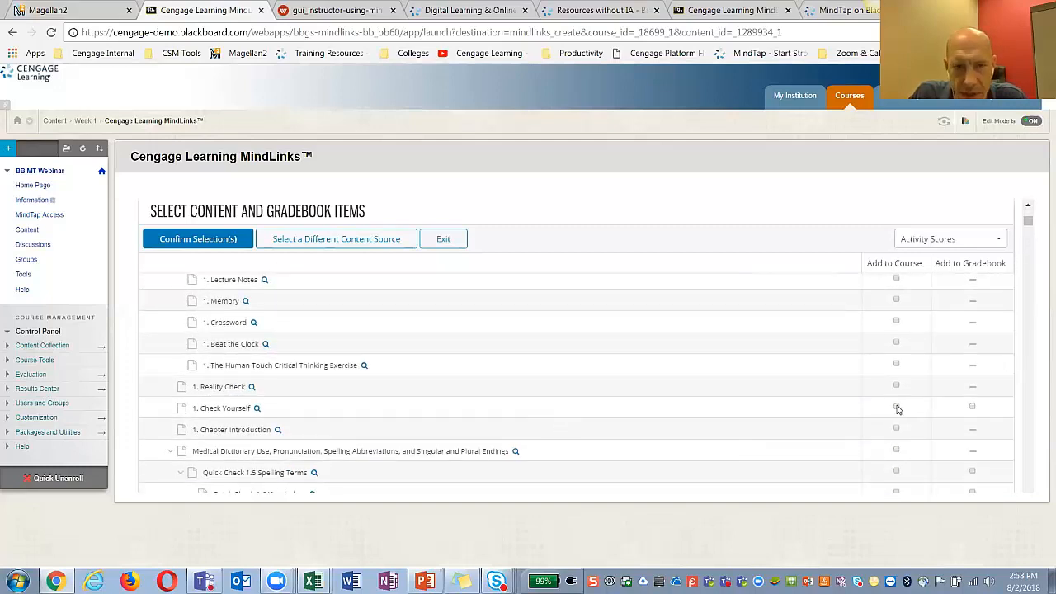
left_click(898, 409)
scroll(672, 411, "down", 1)
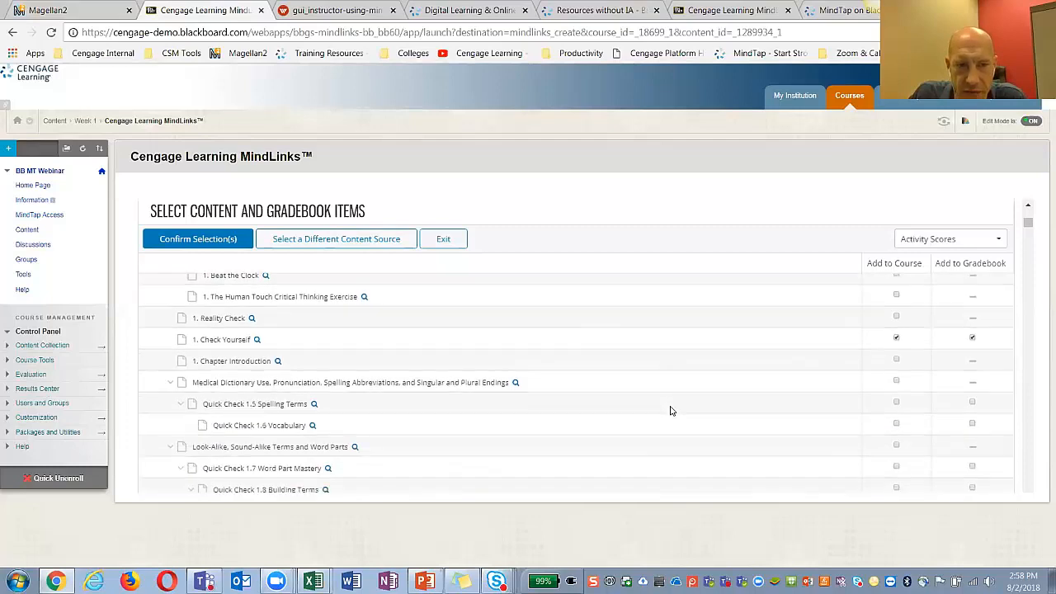
Confirm the selected content links and gradebook items and save them
left_click(194, 241)
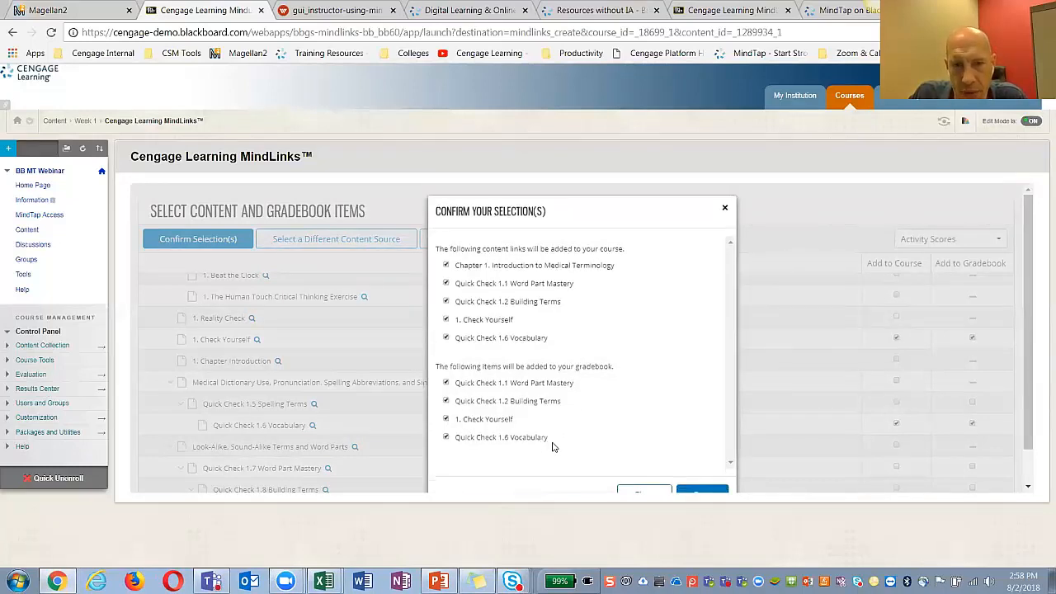
scroll(552, 445, "down", 1)
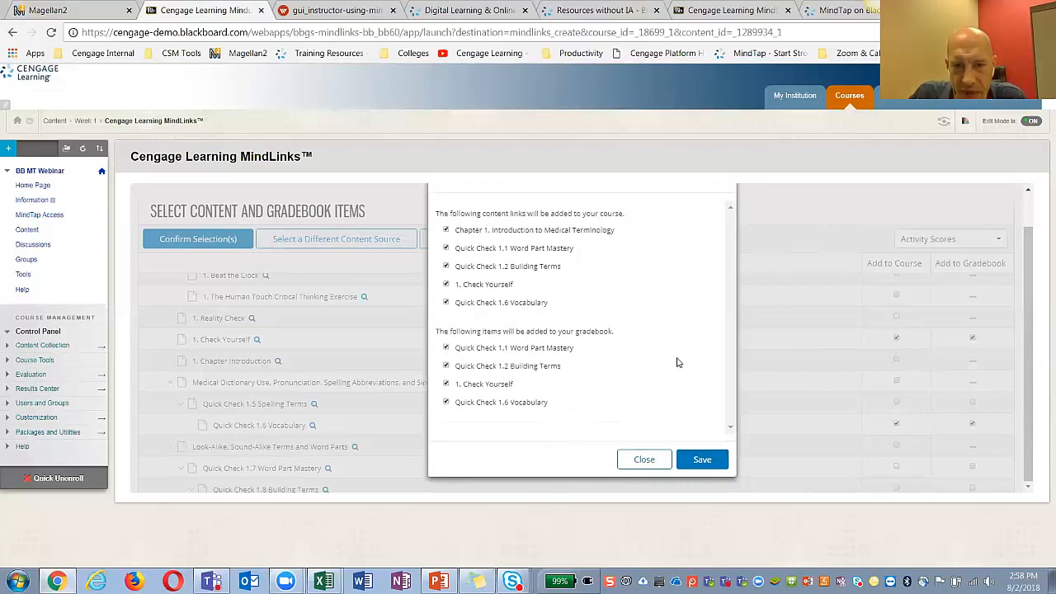
left_click(700, 462)
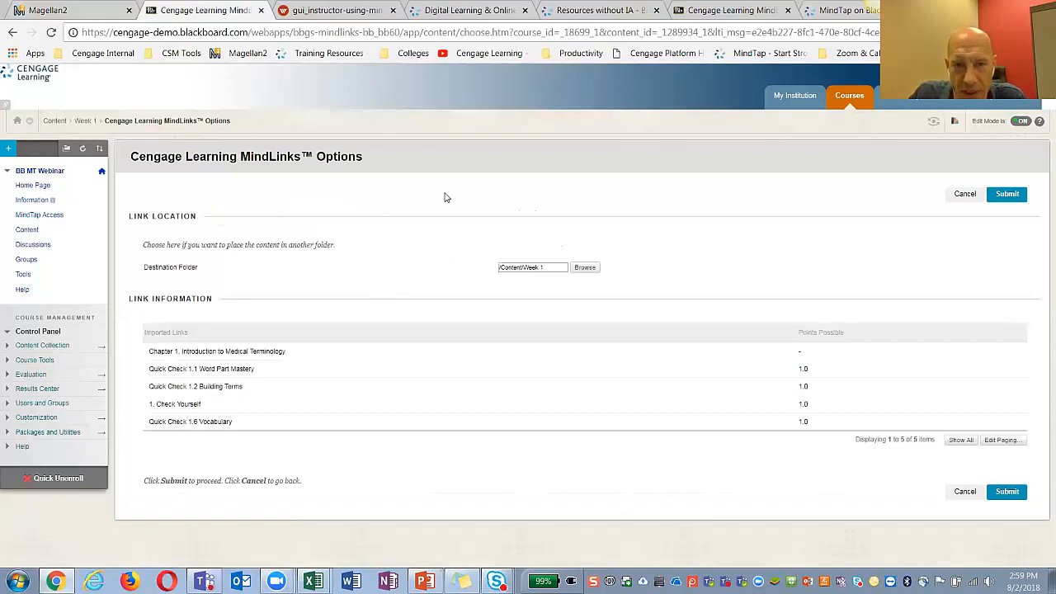
Check the available destination folders without changing the location, and submit the MindLinks to /Content/Week 1
left_click(584, 268)
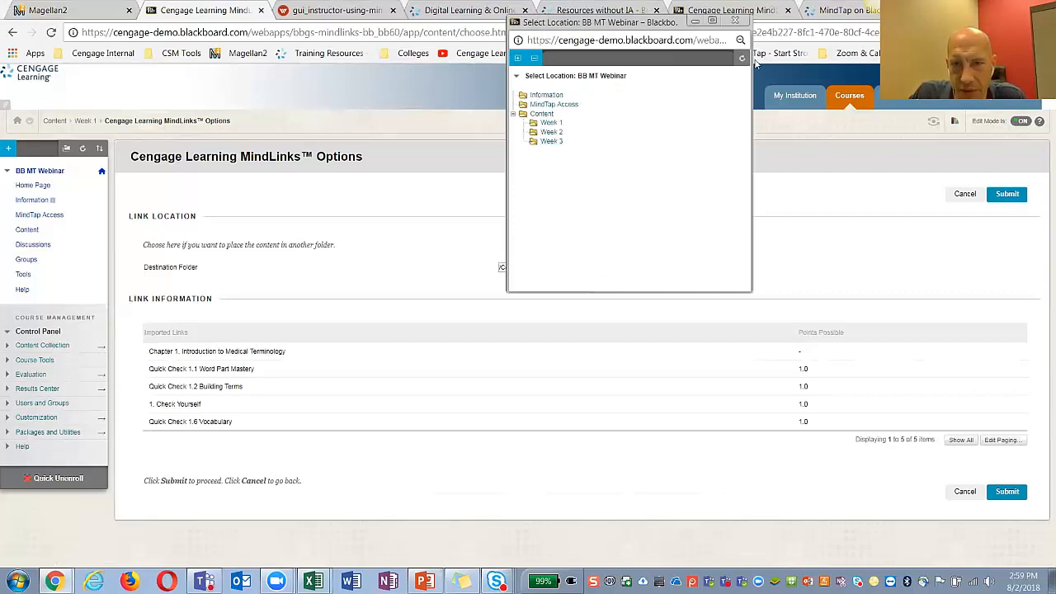
left_click(735, 20)
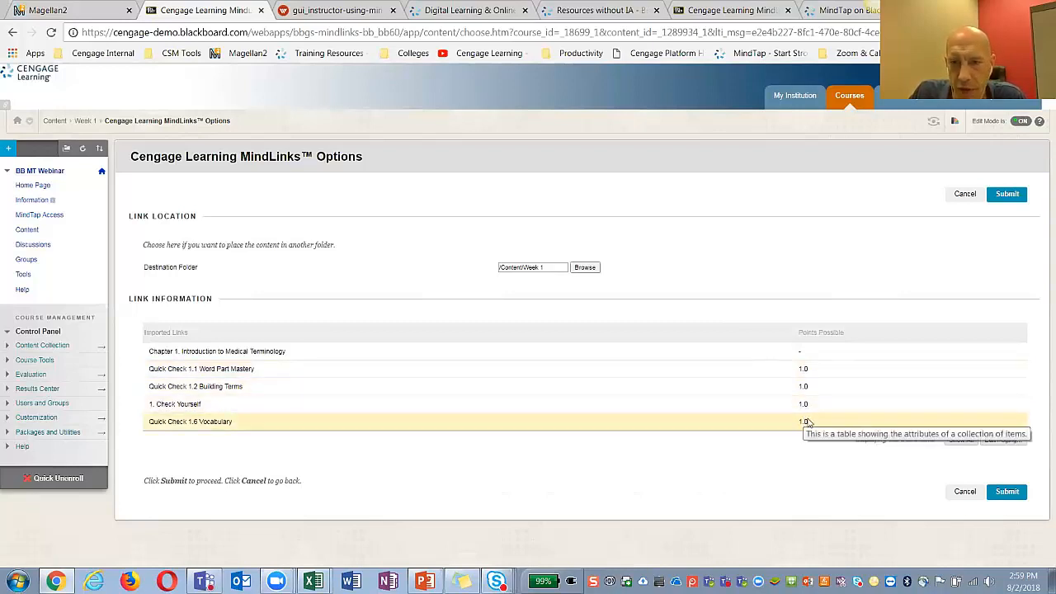
left_click(1006, 492)
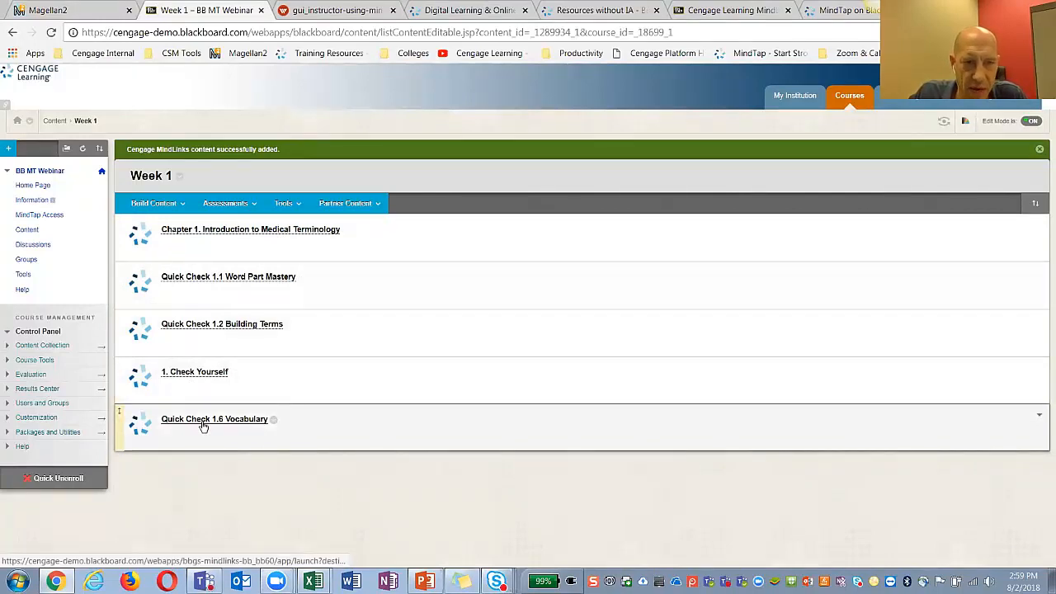
Launch the Chapter 1. Introduction to Medical Terminology link from Week 1, review the chapter's activities in MindTap, and close the window
left_click(219, 230)
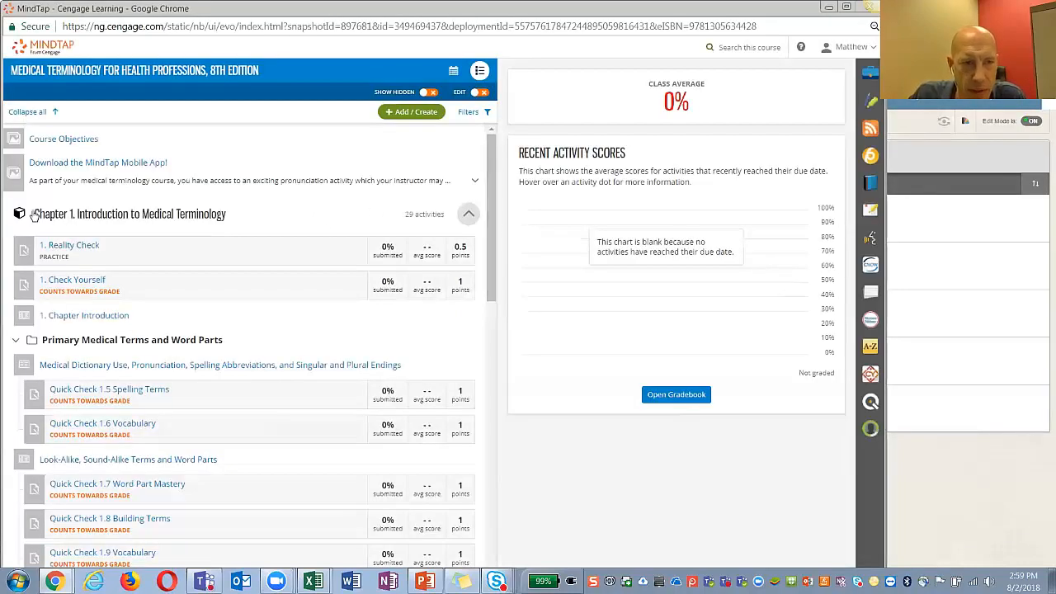
scroll(76, 221, "down", 5)
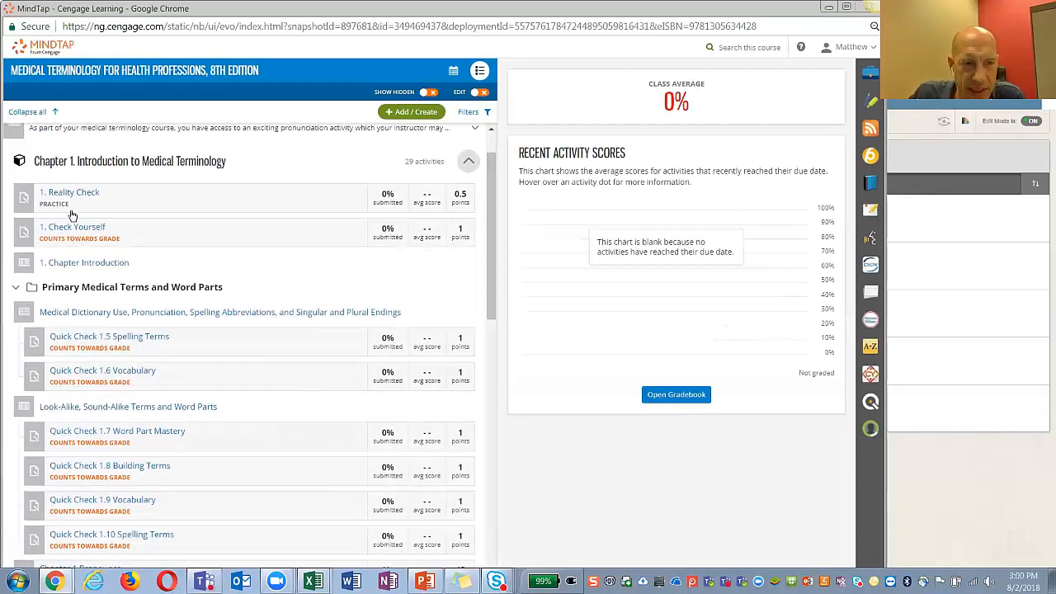
scroll(80, 230, "down", 7)
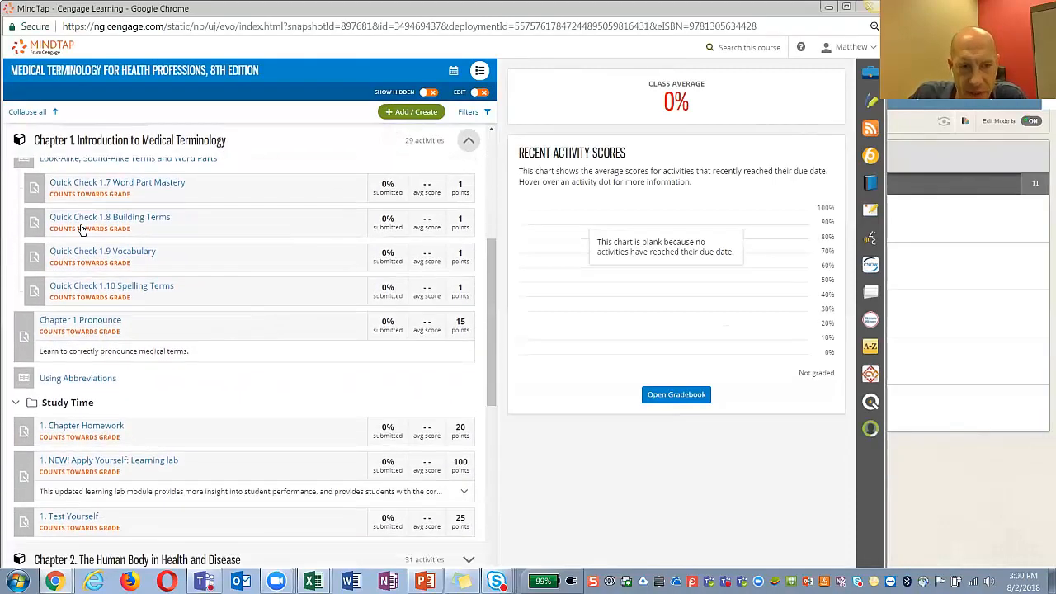
scroll(83, 233, "up", 8)
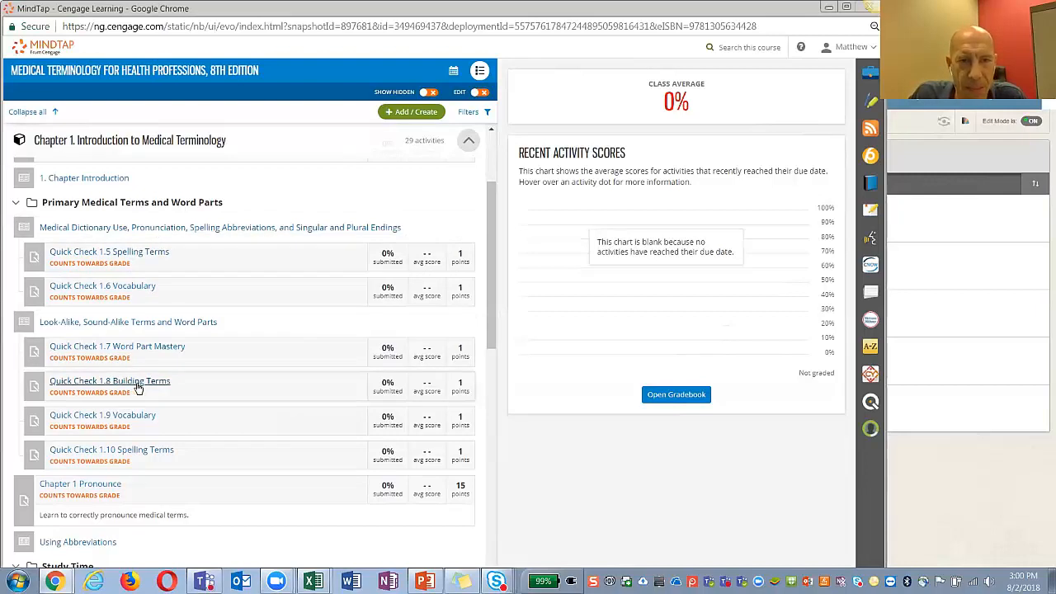
left_click(858, 8)
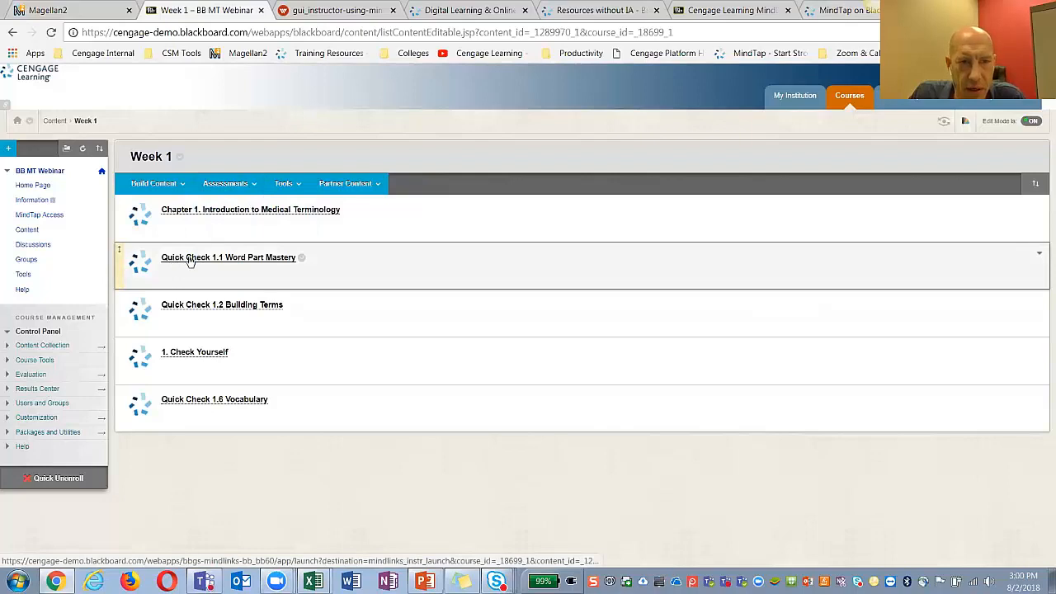
Launch the Quick Check 1.1 Word Part Mastery link from Week 1, preview Quick Check 1.2 Building Terms in MindTap, and close the window
left_click(251, 259)
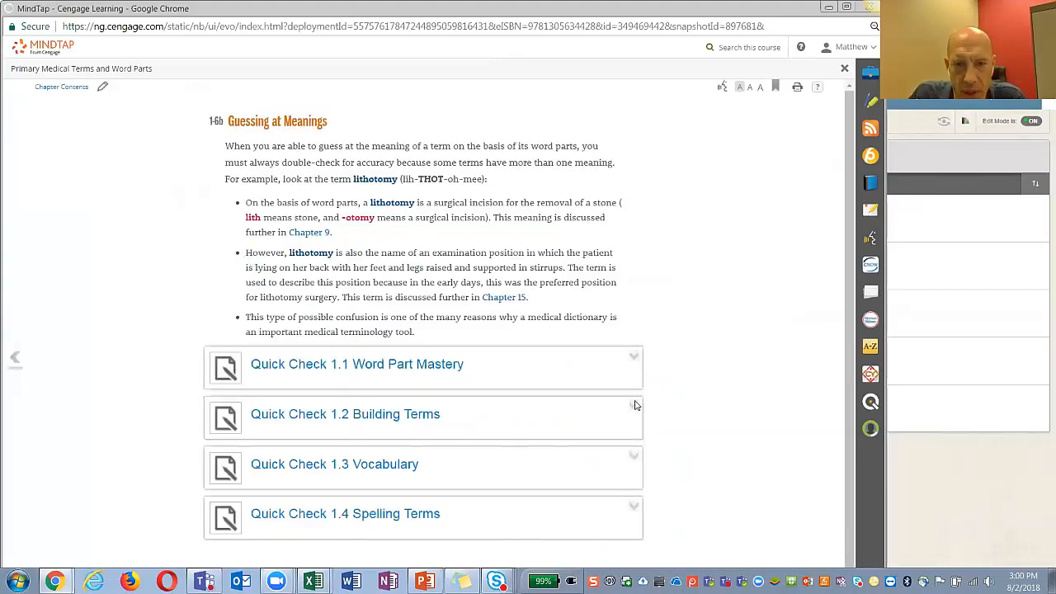
left_click(635, 409)
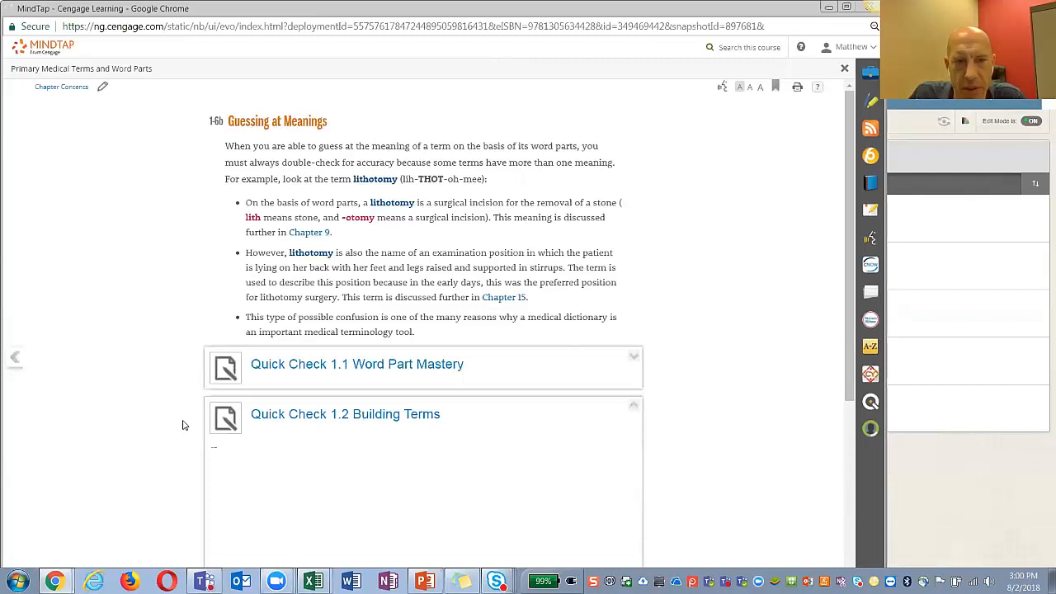
scroll(183, 425, "down", 2)
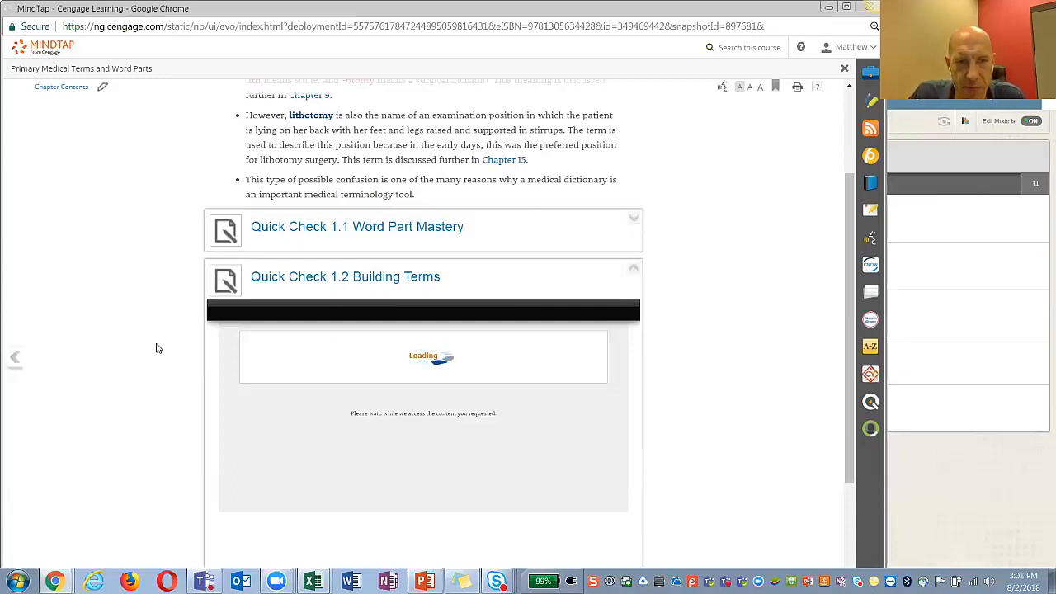
left_click(845, 71)
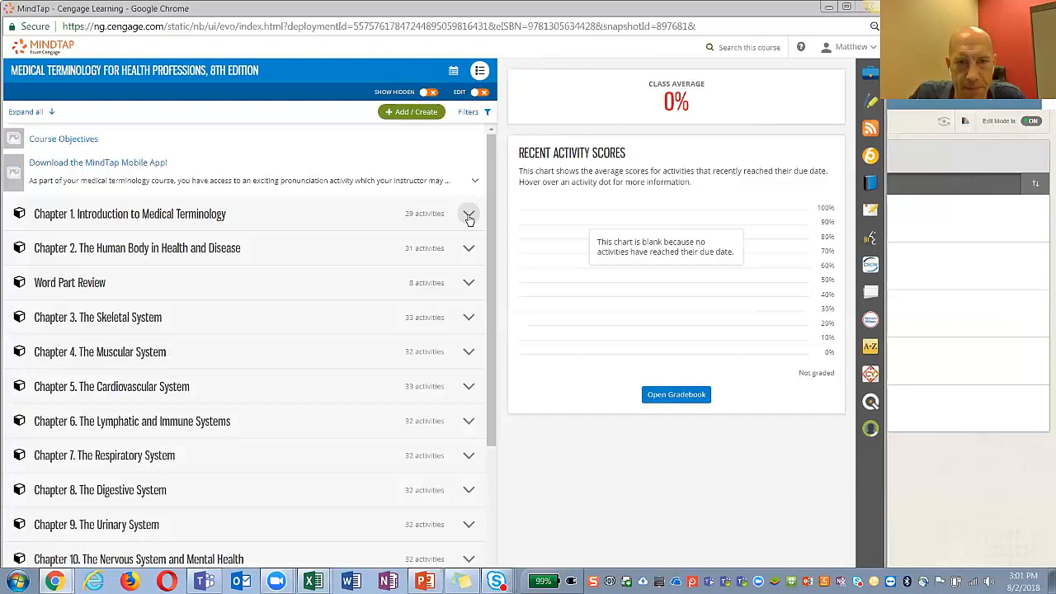
left_click(862, 8)
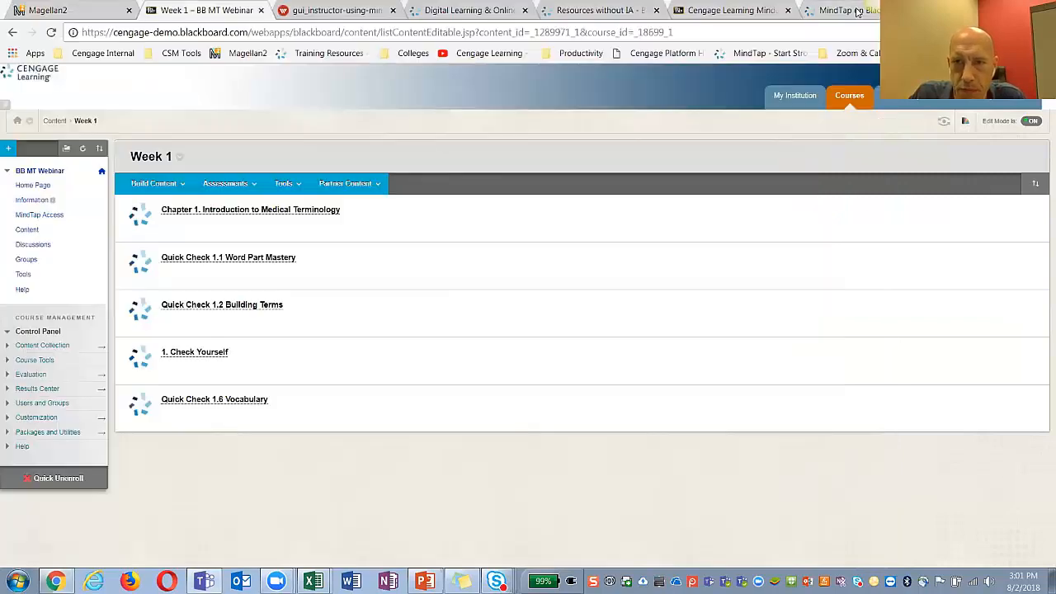
In the Full Results Center, set the Quick Check 1.1 Word Part Mastery column's Results Center Name to "Quick Check 1.1" and submit
left_click(8, 389)
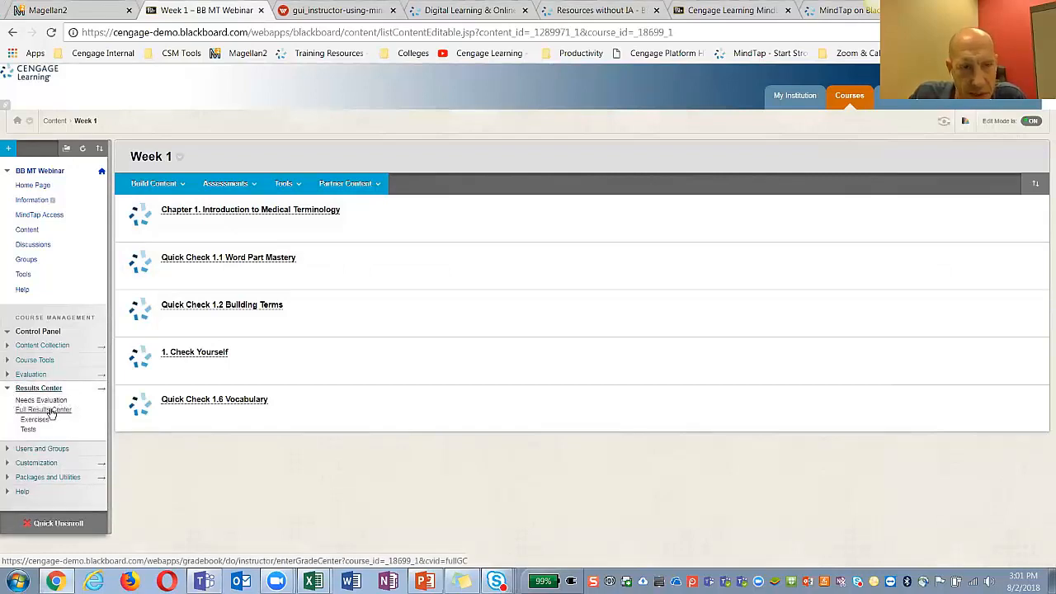
left_click(46, 410)
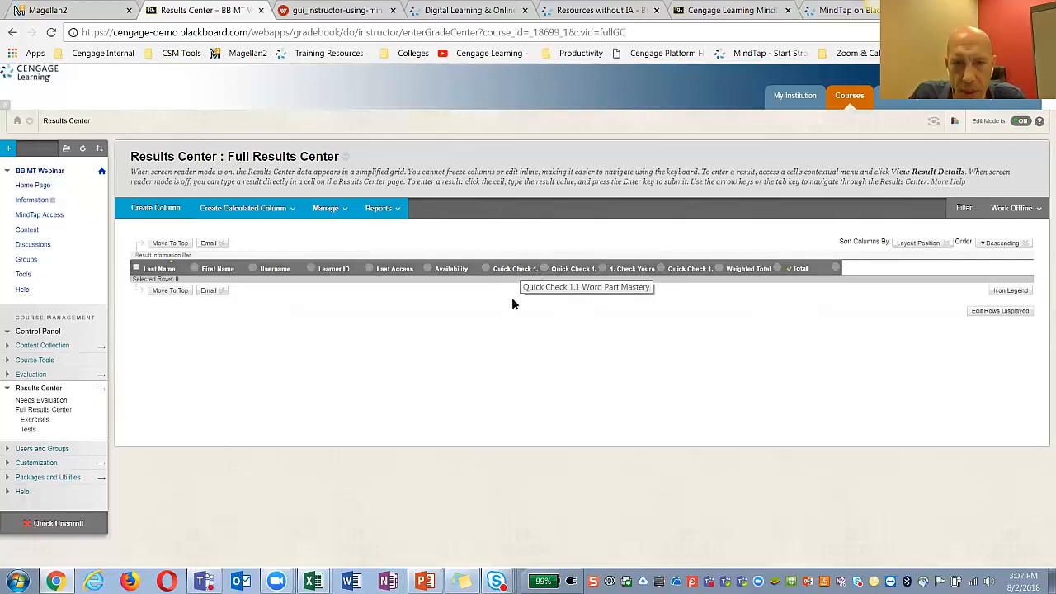
left_click(544, 271)
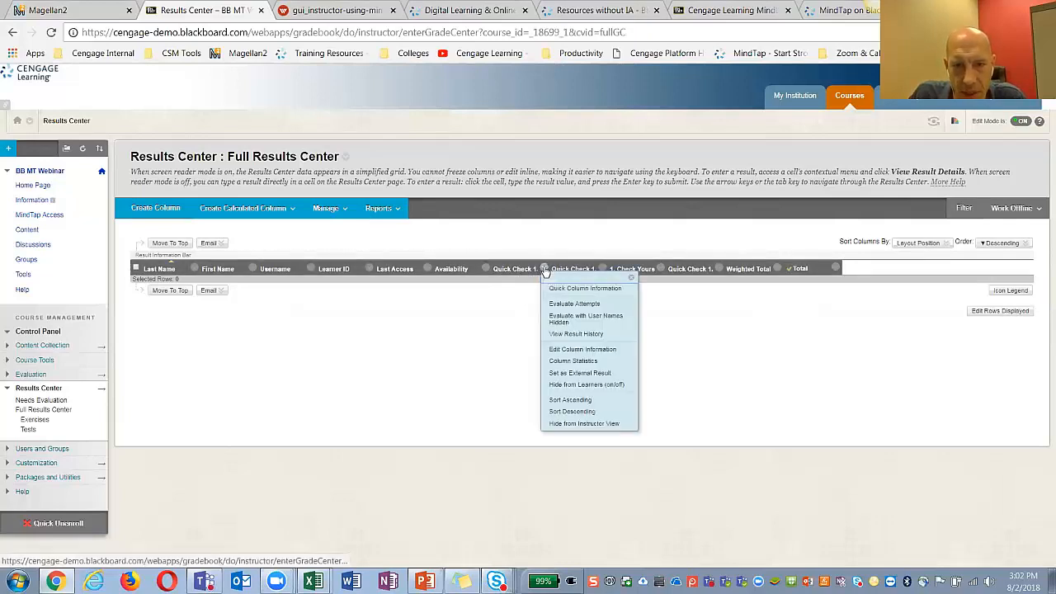
left_click(565, 350)
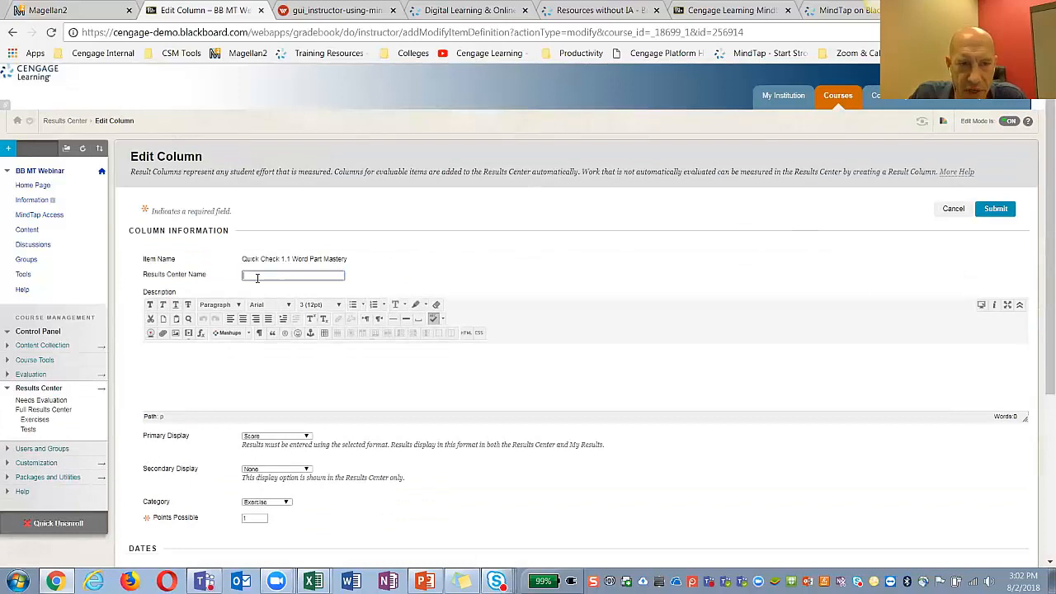
left_click(280, 275)
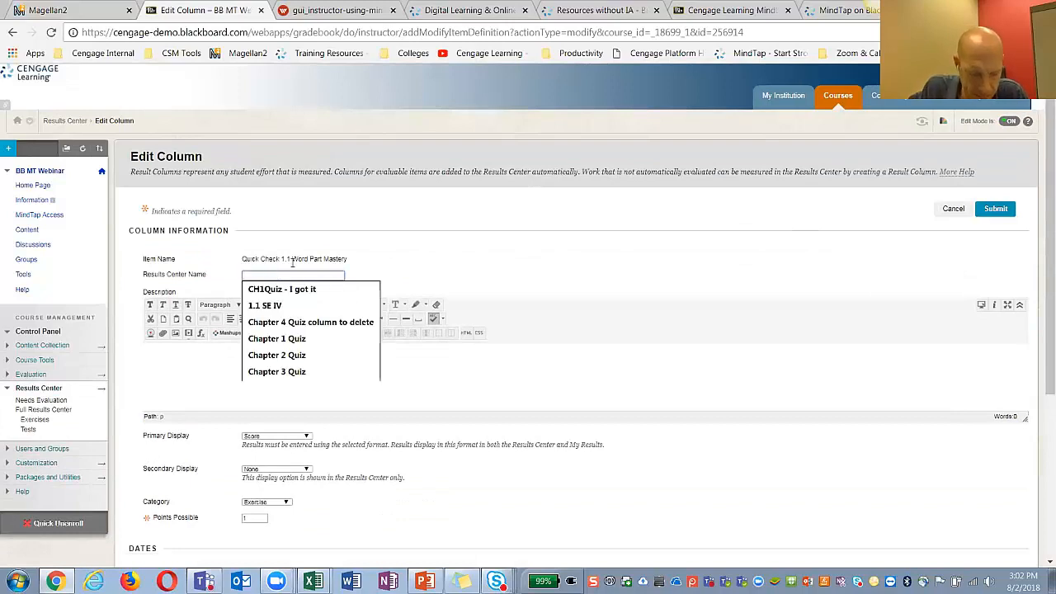
type("Quick Check 1.1")
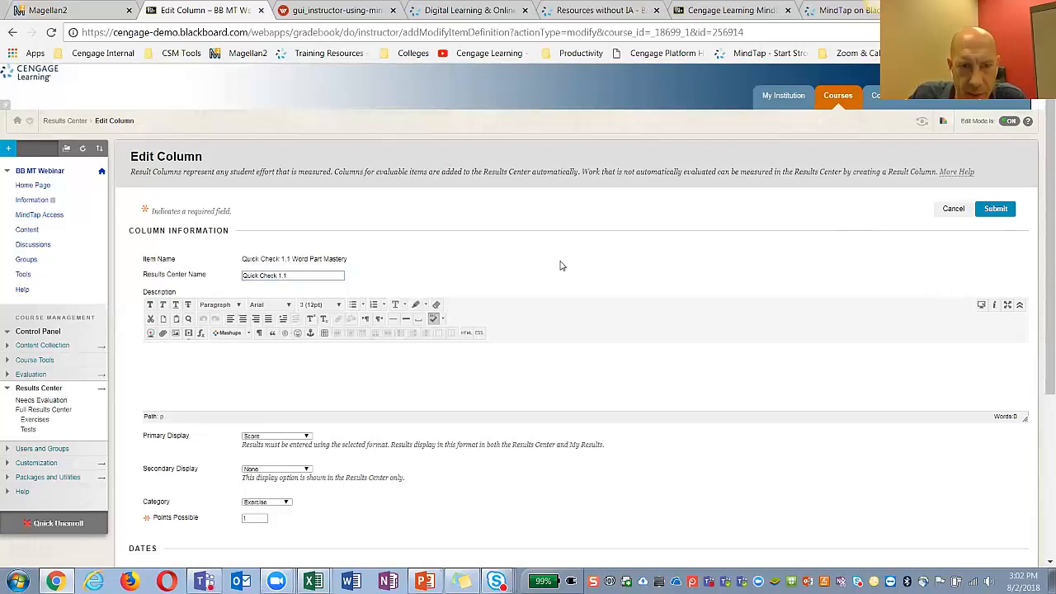
left_click(995, 210)
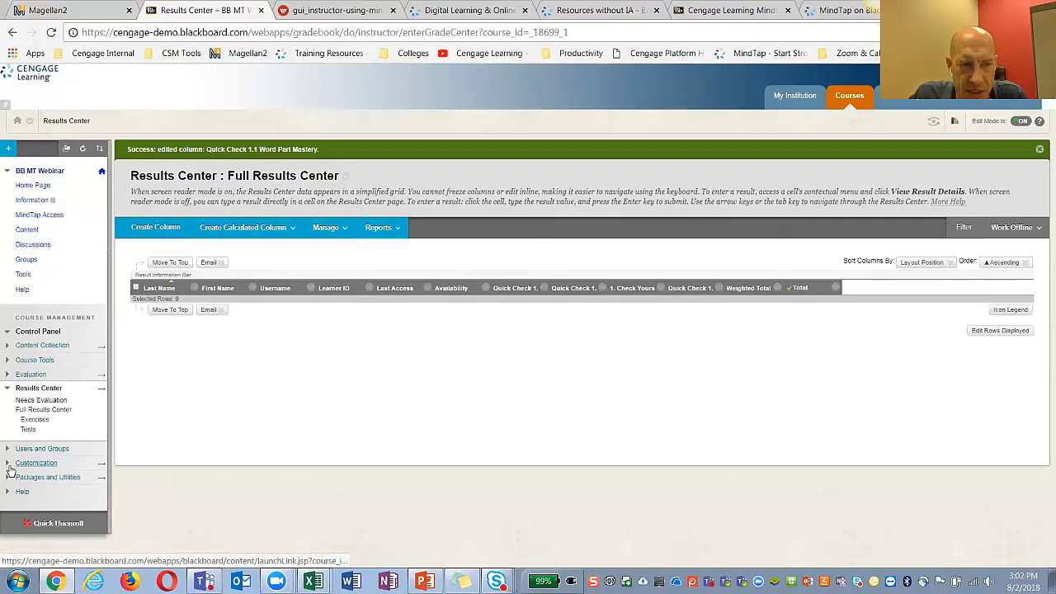
left_click(6, 389)
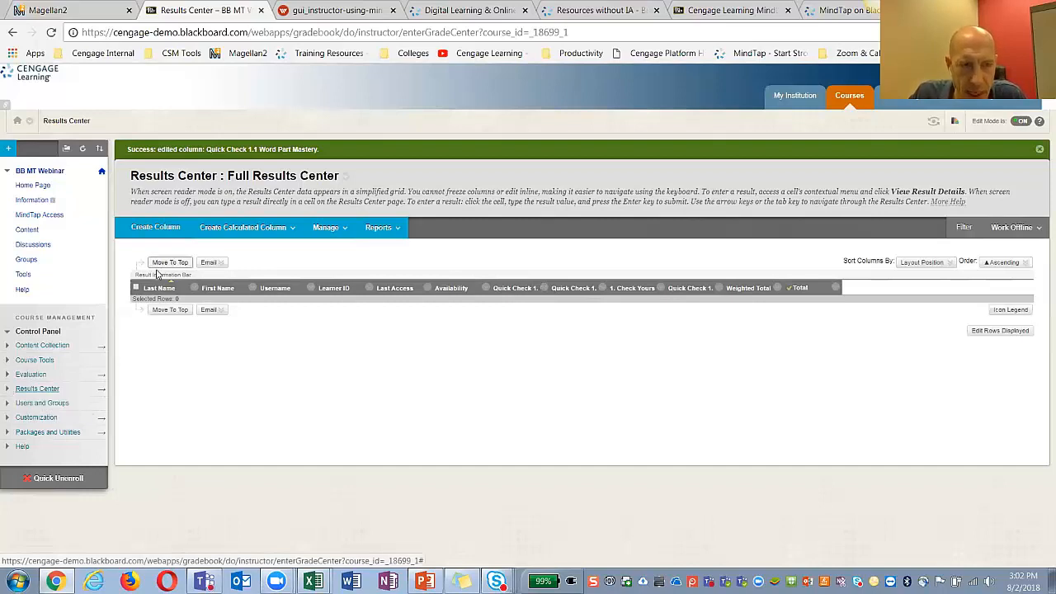
Rename the course link in MindTap Access to "Access MindTap for Medical Terminology 101-02 Fall 18" and submit the change
left_click(29, 218)
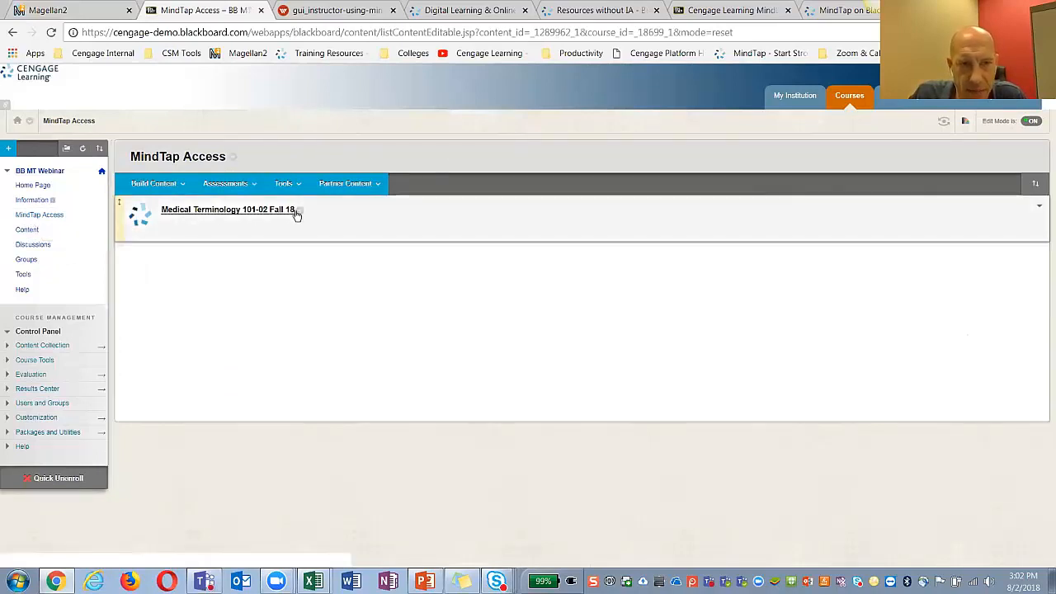
left_click(300, 213)
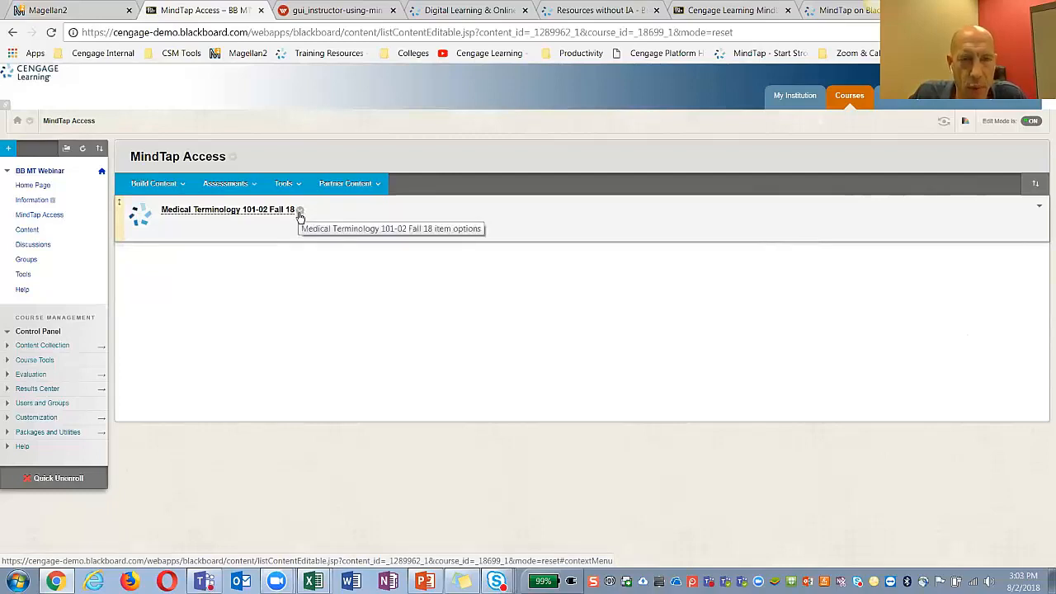
left_click(299, 211)
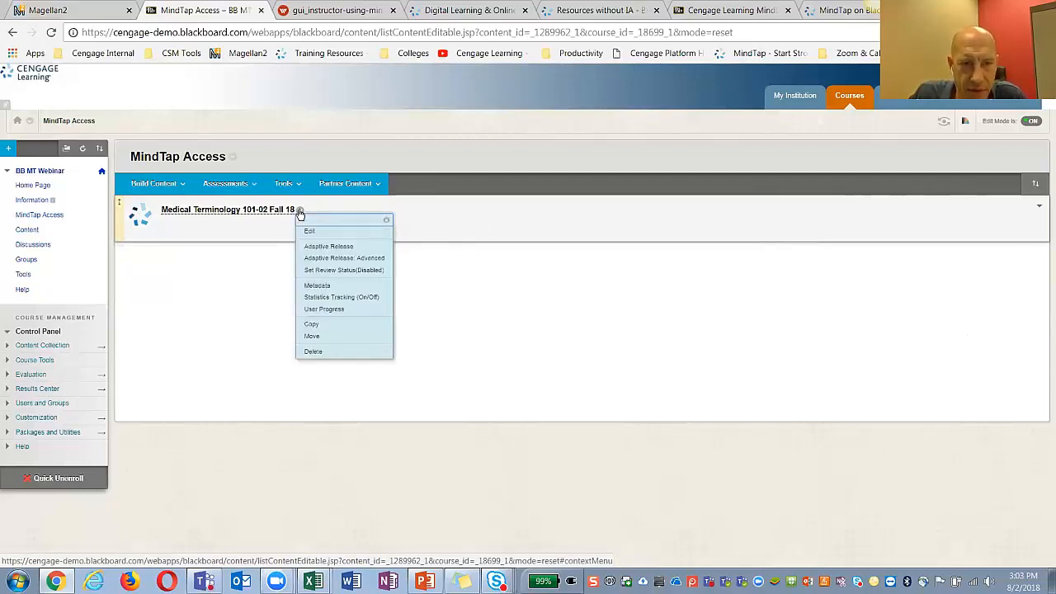
left_click(310, 232)
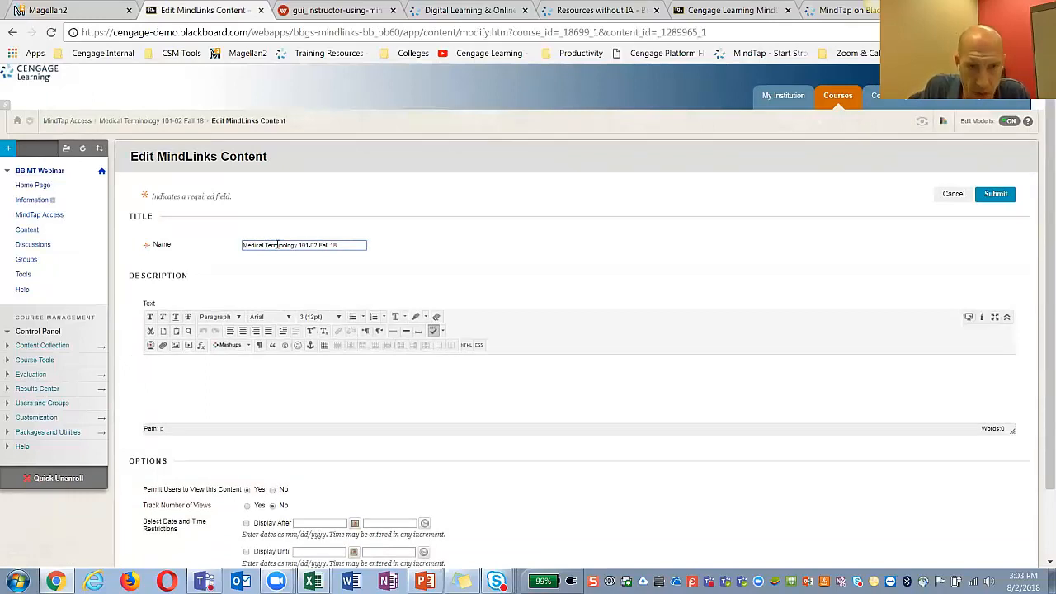
type("Access Mind")
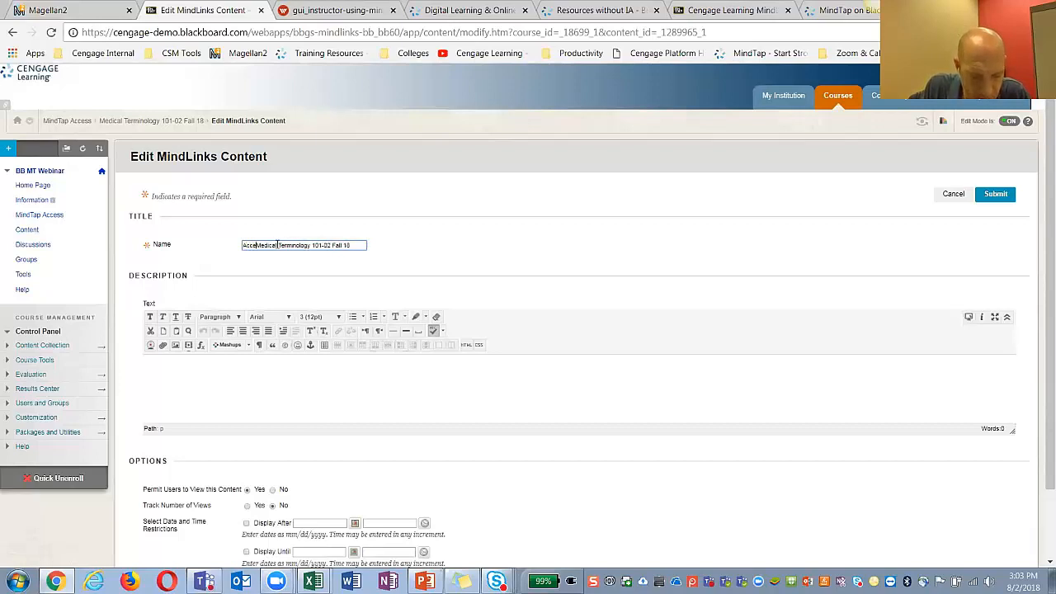
type("Tap for")
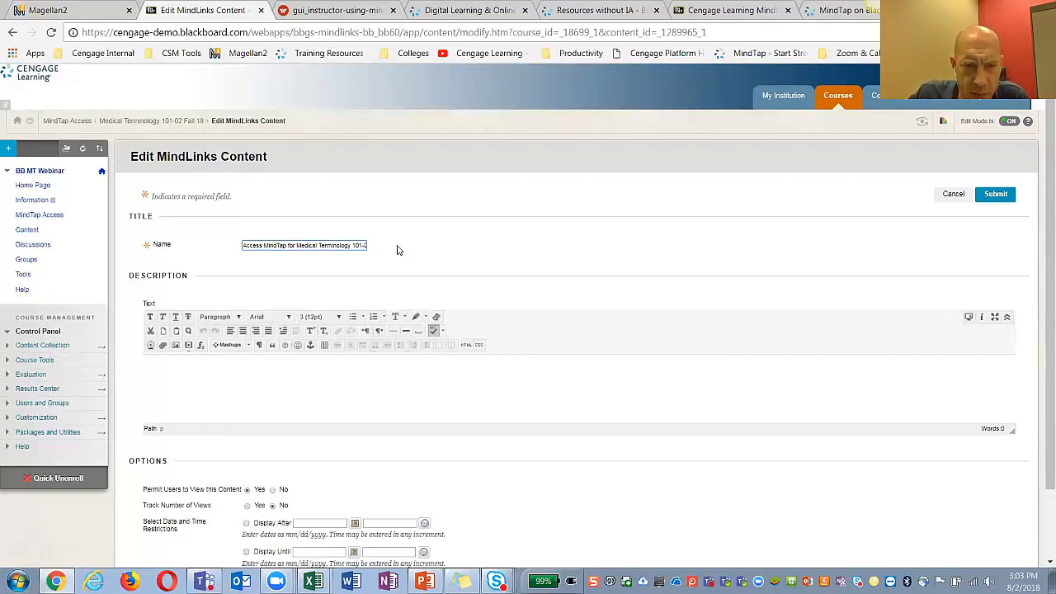
left_click(999, 196)
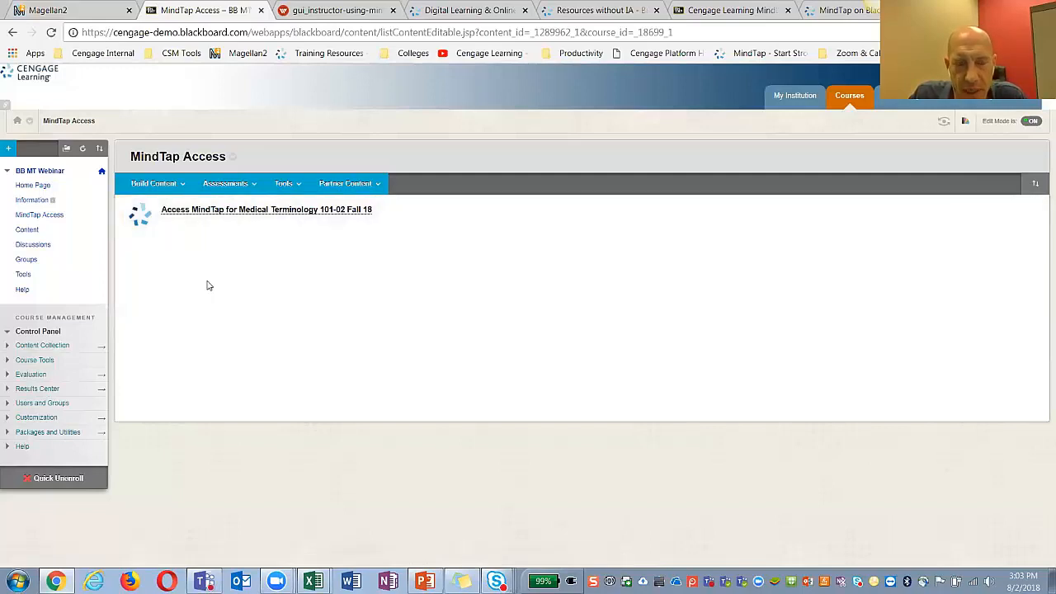
Open Cengage Learning MindLinks from MindTap Access and select Cengage Technical Support for addition to the course
left_click(285, 183)
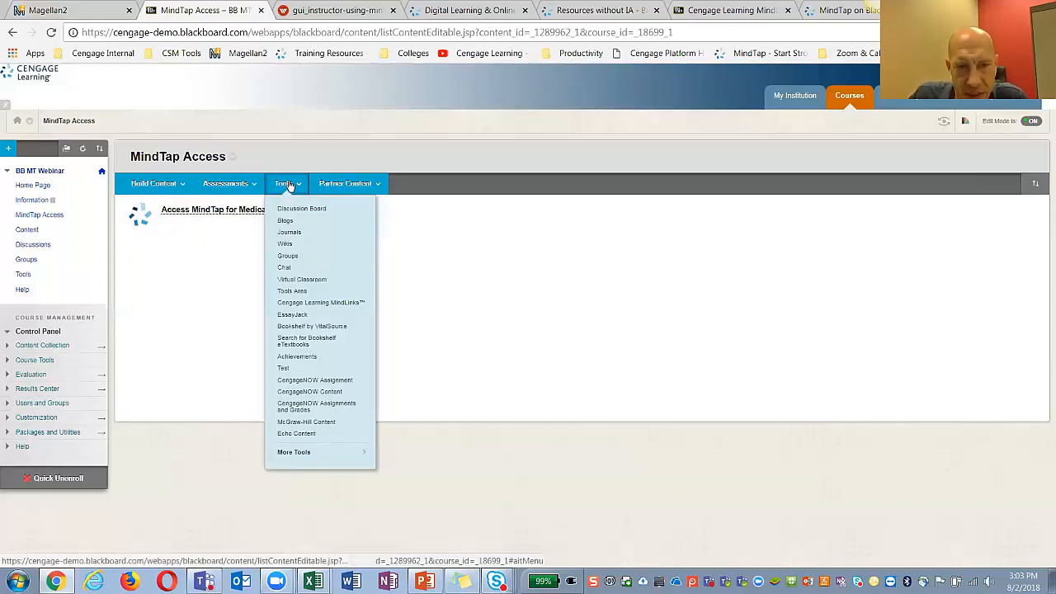
left_click(288, 185)
left_click(288, 185)
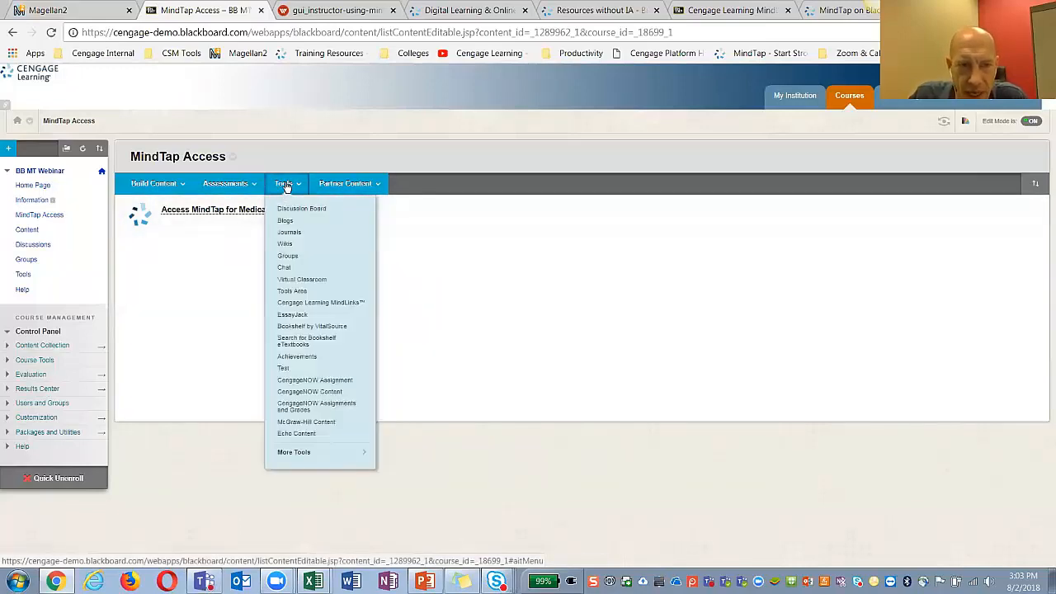
left_click(300, 303)
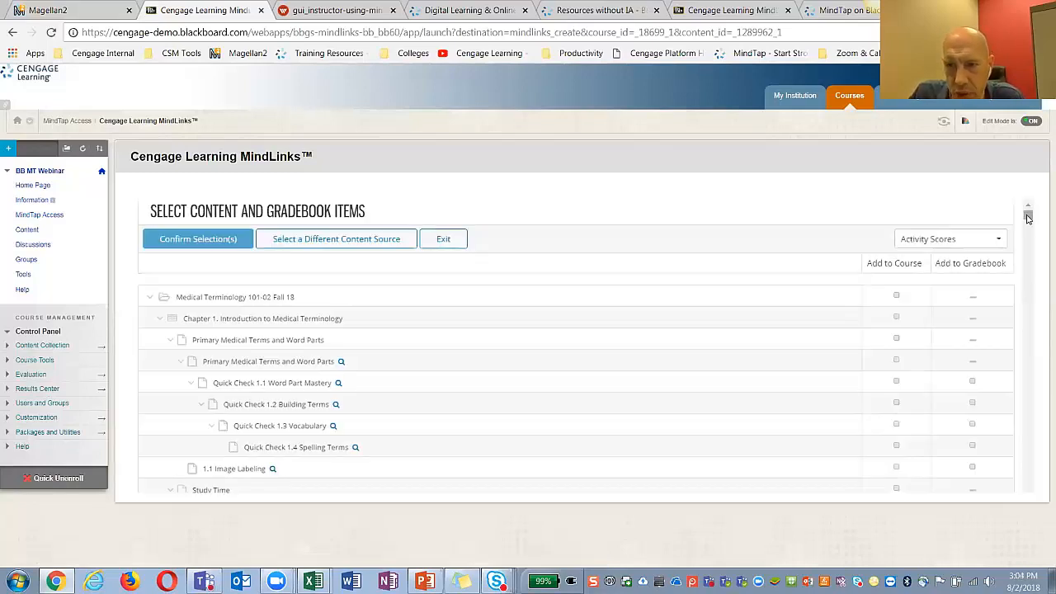
scroll(1026, 244, "down", 3)
left_click_drag(1025, 244, 1028, 493)
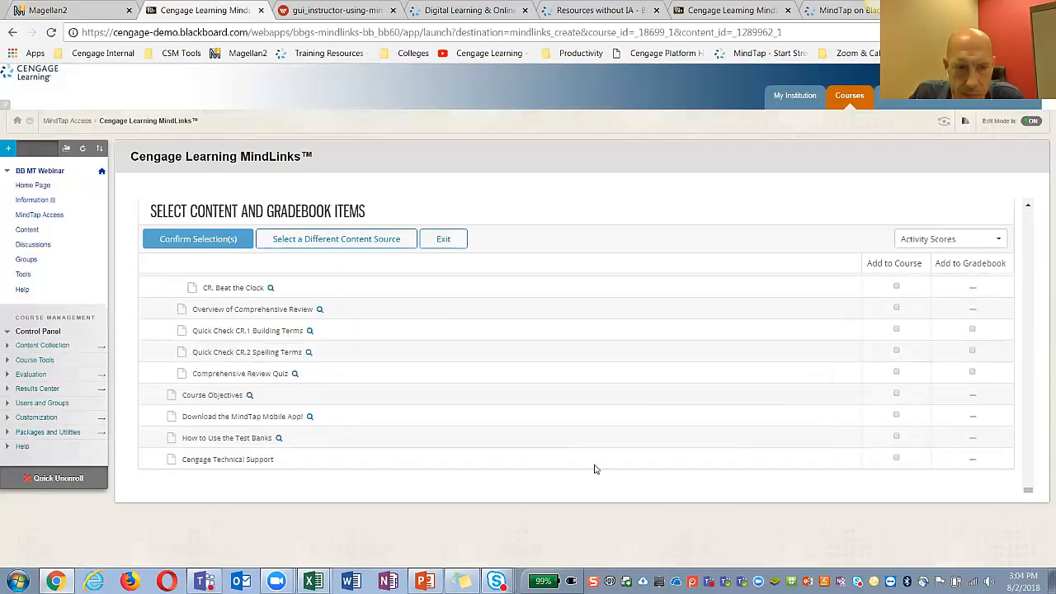
left_click(896, 459)
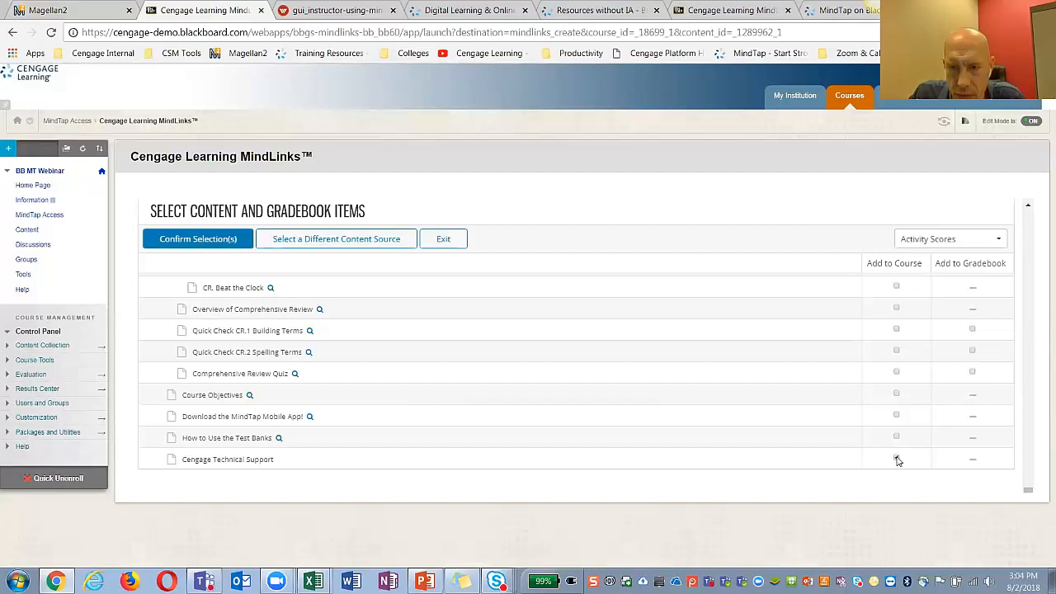
Save and submit the Cengage Technical Support link to /MindTap Access, and test it by opening and closing the support form
left_click(199, 241)
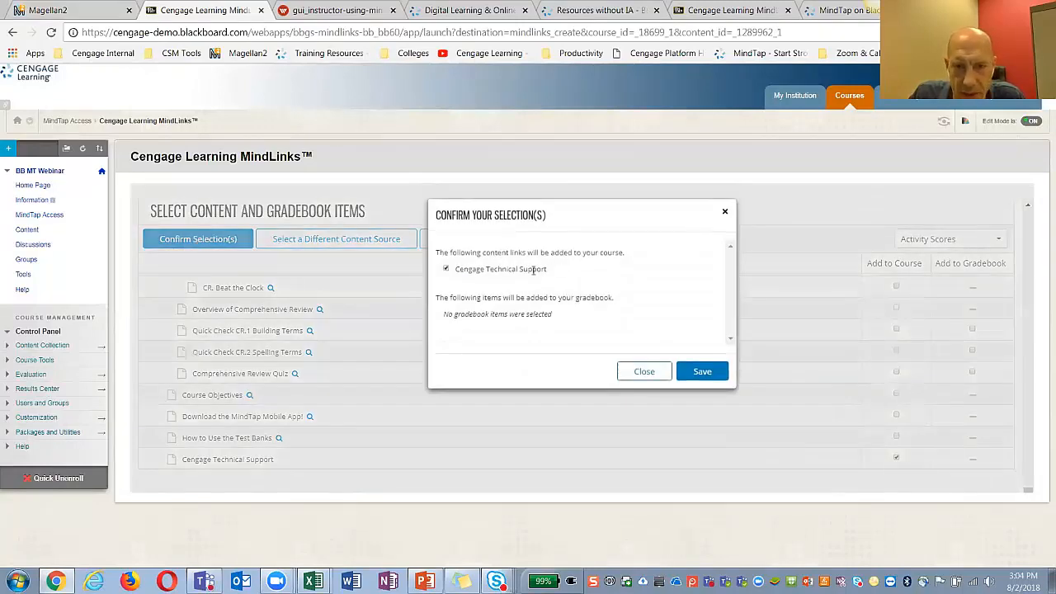
left_click(700, 373)
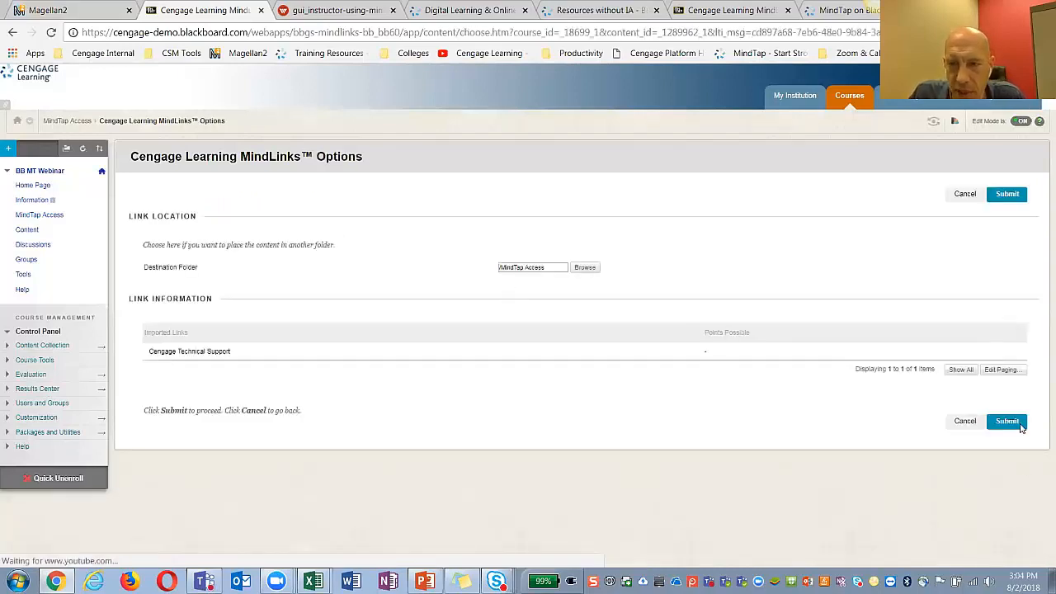
left_click(1008, 422)
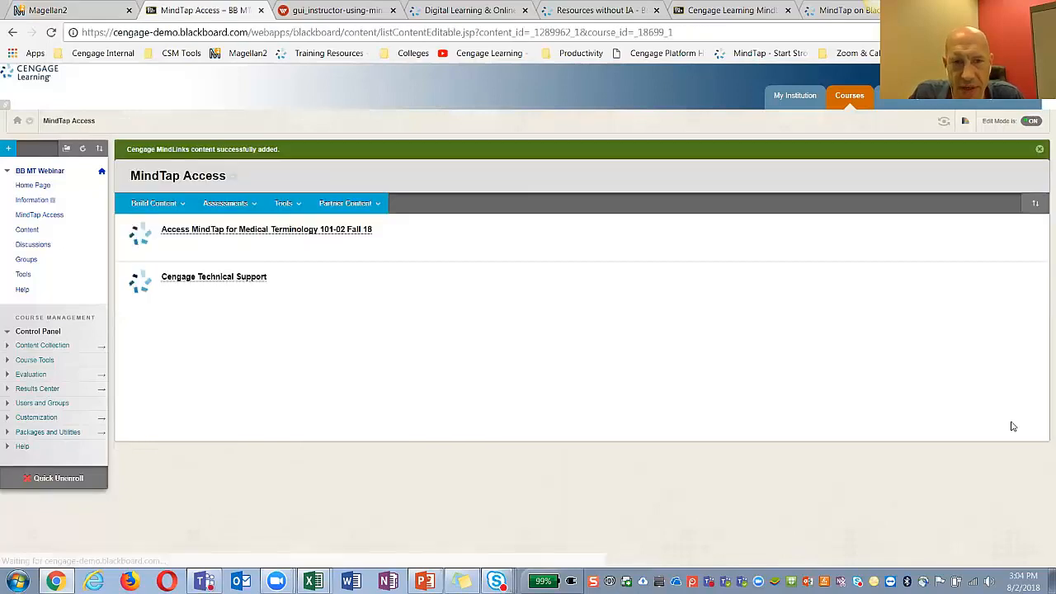
left_click(226, 279)
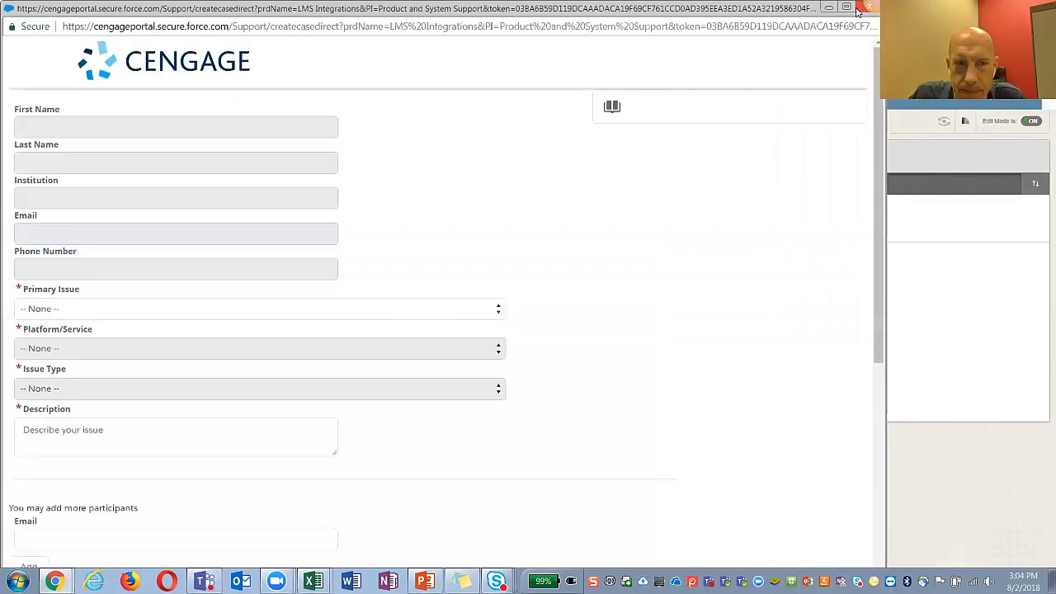
left_click(858, 10)
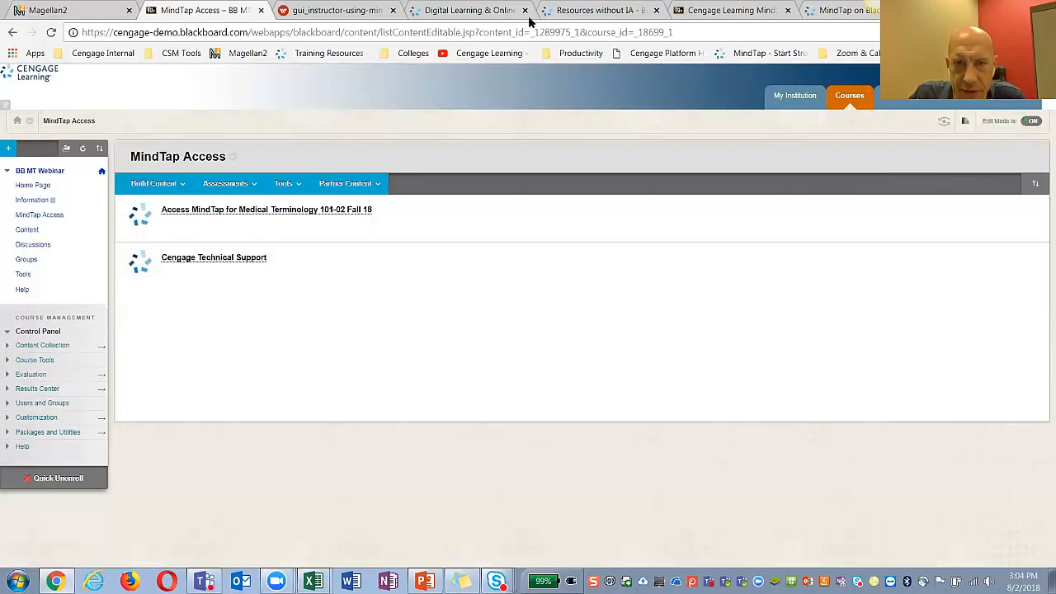
Examine the Resources without IA student support page, from the registration video through pop-ups and account linking to payment options
left_click(581, 10)
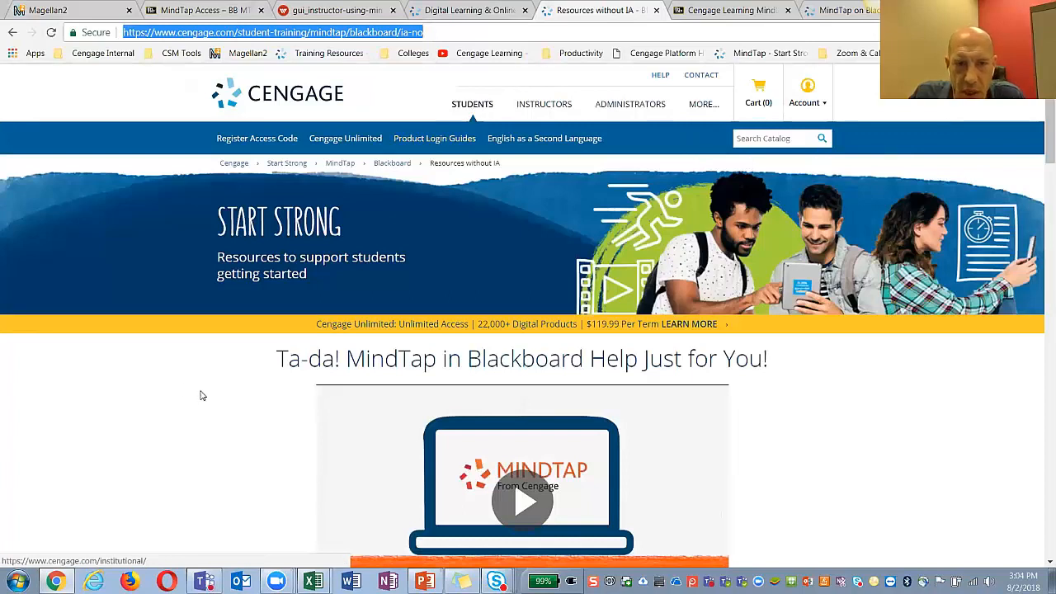
scroll(183, 376, "down", 1)
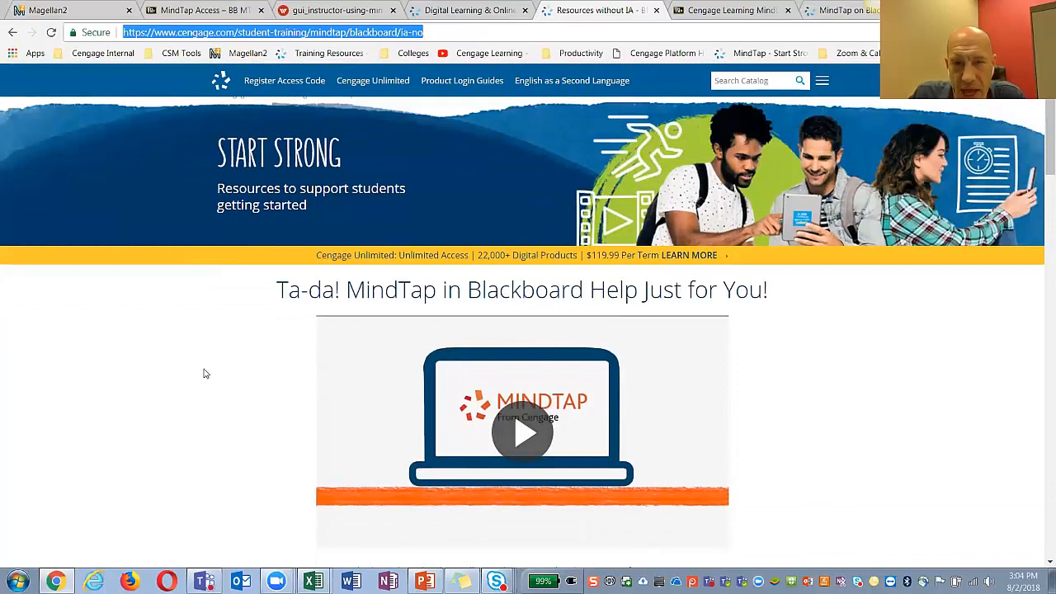
scroll(150, 364, "down", 1)
scroll(149, 365, "down", 2)
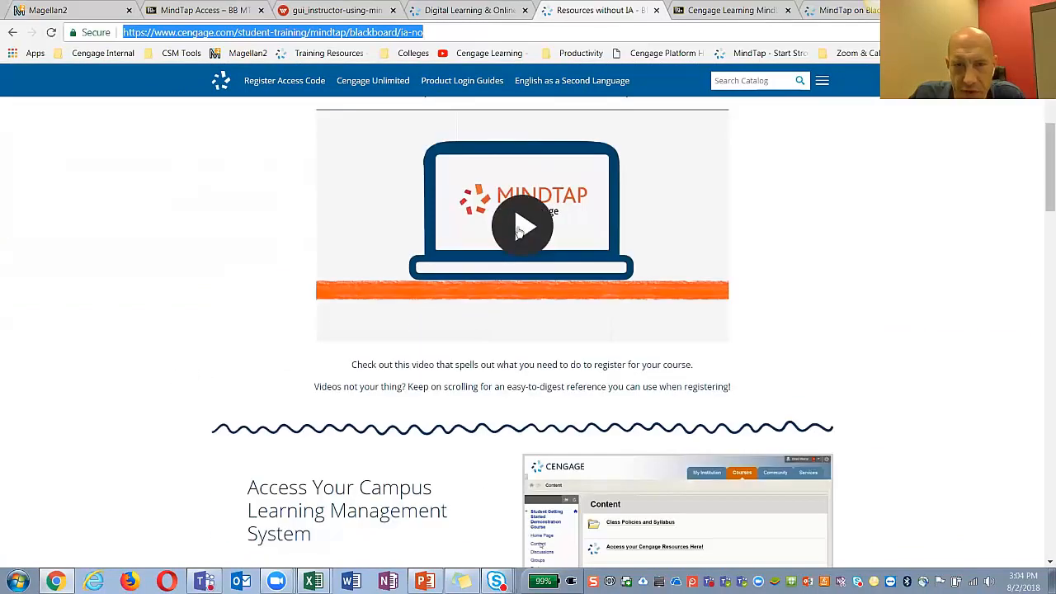
scroll(132, 242, "down", 4)
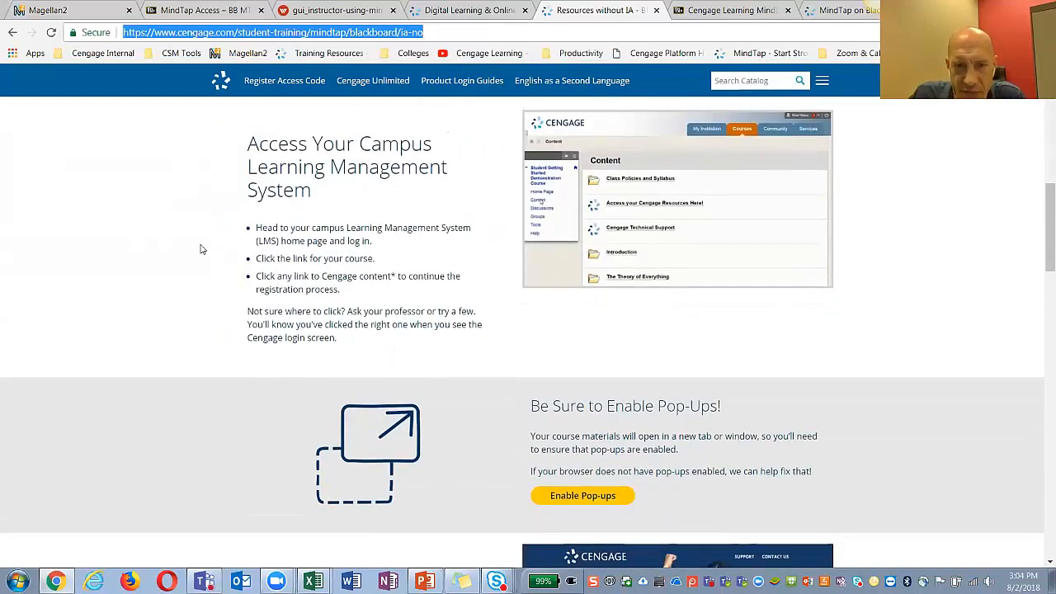
scroll(159, 238, "down", 1)
scroll(159, 238, "down", 1)
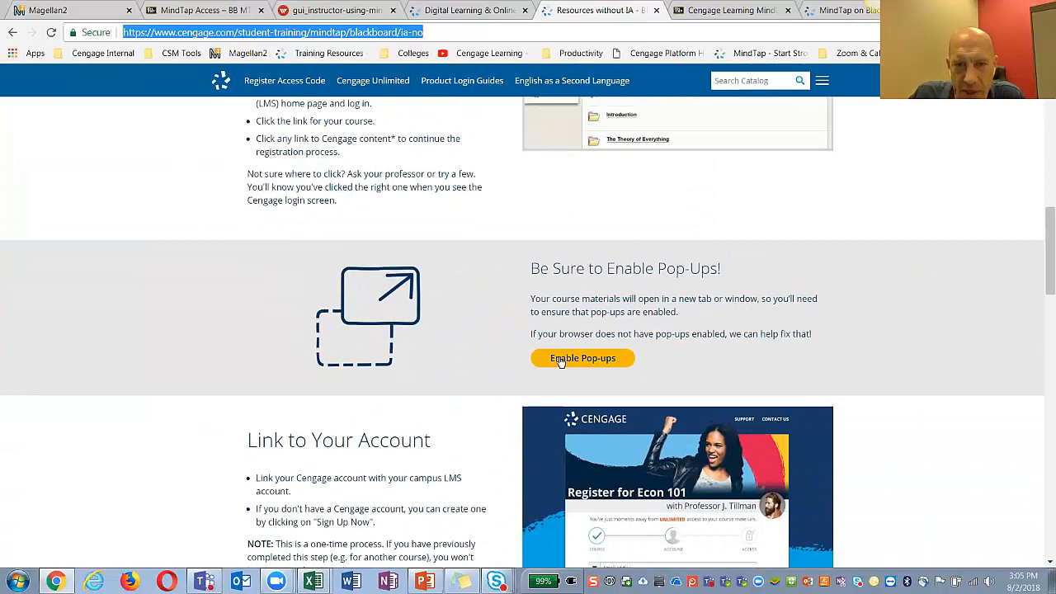
scroll(165, 363, "down", 2)
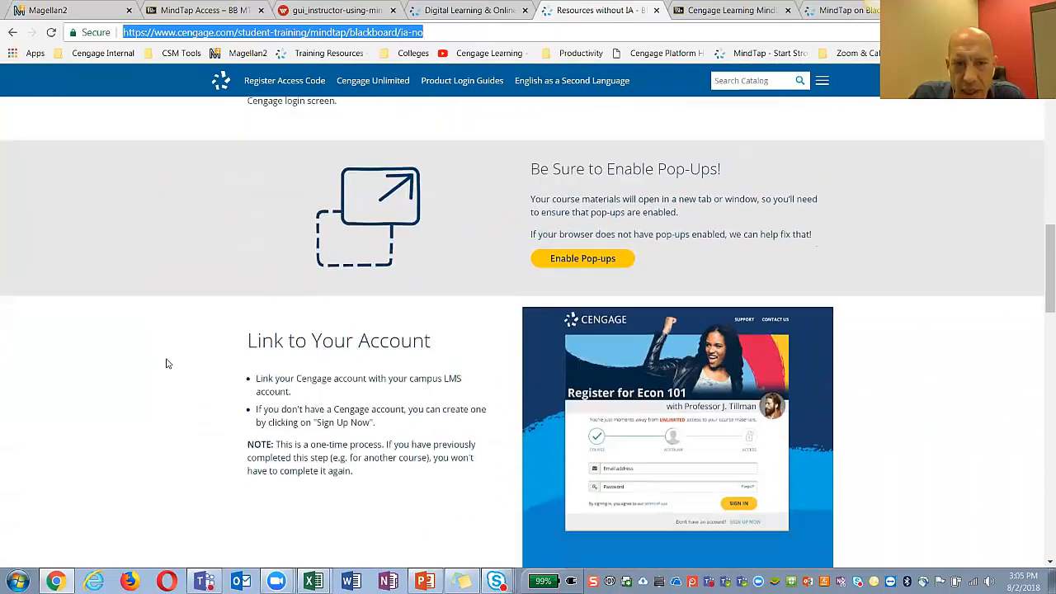
scroll(166, 362, "down", 3)
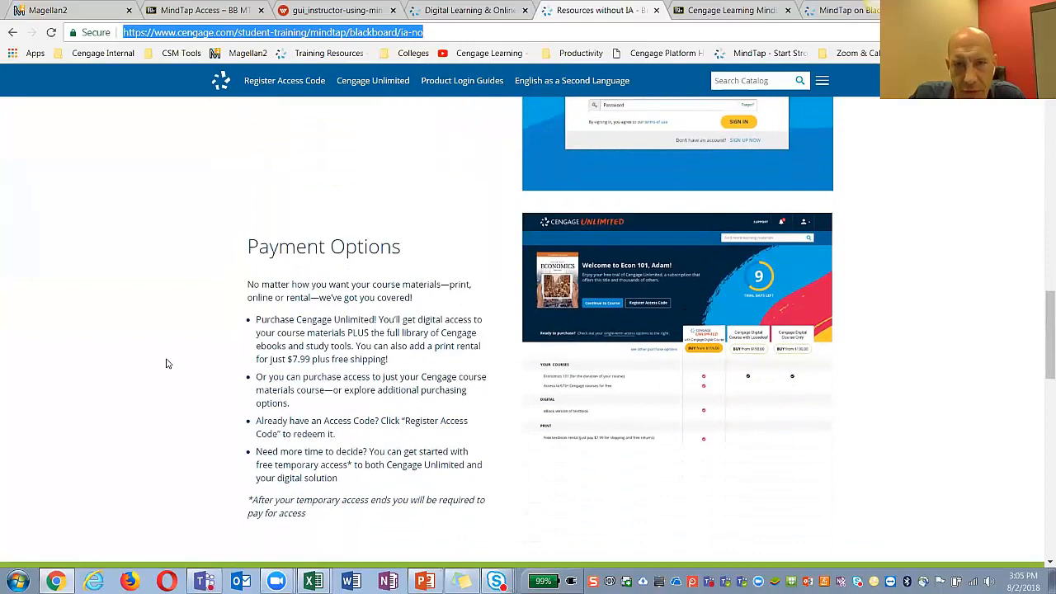
Copy the student resources page address and use it as the URL of a new Web Link in MindTap Access
right_click(269, 33)
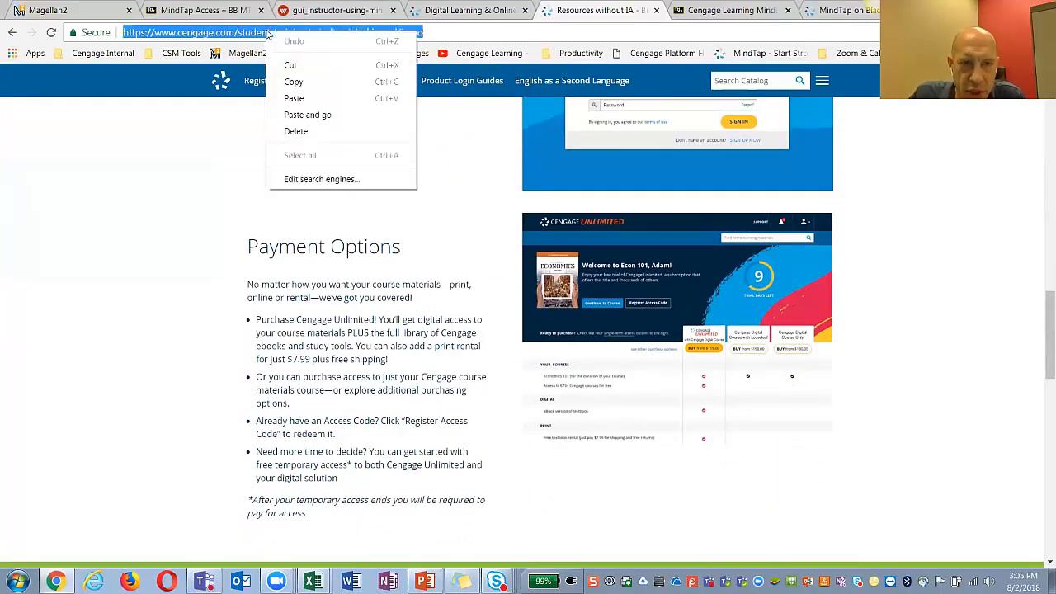
left_click(293, 82)
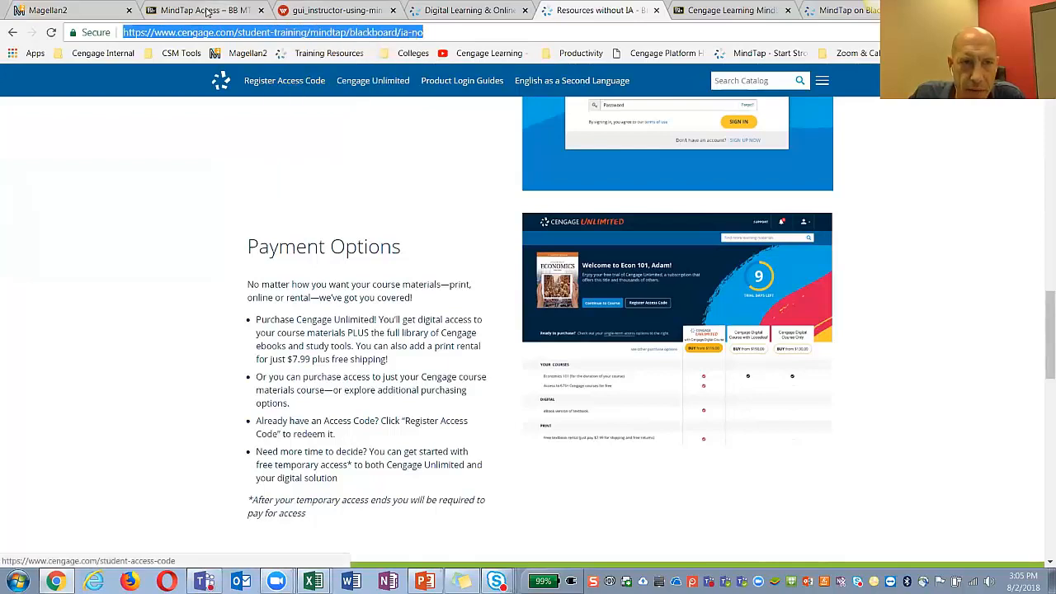
left_click(201, 9)
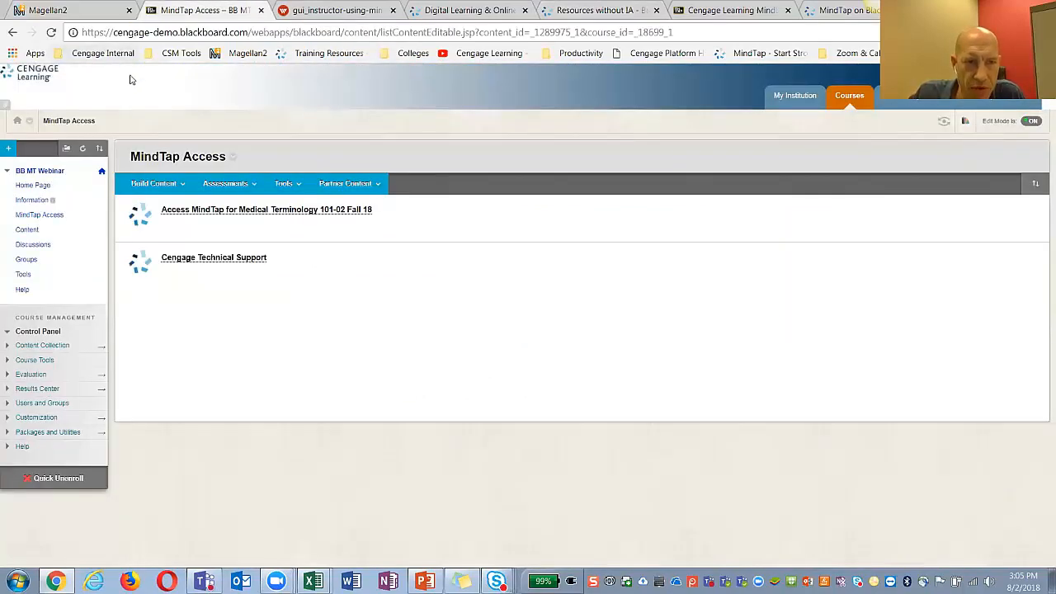
left_click(154, 184)
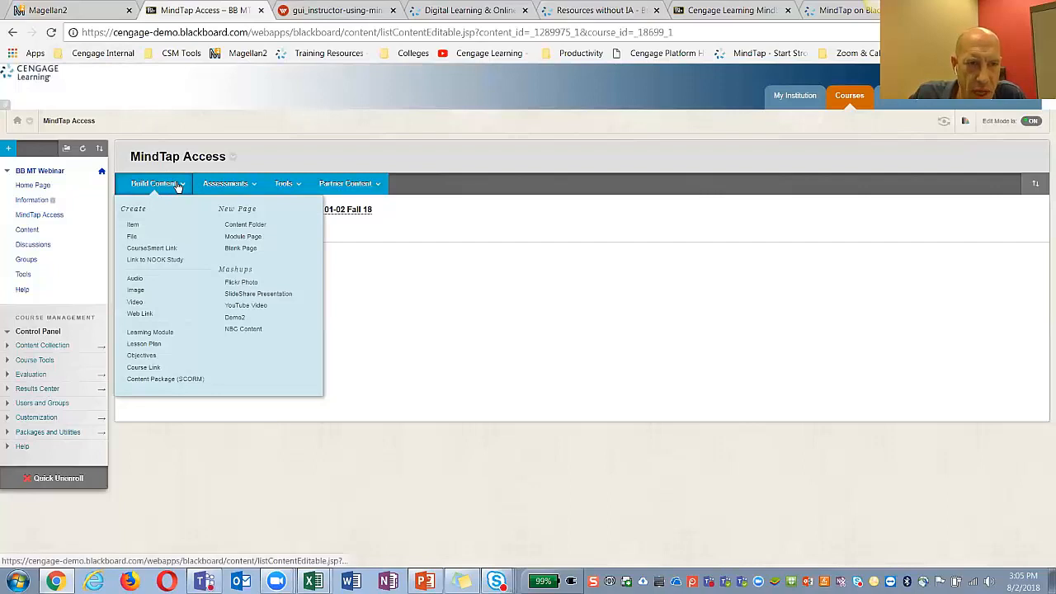
left_click(138, 314)
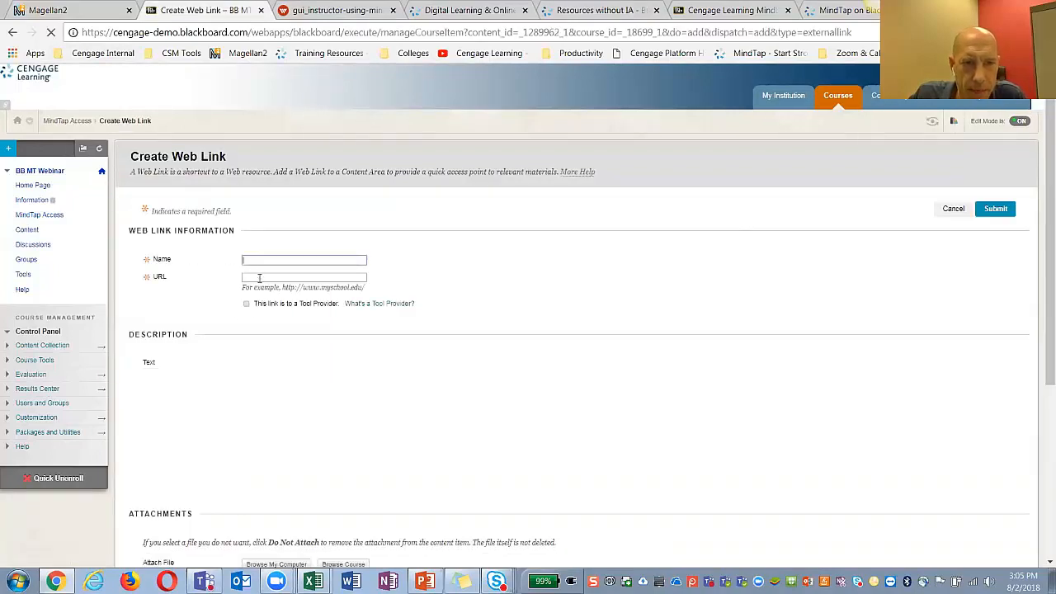
left_click(258, 277)
right_click(263, 283)
left_click(293, 362)
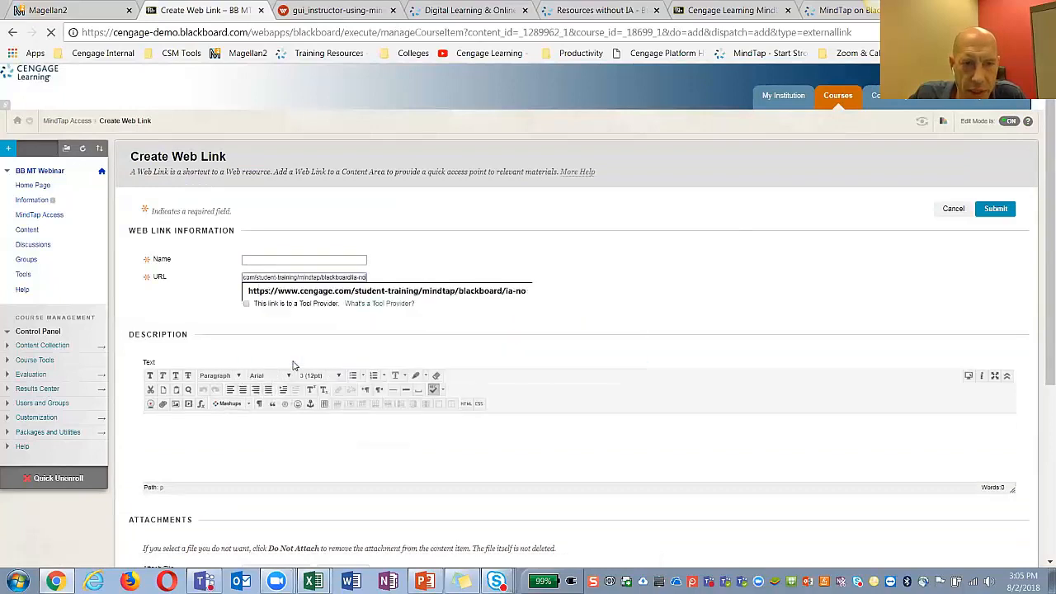
Name the web link "MindTap Registration and Resource Information", submit it, and move it above the other MindTap Access items
left_click(294, 260)
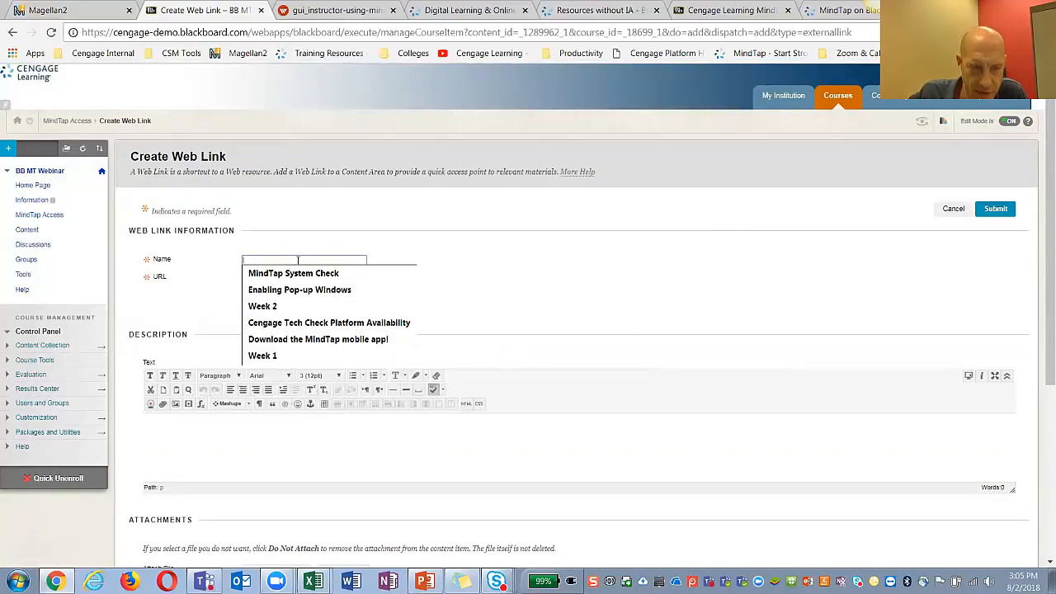
type("MindTap Registratio")
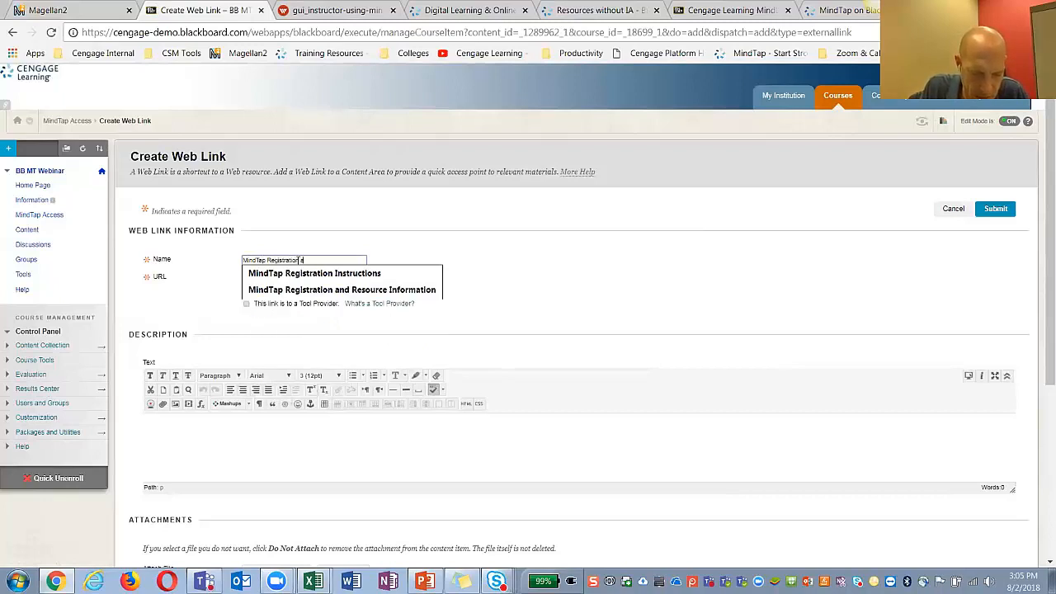
type("n and Re")
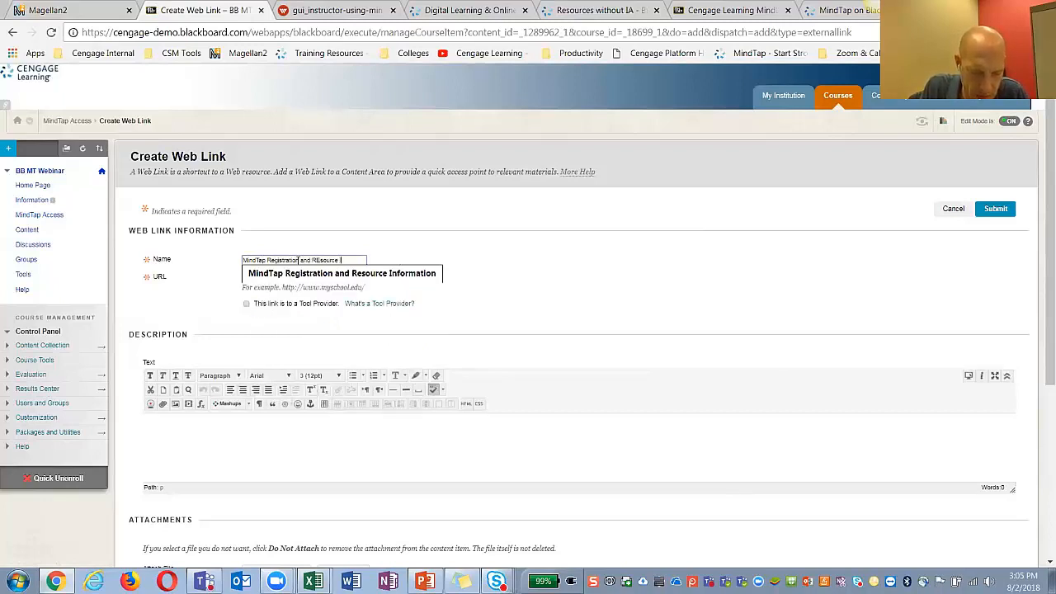
type("source Information")
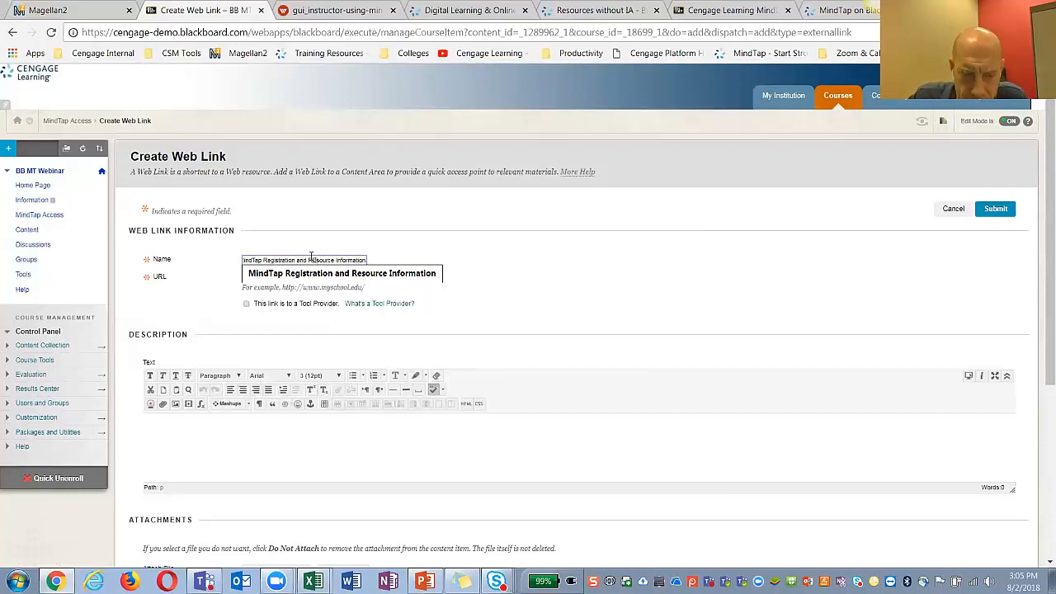
key("Down")
key("Return")
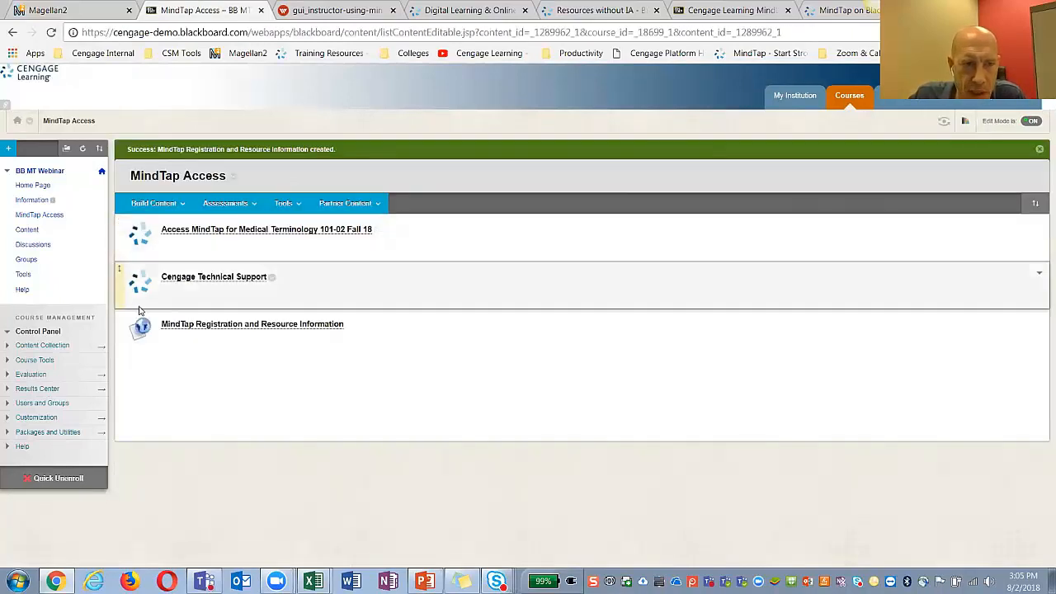
left_click_drag(120, 320, 127, 236)
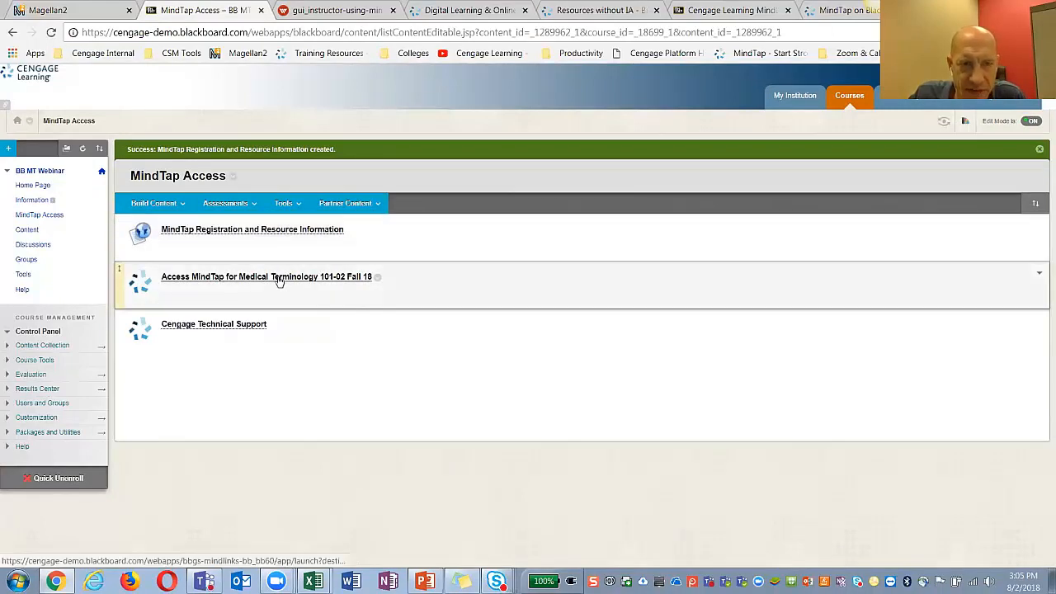